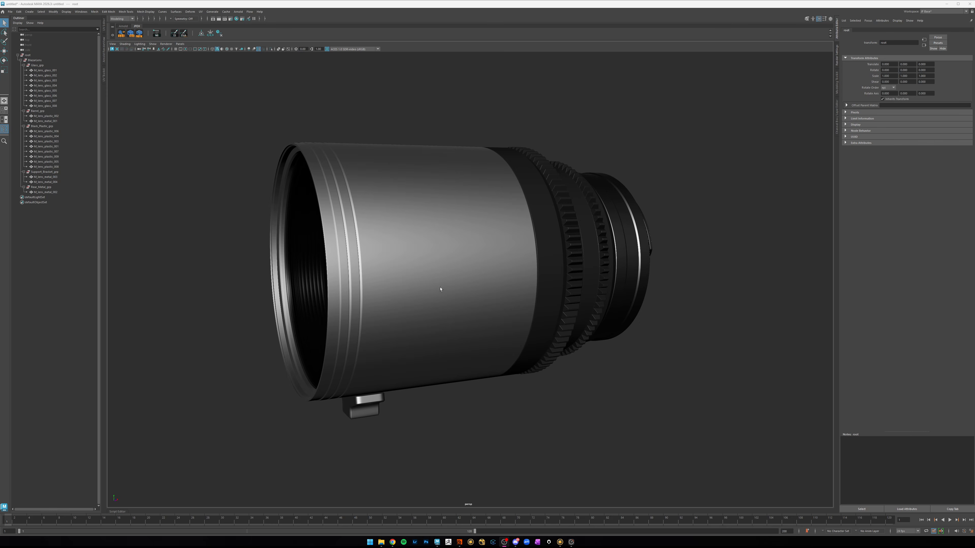
Examine the lens model from several angles and inspect its root, geometry group and first glass mesh in the hierarchy.
mouse_move(440, 289)
alt+mouse_down()
mouse_move(459, 286)
mouse_move(442, 289)
alt+mouse_up()
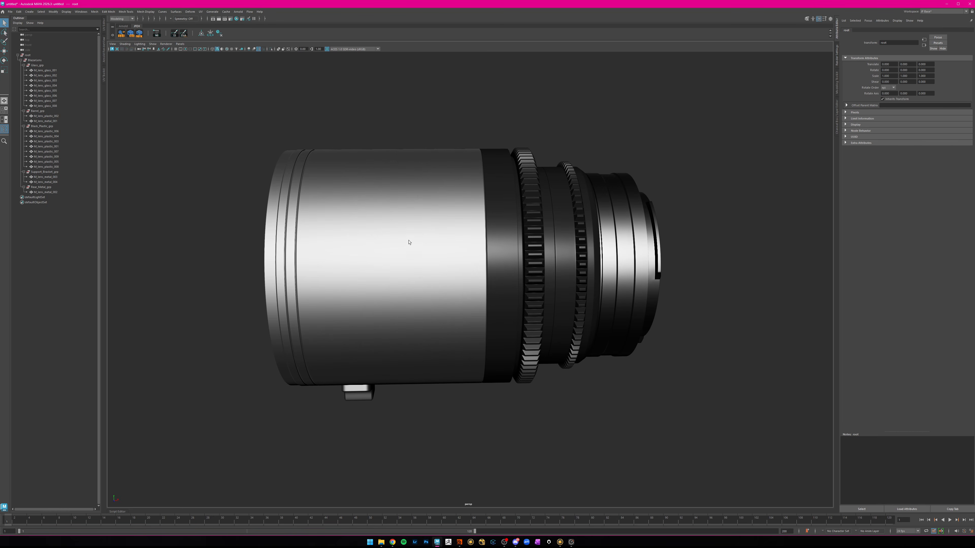
alt+drag(409, 242, 371, 227)
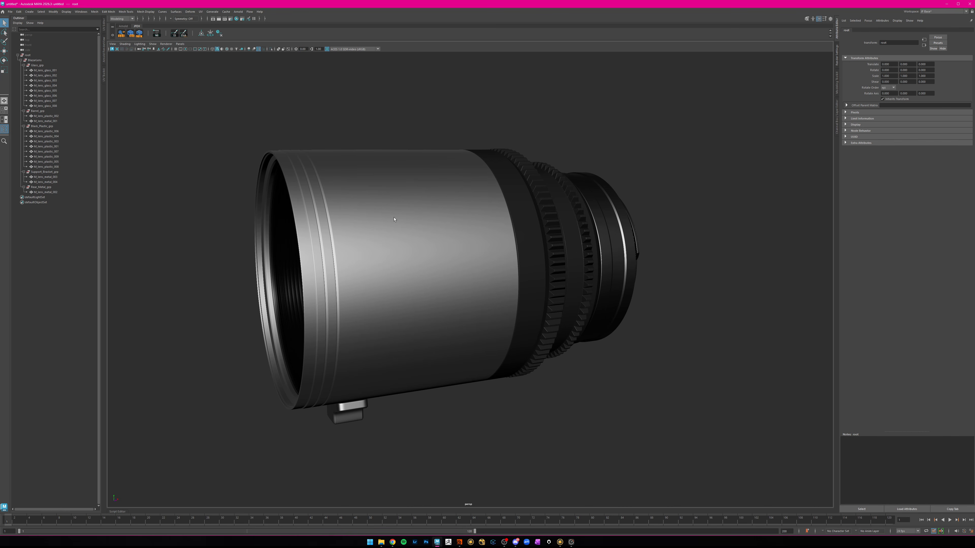
alt+drag(394, 219, 415, 261)
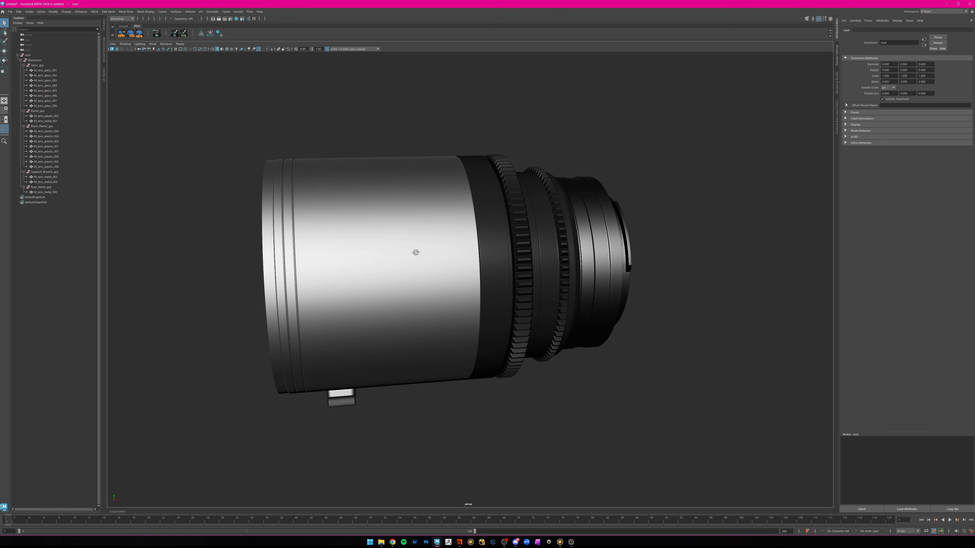
alt+drag(410, 250, 421, 252)
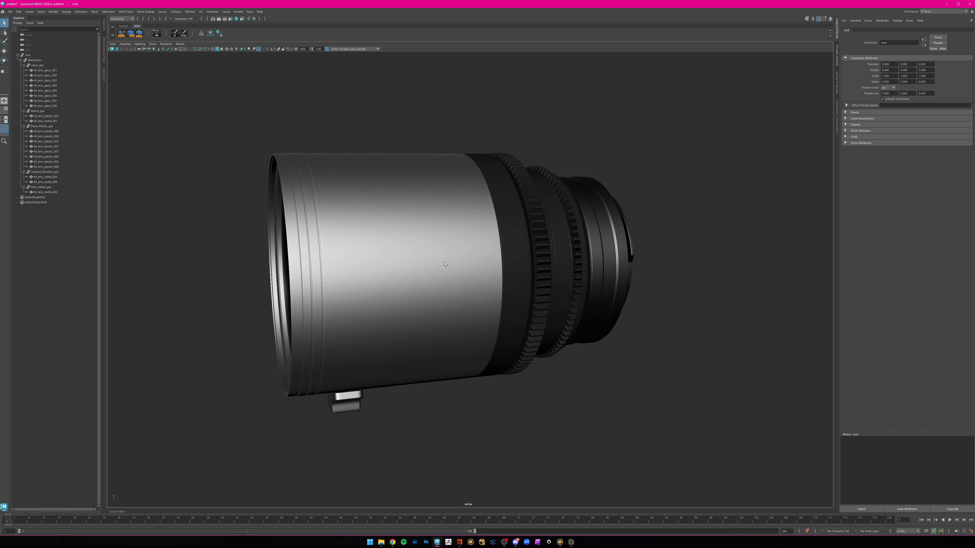
alt+drag(439, 266, 457, 295)
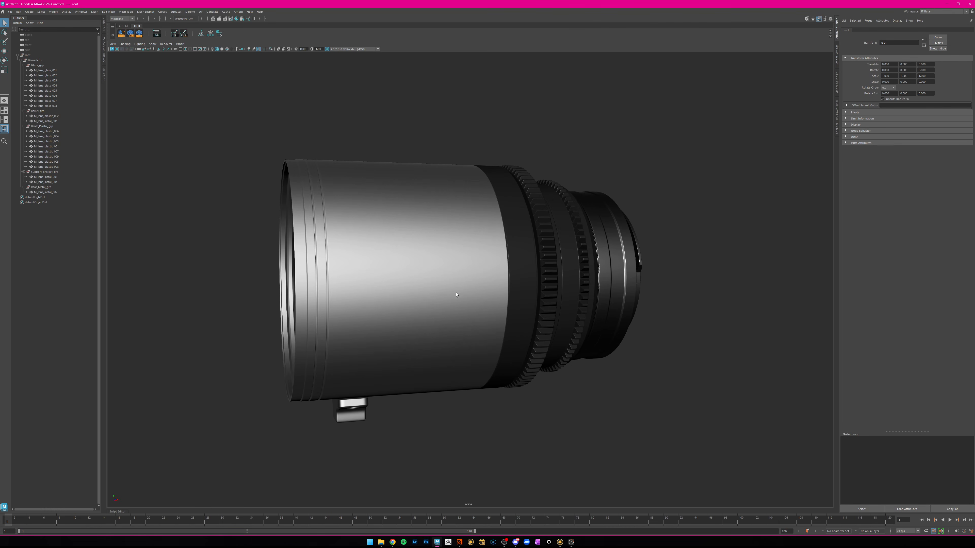
click(32, 56)
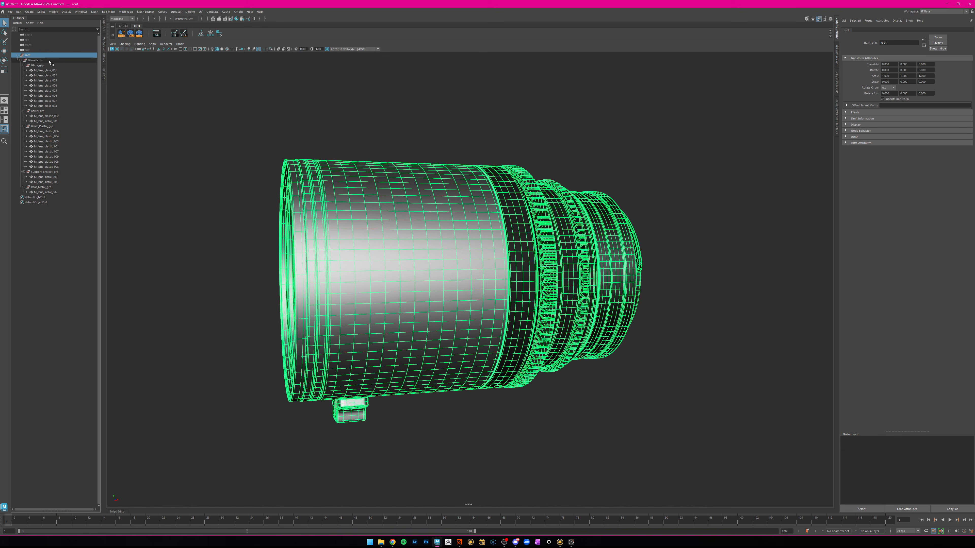
click(33, 61)
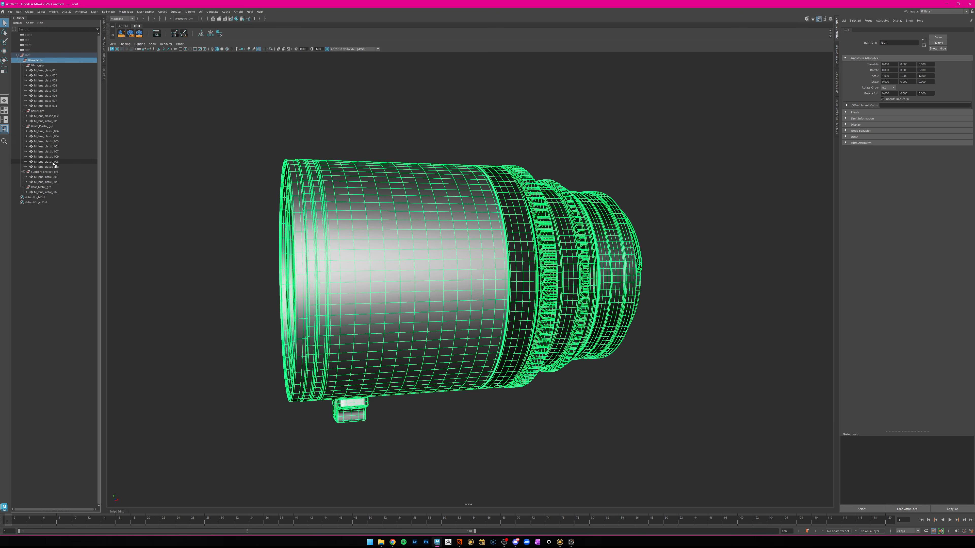
click(41, 71)
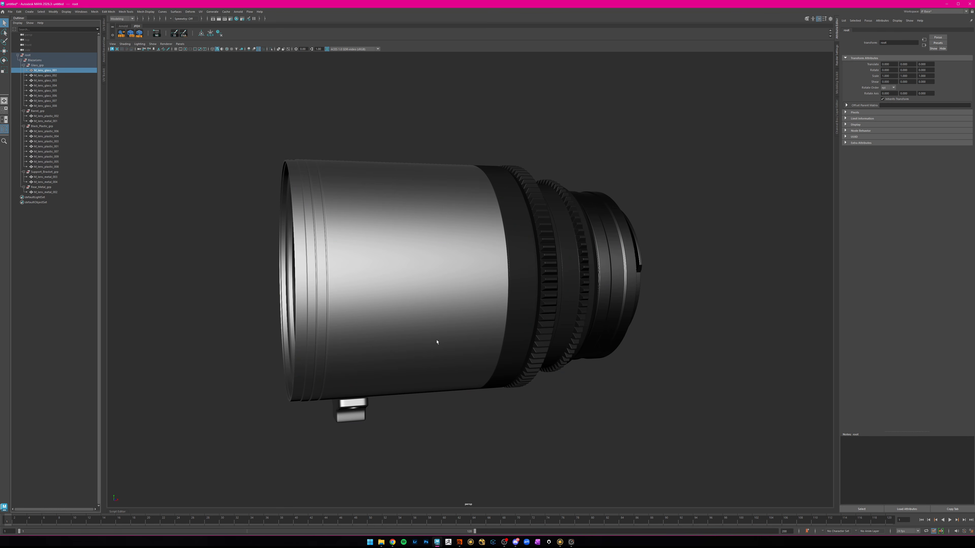
click(548, 424)
alt+drag(449, 316, 417, 271)
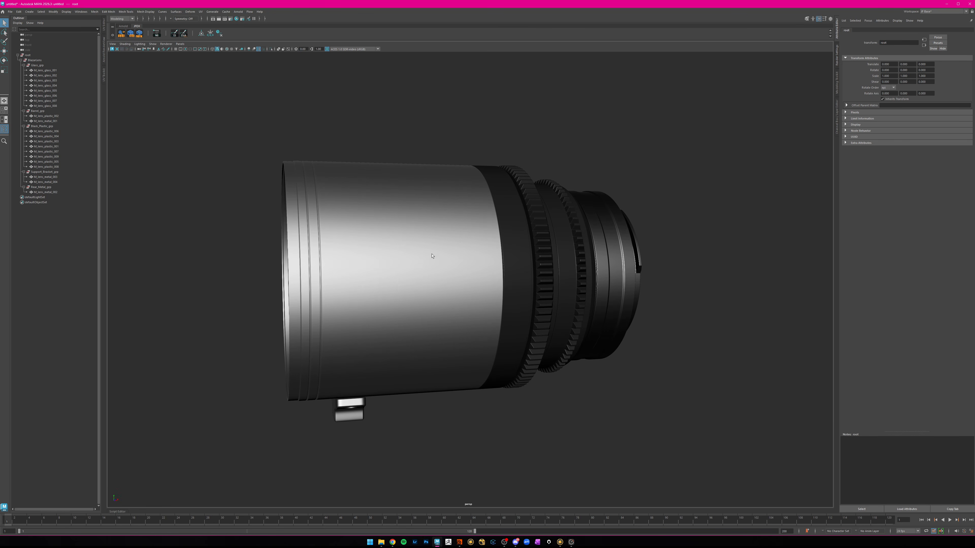
mouse_move(476, 276)
alt+mouse_down()
mouse_move(426, 277)
mouse_move(467, 273)
alt+mouse_up()
mouse_move(368, 298)
alt+mouse_down()
mouse_move(393, 297)
mouse_move(357, 297)
mouse_move(371, 301)
alt+mouse_up()
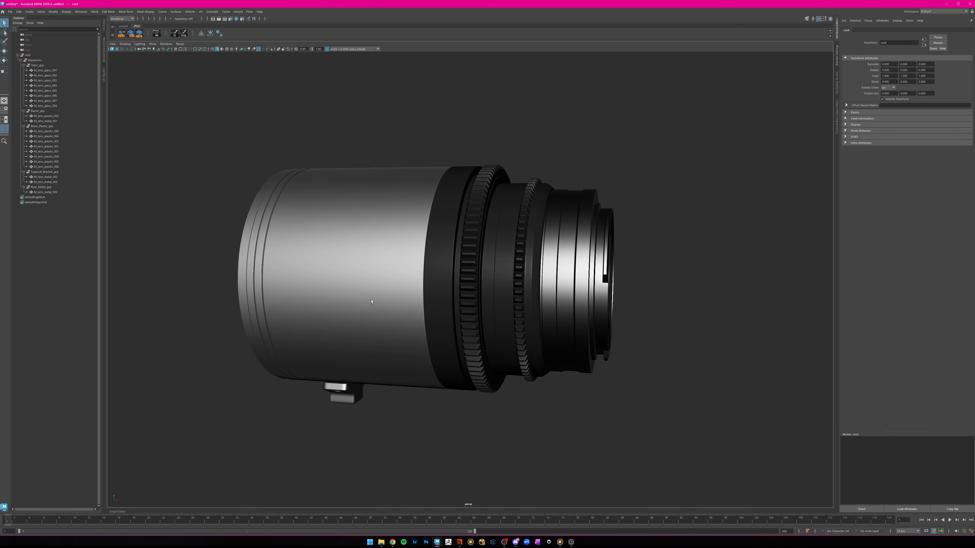
mouse_move(433, 294)
alt+mouse_down()
mouse_move(450, 289)
mouse_move(448, 307)
mouse_move(437, 307)
mouse_move(453, 293)
mouse_move(440, 293)
alt+mouse_up()
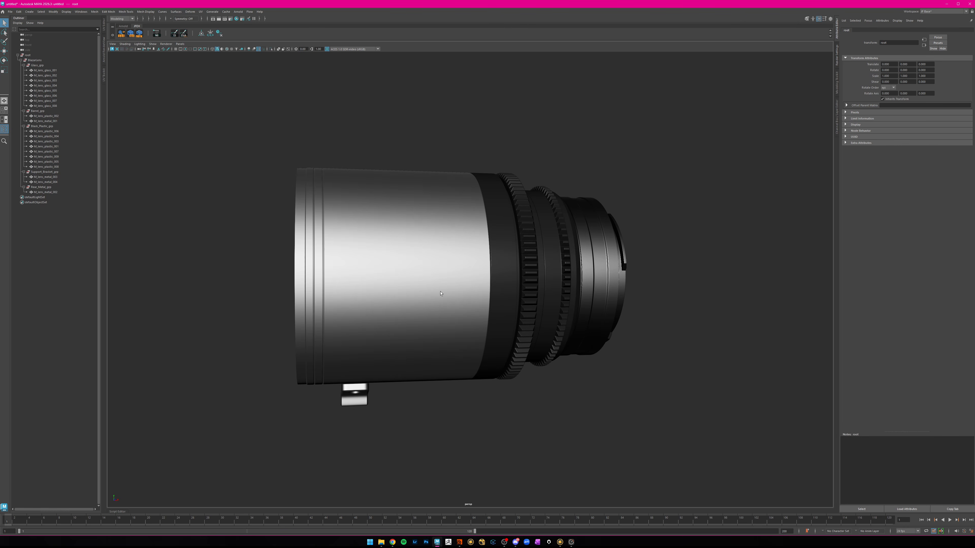
Run the custom renaming script on the root group to append each mesh's assigned material name to its mesh name.
click(42, 56)
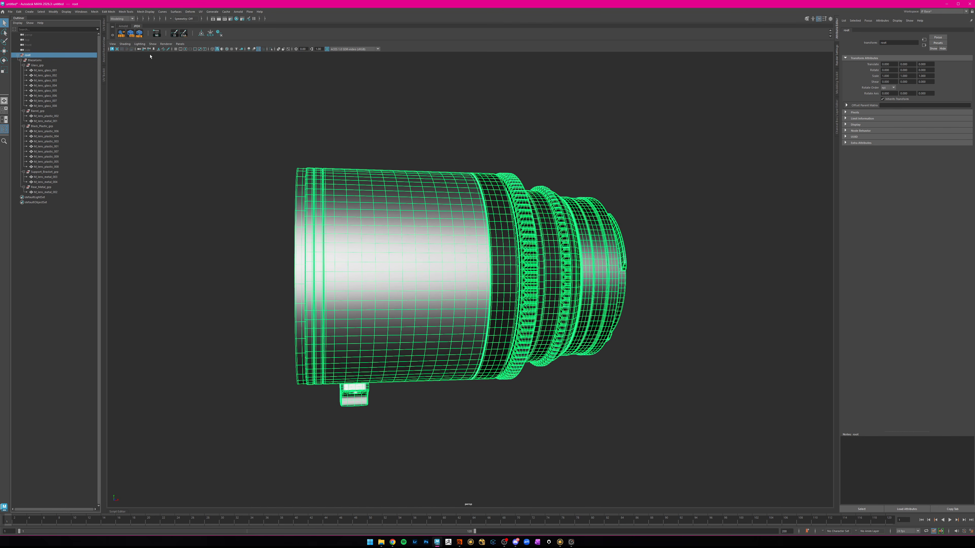
click(131, 35)
click(58, 71)
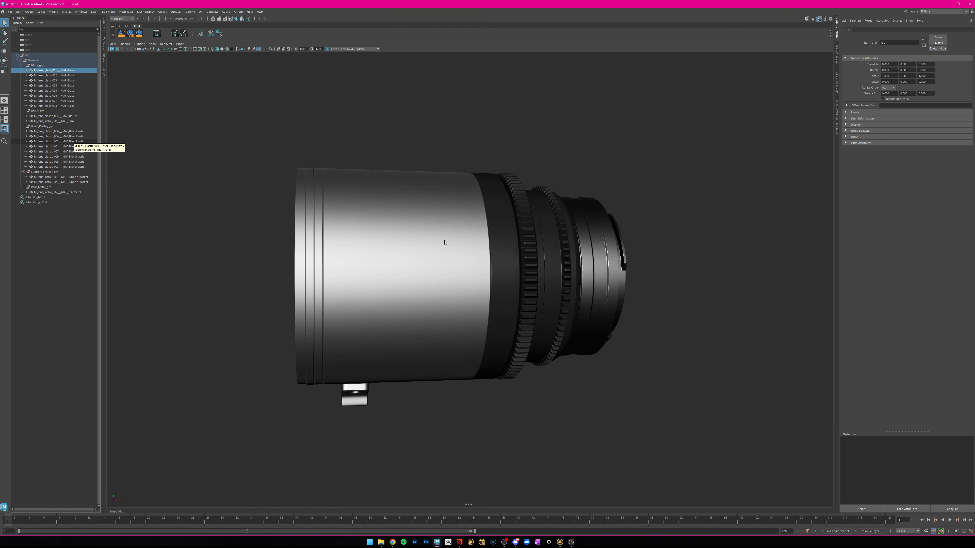
Preview and build Mari facesets from the assigned materials of the root group with the Mari Facesets Builder.
click(33, 56)
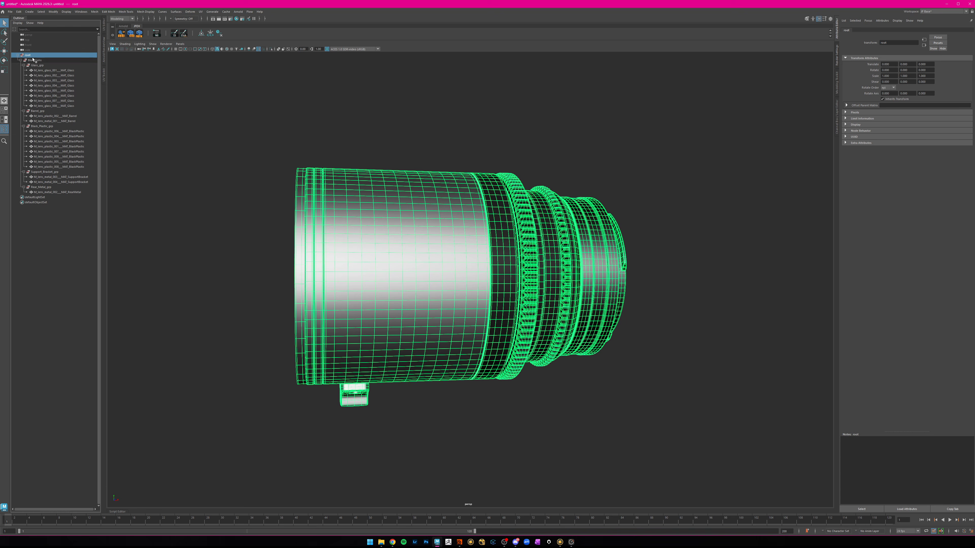
alt+drag(473, 230, 467, 247)
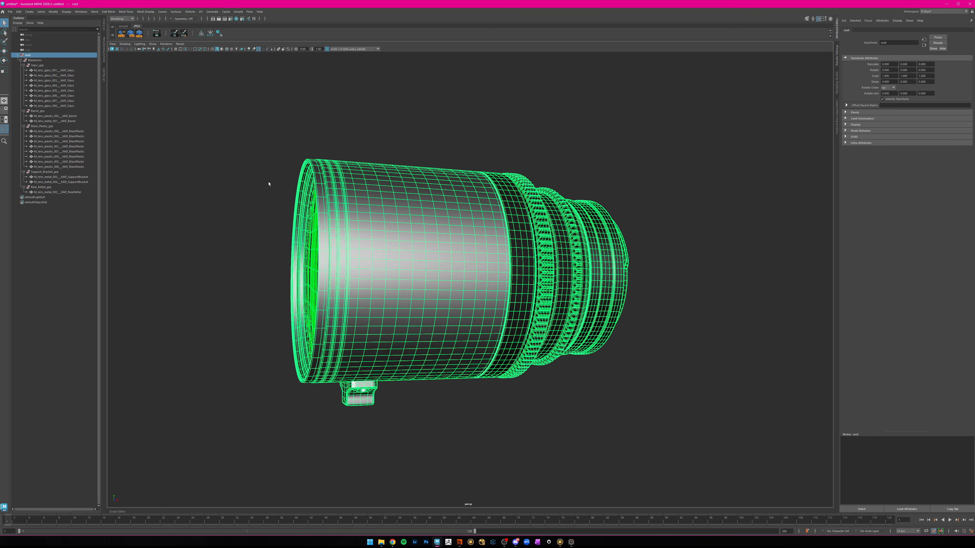
click(139, 34)
drag(236, 99, 570, 133)
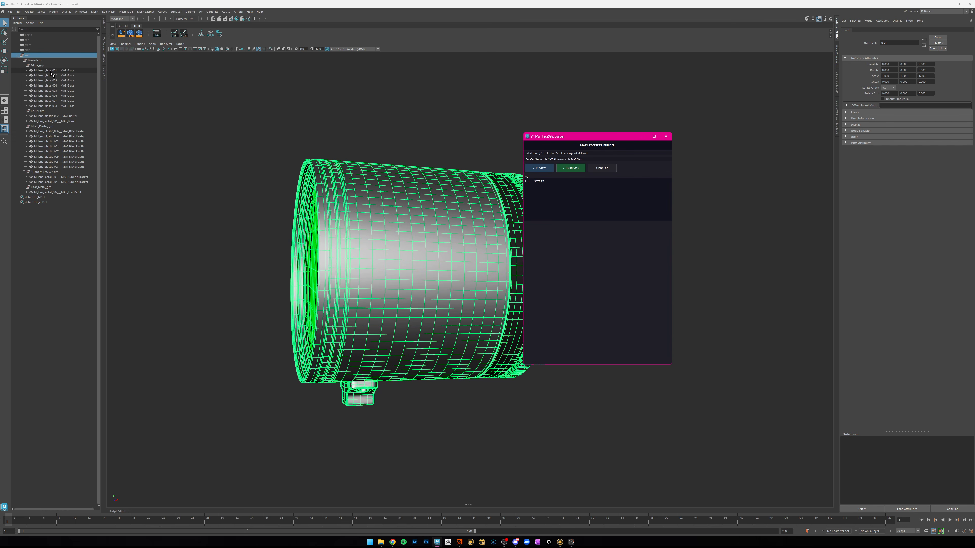
click(544, 168)
click(572, 168)
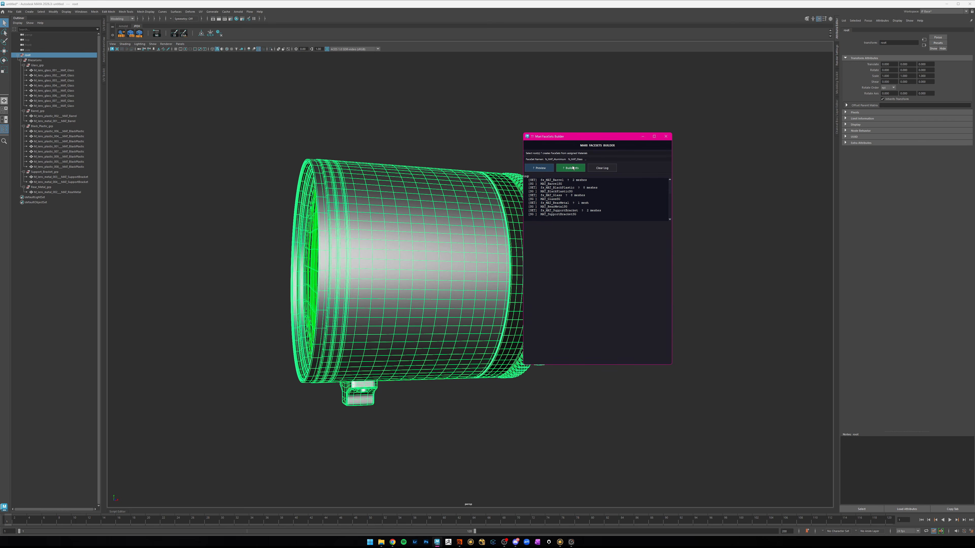
click(572, 169)
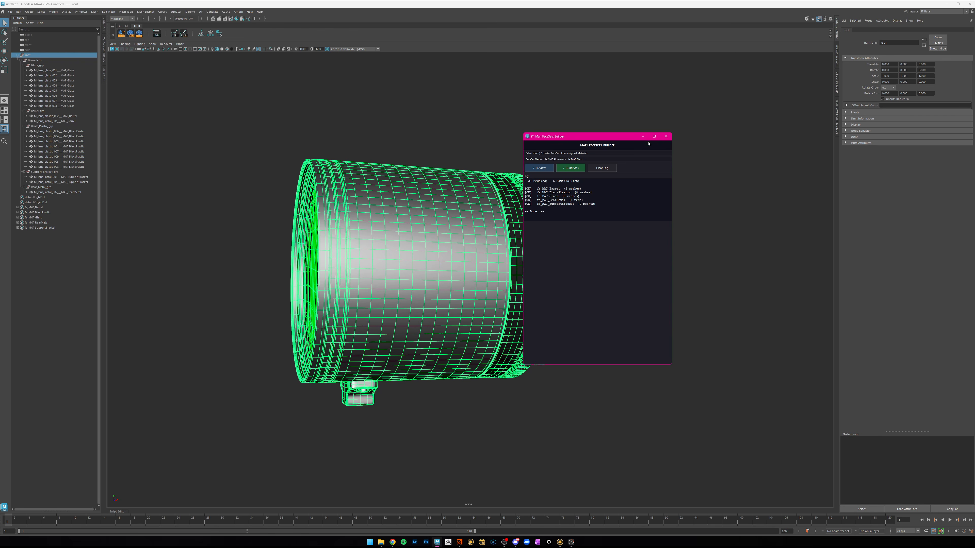
click(666, 136)
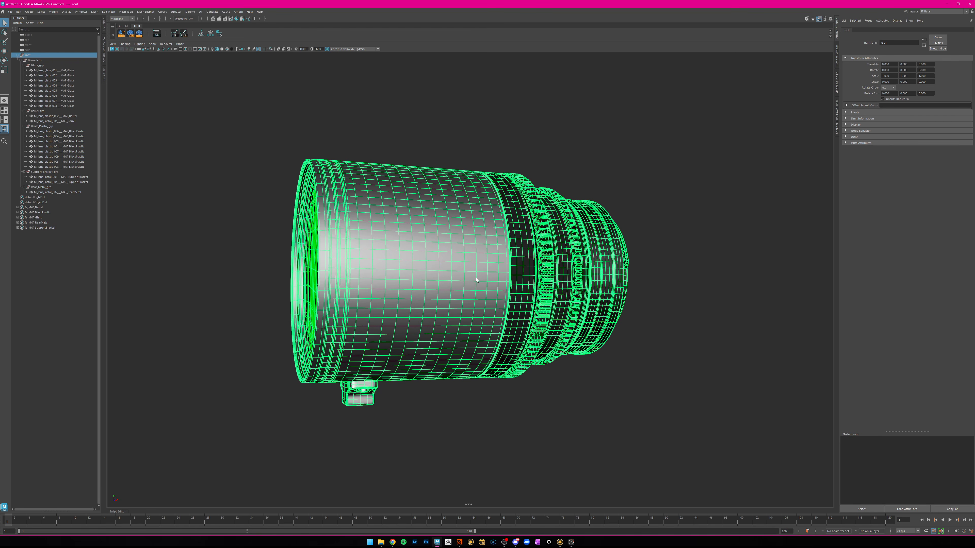
Export the root group as Alembic with UV Write and Write Face Sets enabled, replacing the existing Blazar Remus v001 .abc file on the Desktop.
alt+drag(476, 280, 247, 397)
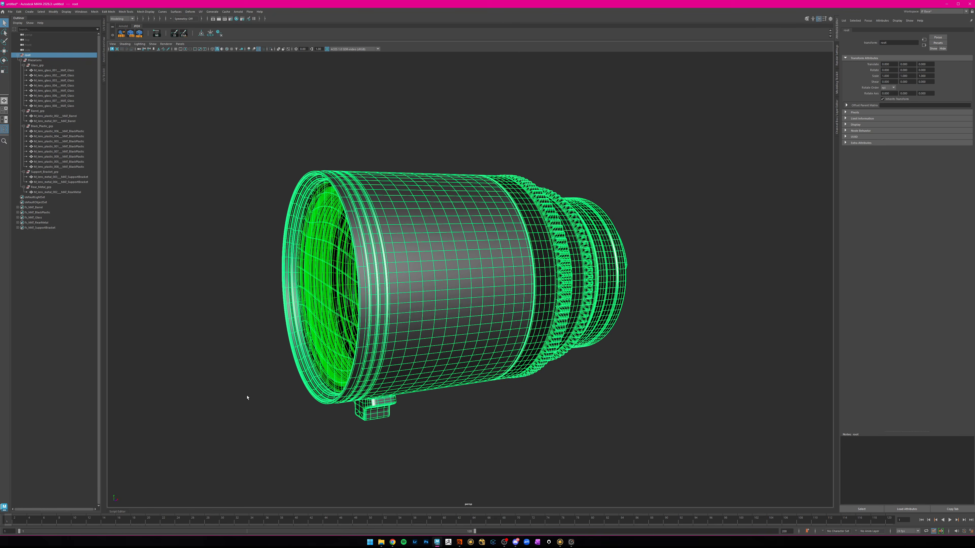
click(247, 398)
click(31, 56)
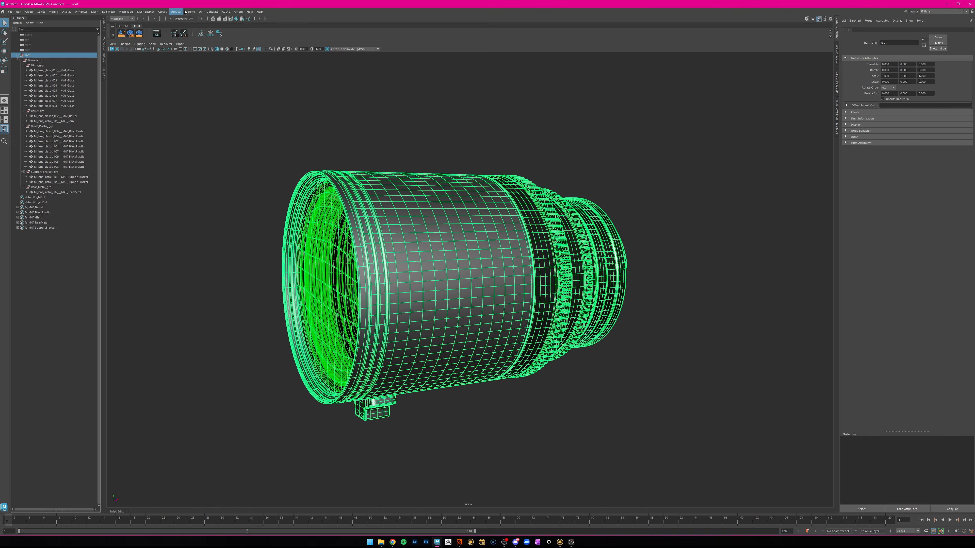
click(225, 12)
mouse_move(242, 22)
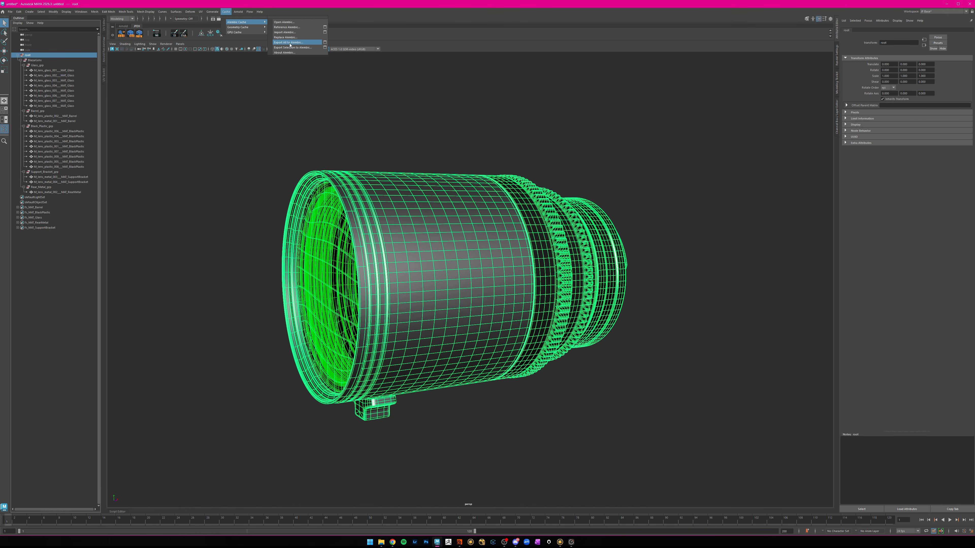
click(184, 34)
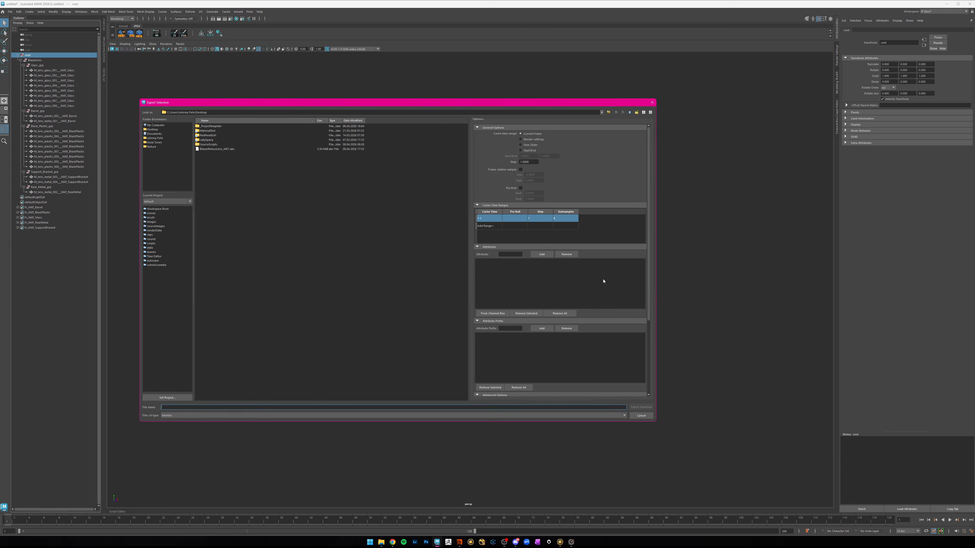
drag(306, 103, 343, 95)
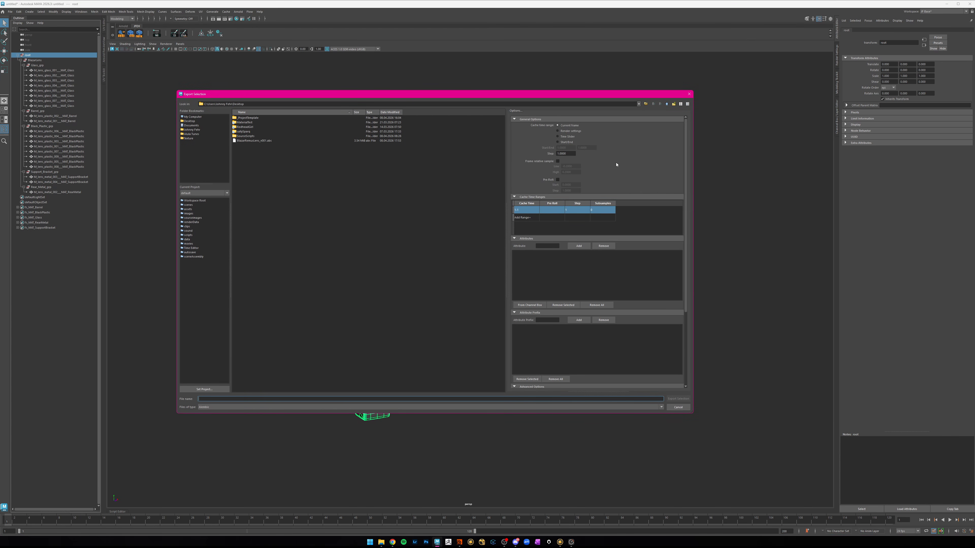
scroll(617, 169, down, 5)
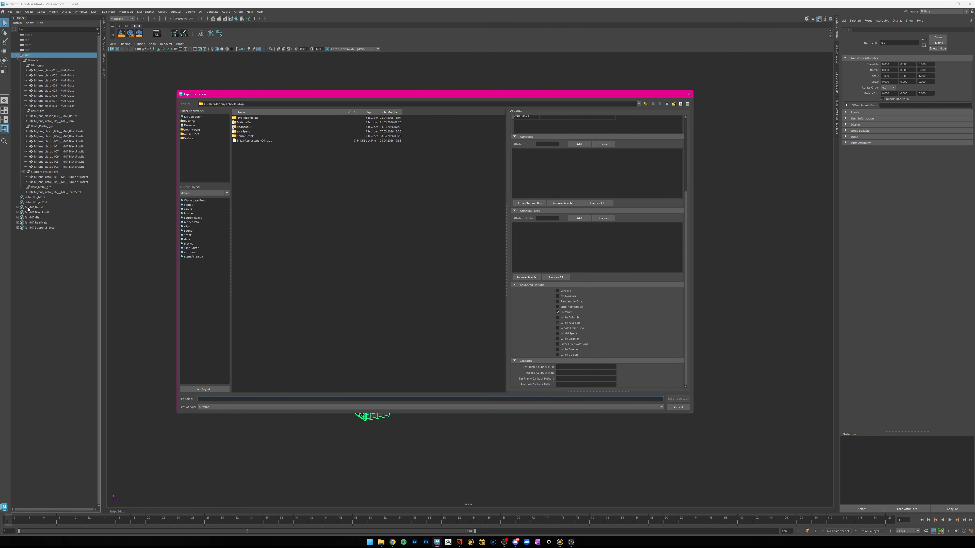
click(244, 141)
drag(261, 96, 273, 97)
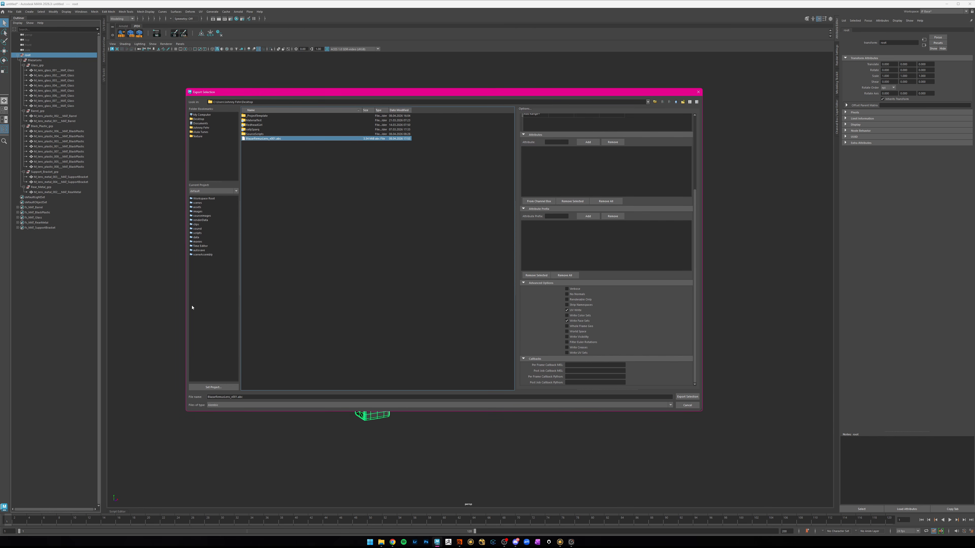
click(687, 397)
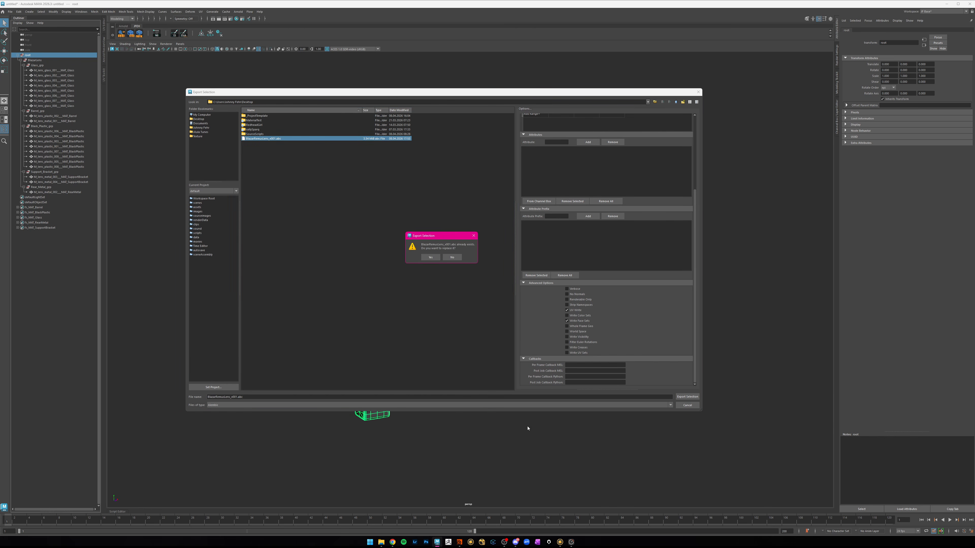
click(431, 257)
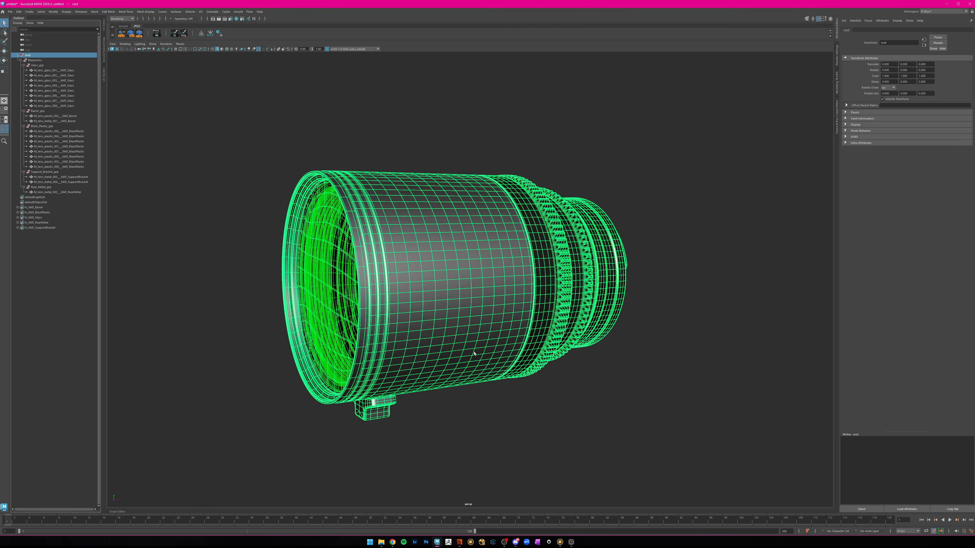
alt+drag(474, 354, 495, 325)
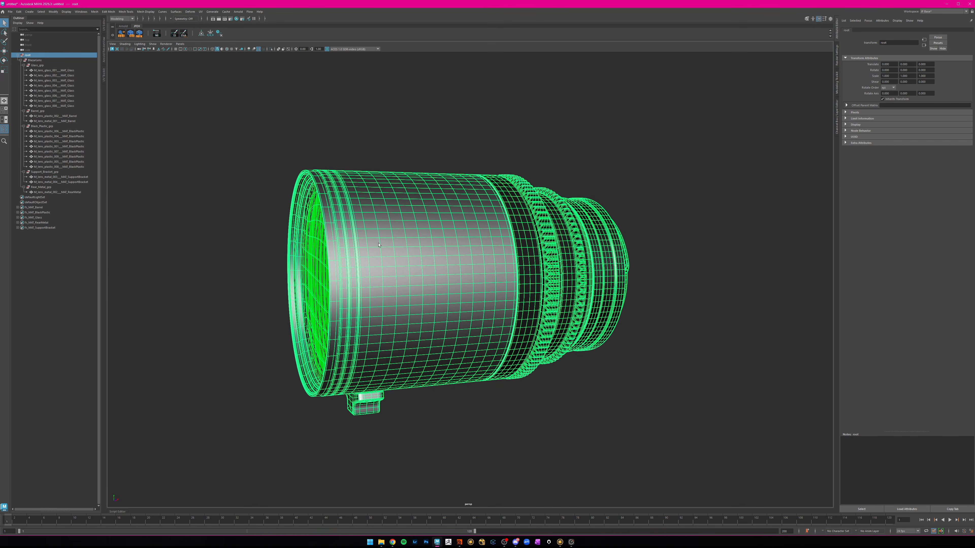
alt+drag(379, 245, 405, 254)
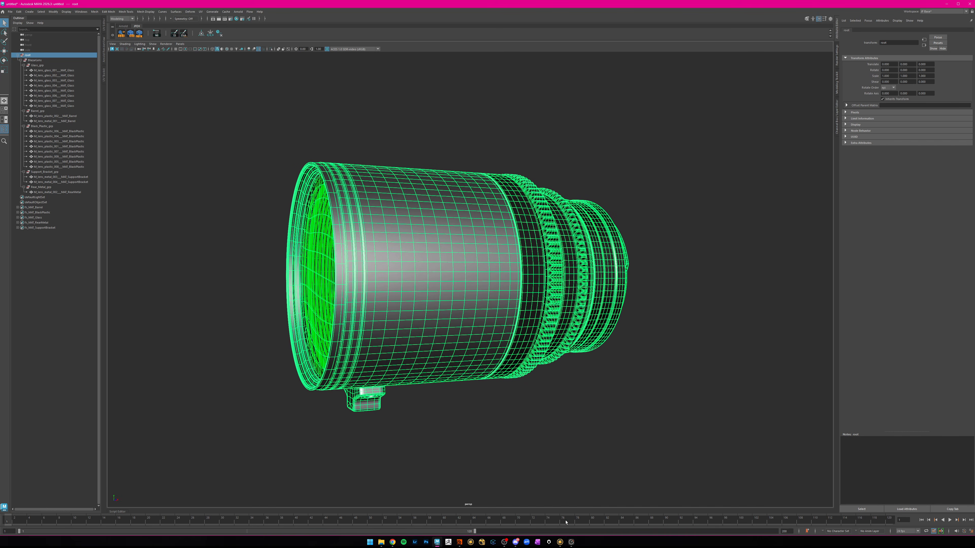
Switch to Mari and set up a new project with the exported Blazar Remus lens v001 .abc file from the Desktop.
click(560, 542)
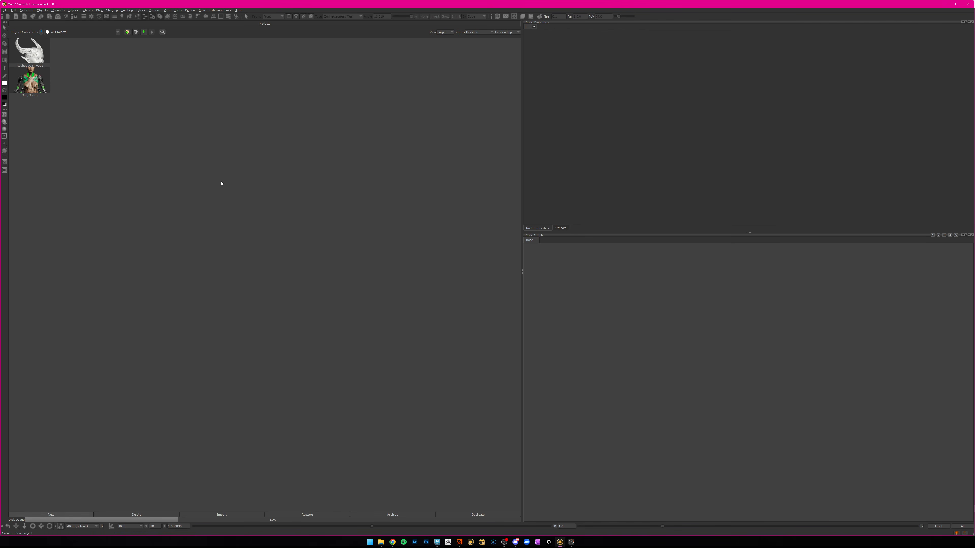
drag(378, 133, 290, 121)
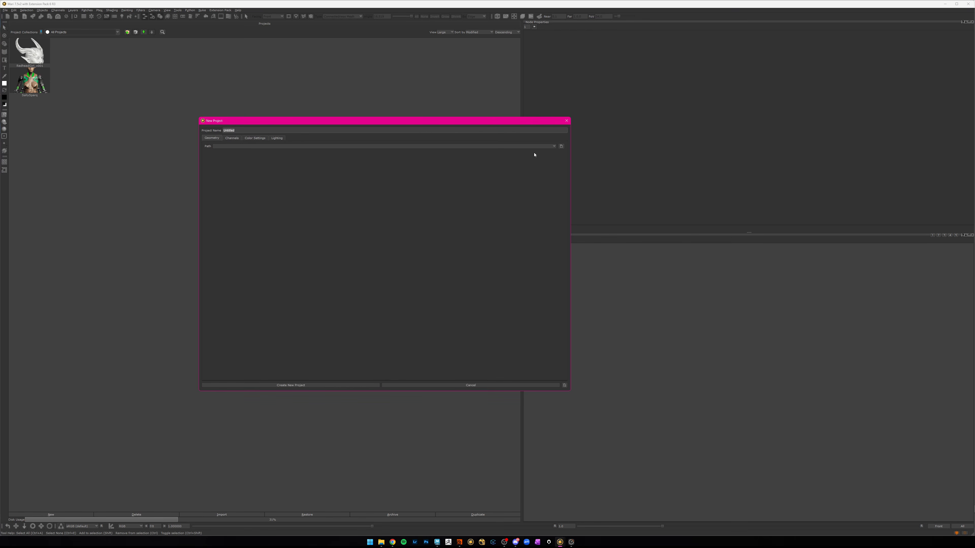
click(561, 146)
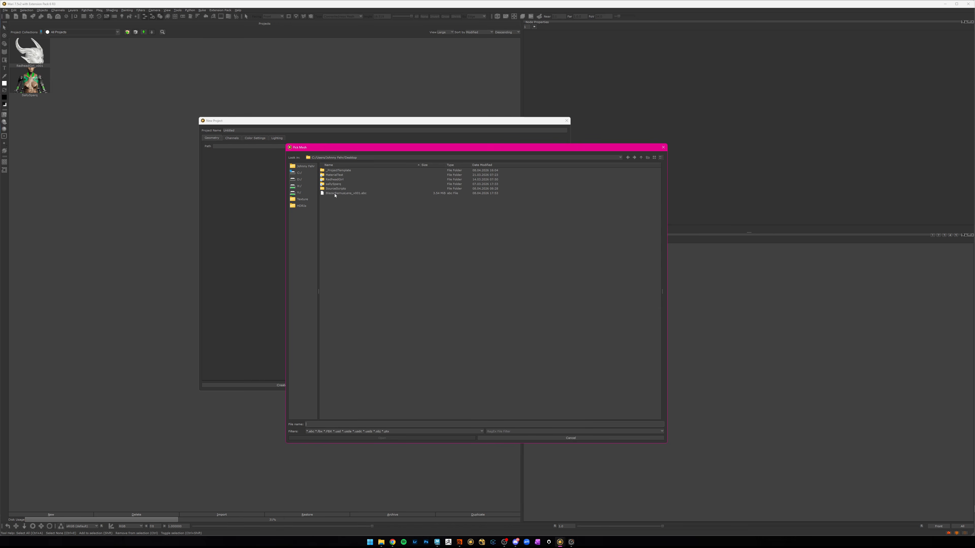
double_click(335, 193)
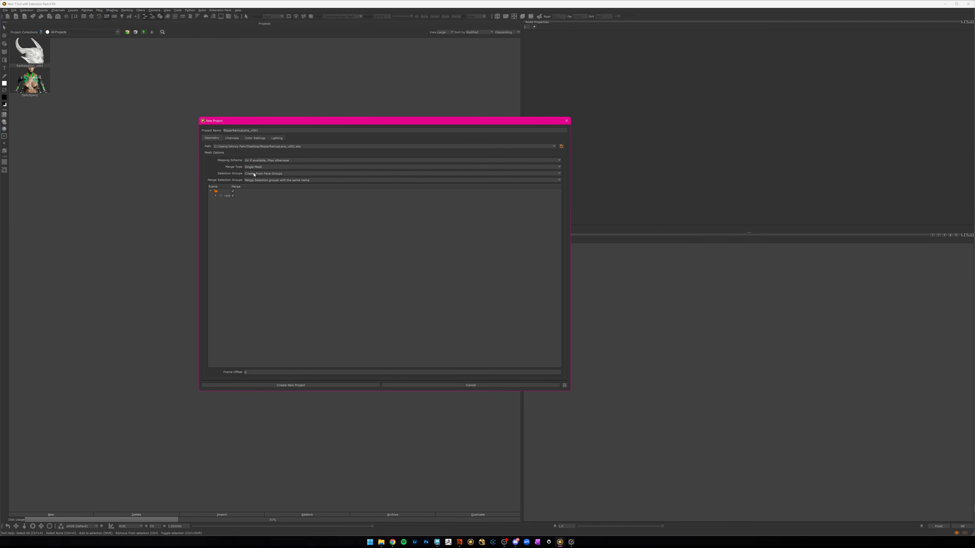
Switch Selection Groups to Don't Create and back to Create From Face Groups in the geometry settings, and check the merge type options.
click(265, 174)
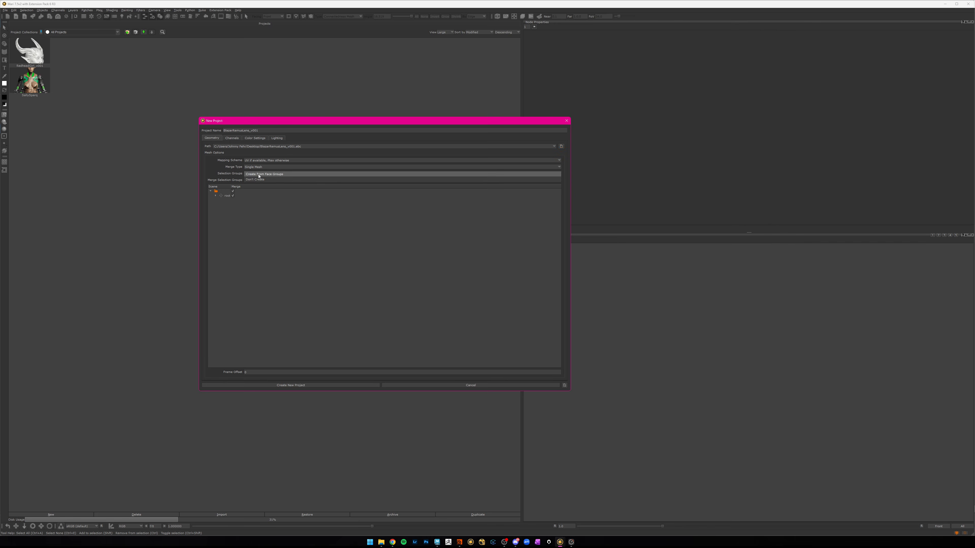
click(254, 181)
click(251, 175)
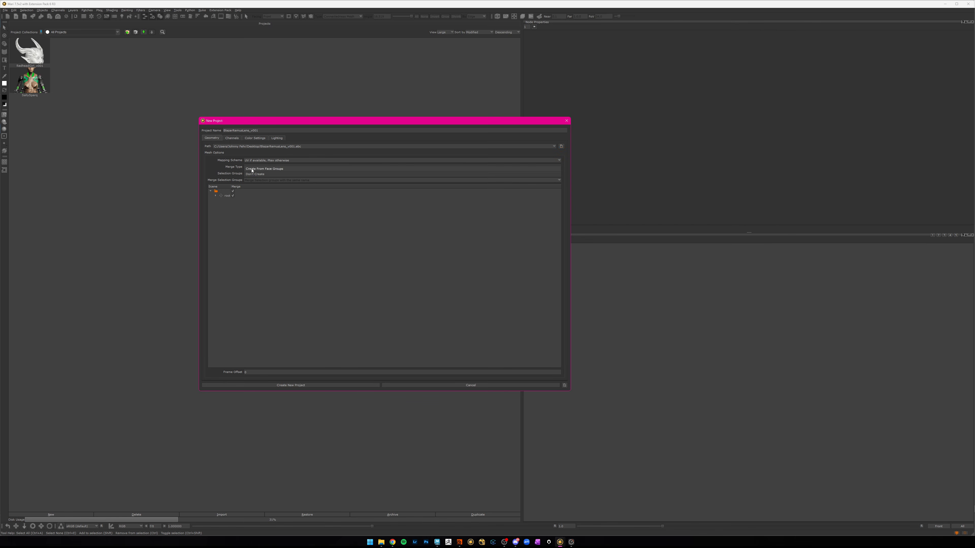
click(264, 169)
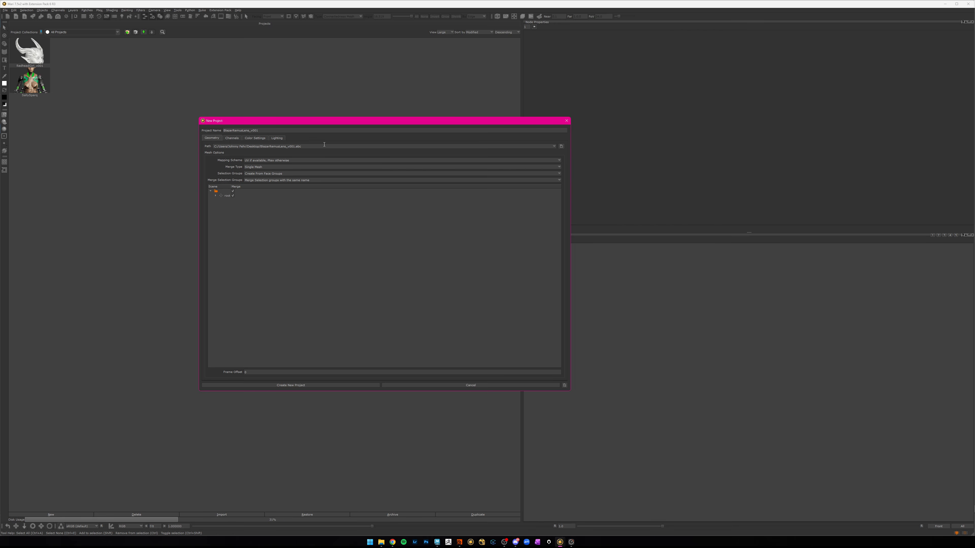
click(260, 174)
click(251, 174)
click(261, 168)
Exclude Diffuse Color, Specular Color and Specular Roughness from the channels created with the new project.
click(232, 139)
click(212, 187)
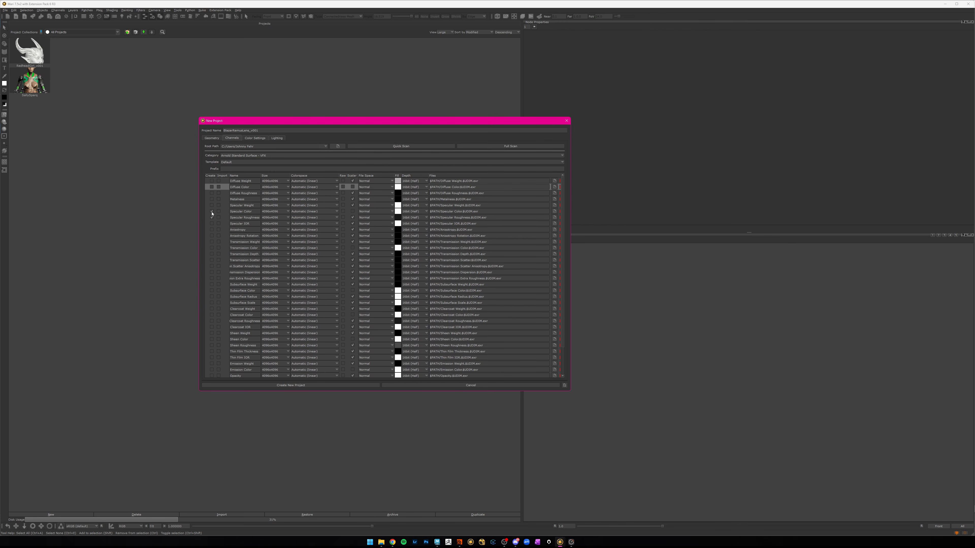
click(212, 211)
click(212, 218)
click(212, 218)
scroll(224, 286, down, 2)
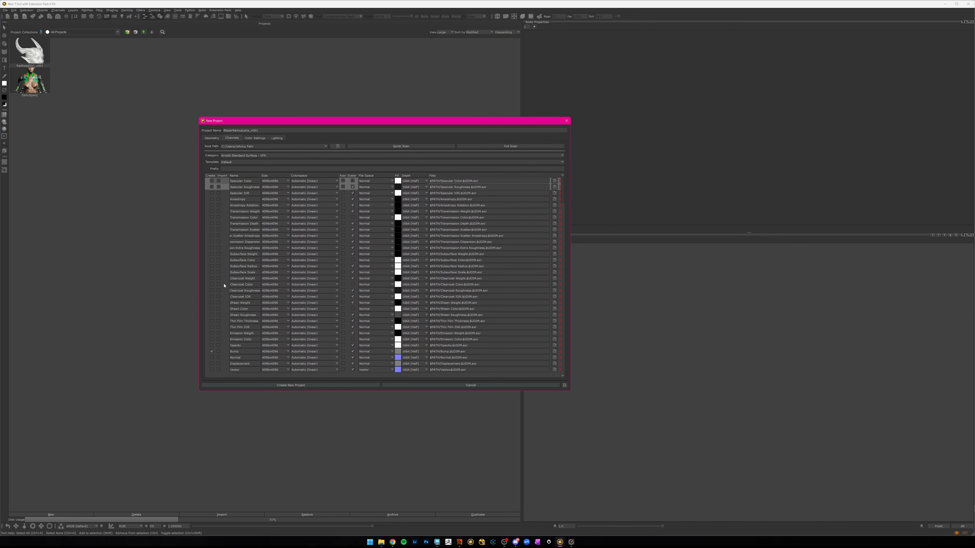
scroll(222, 256, up, 2)
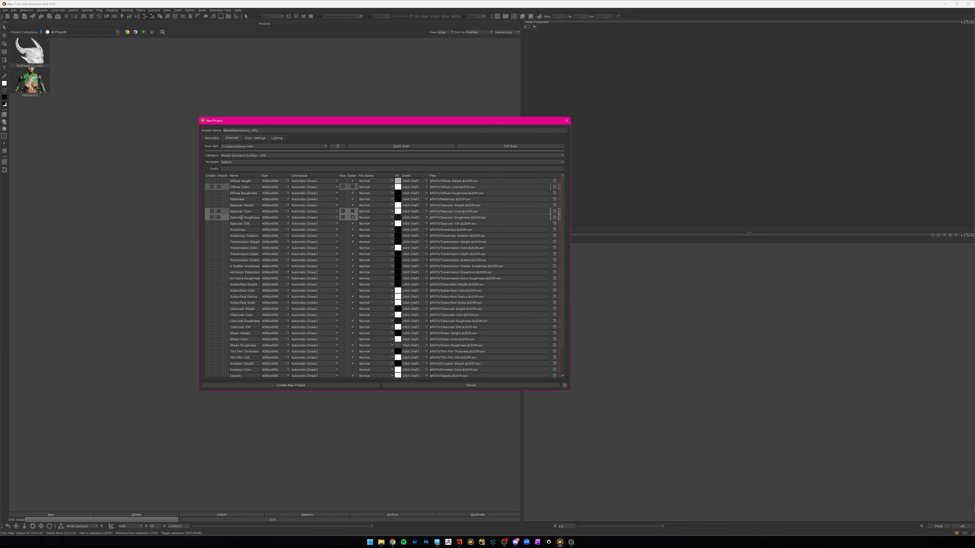
Set the project's OCIO color configuration to ACES and create the new project.
click(255, 139)
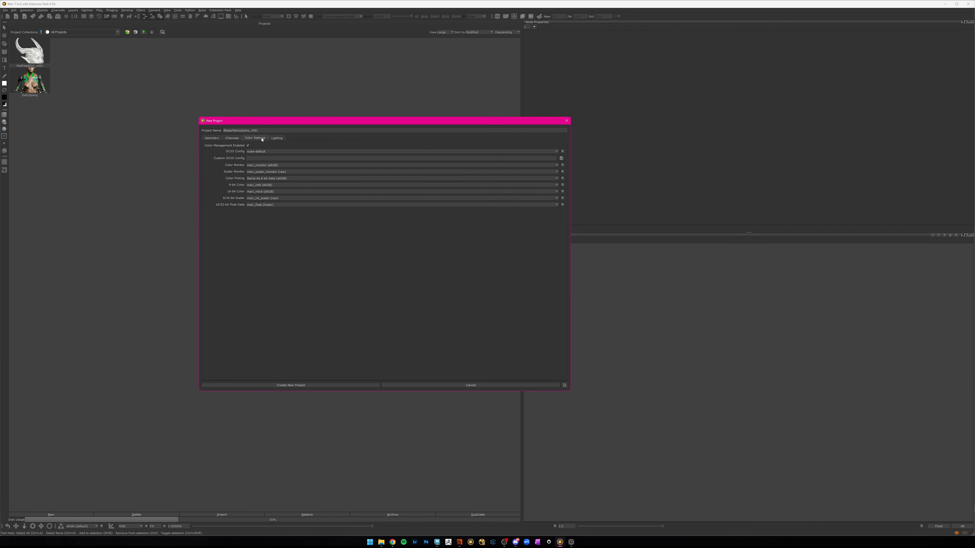
click(273, 152)
click(273, 146)
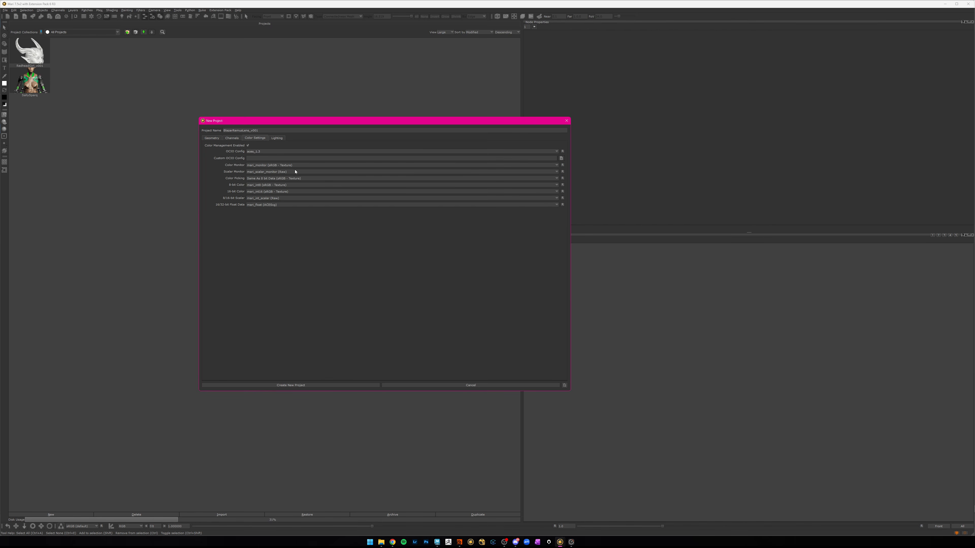
click(313, 385)
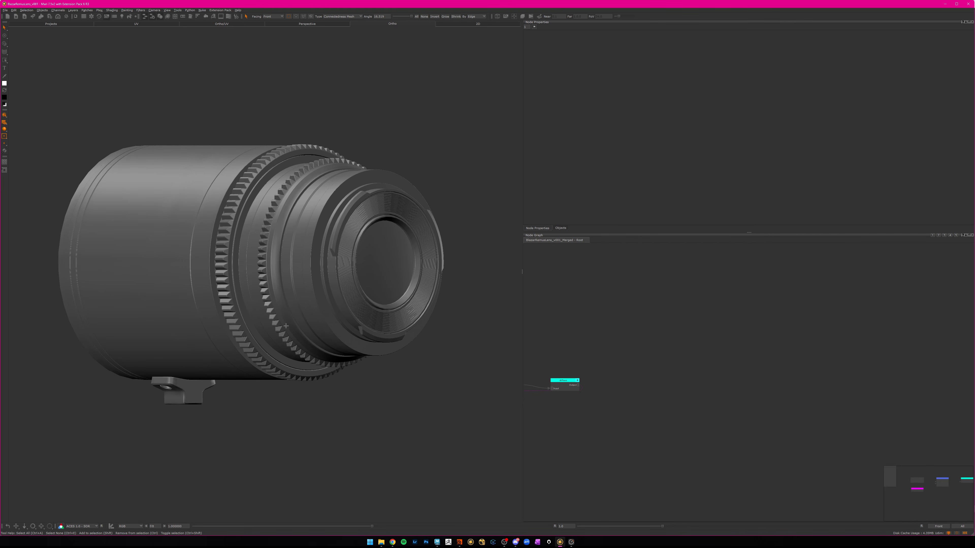
Delete the project's default channel and shader nodes from the node graph, keeping only the viewer node.
alt+drag(286, 326, 387, 340)
scroll(666, 396, down, 4)
middle_drag(668, 398, 766, 406)
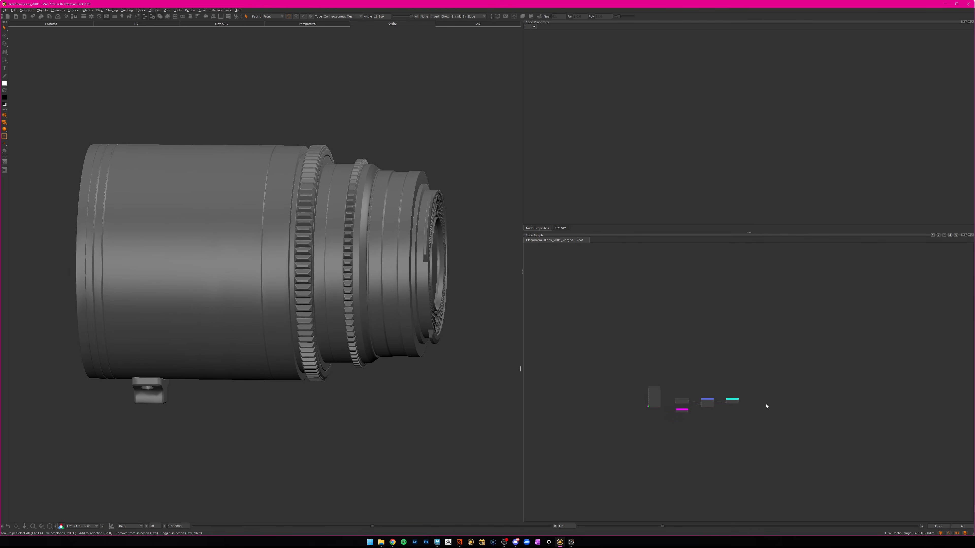
scroll(766, 406, up, 3)
drag(695, 404, 952, 400)
drag(869, 368, 672, 474)
key(Delete)
Add an Arnold Standard Surface shader node and place it beside the viewer node in the node graph.
middle_drag(845, 420, 781, 389)
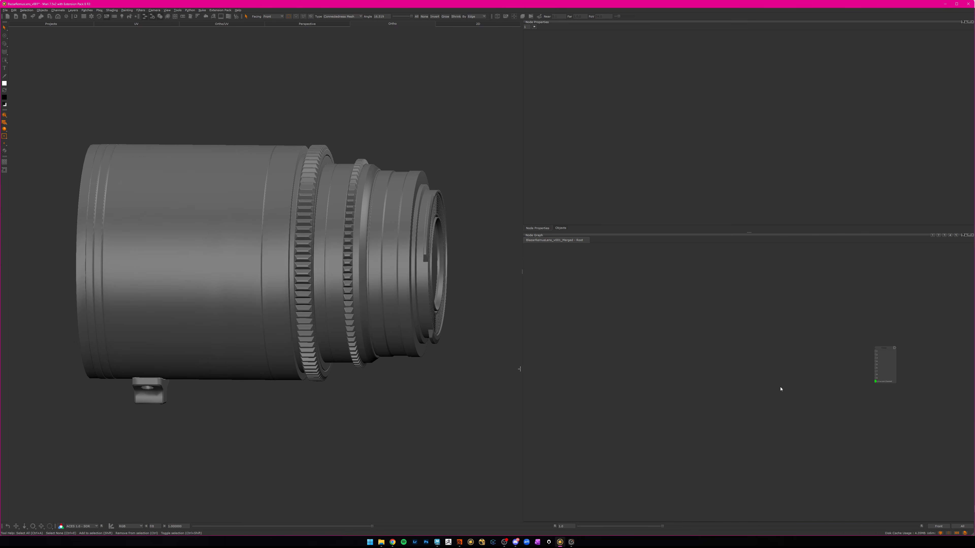
key(Tab)
text(arnd)
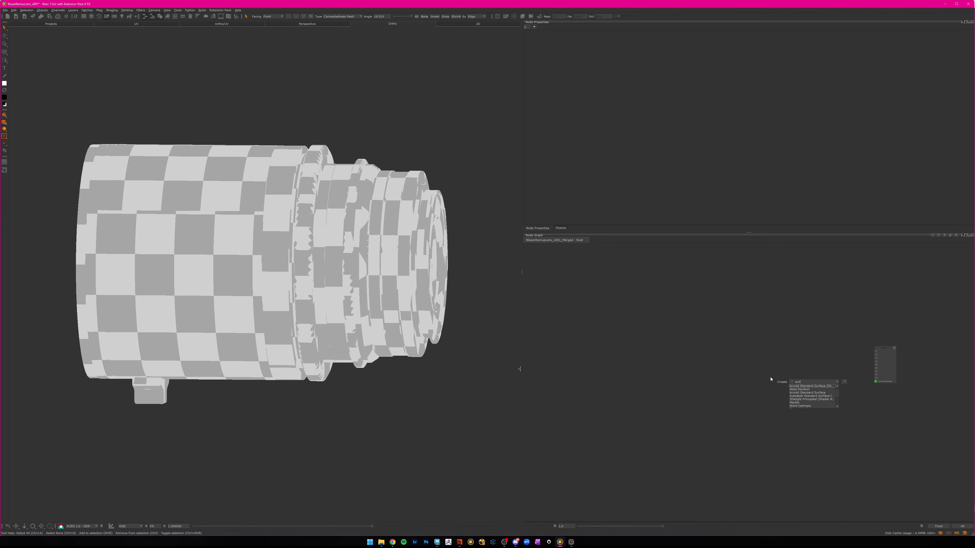
click(813, 386)
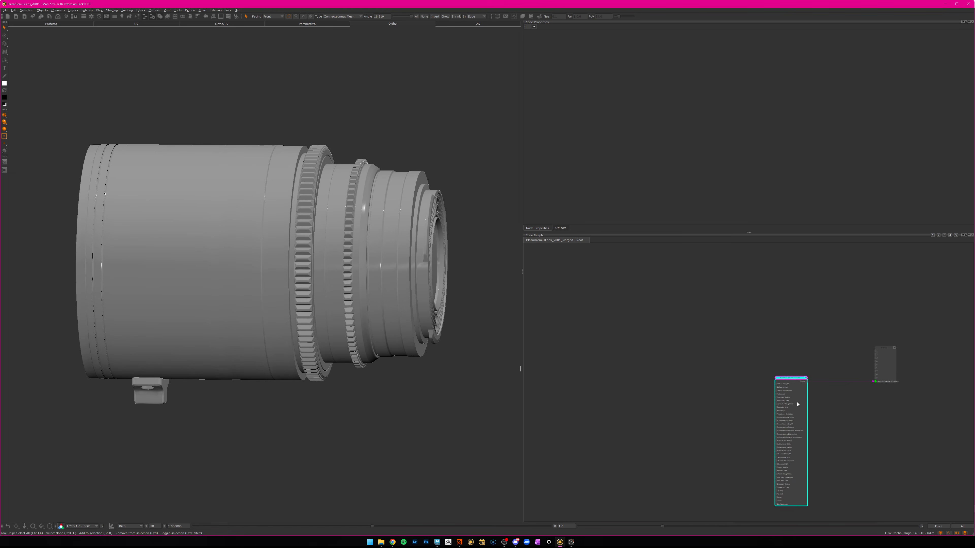
mouse_move(796, 404)
mouse_down()
mouse_move(814, 355)
mouse_move(838, 352)
mouse_up()
scroll(787, 361, down, 1)
drag(917, 312, 807, 418)
drag(827, 407, 879, 392)
click(788, 403)
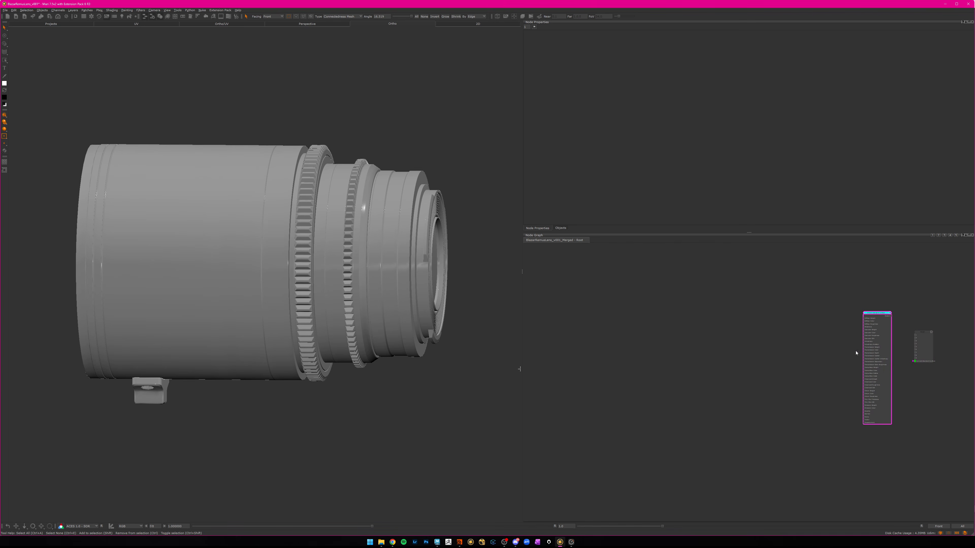
Run the custom channel creation script to generate the texture channel nodes, including Diffuse, Metalness, Specular, Bump, Normal and Displacement.
mouse_move(265, 322)
middle_down()
mouse_move(282, 323)
mouse_move(303, 272)
middle_up()
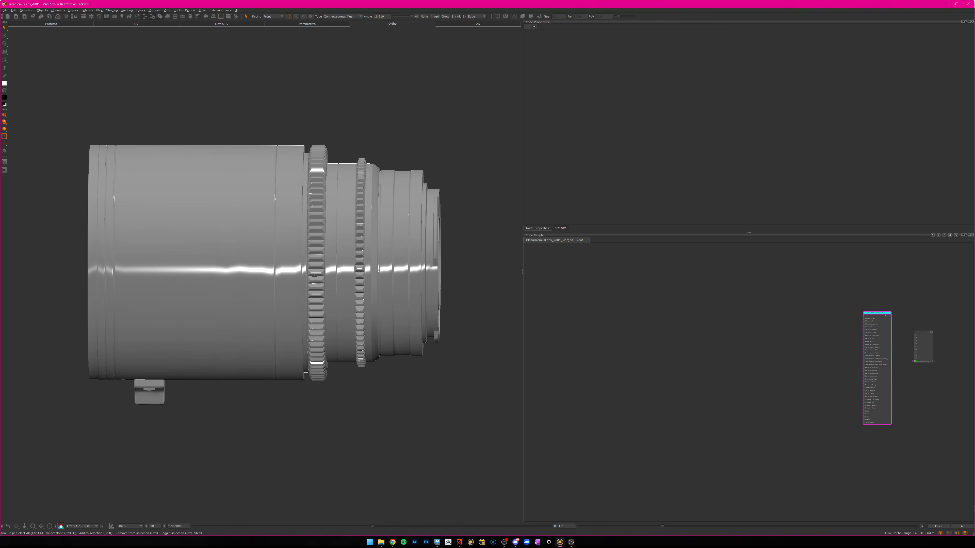
key(k)
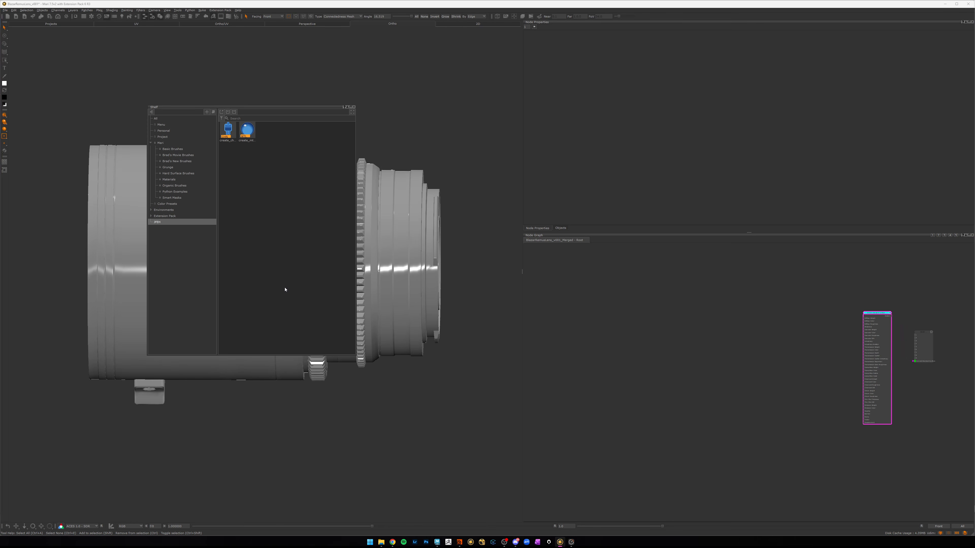
click(228, 132)
click(257, 239)
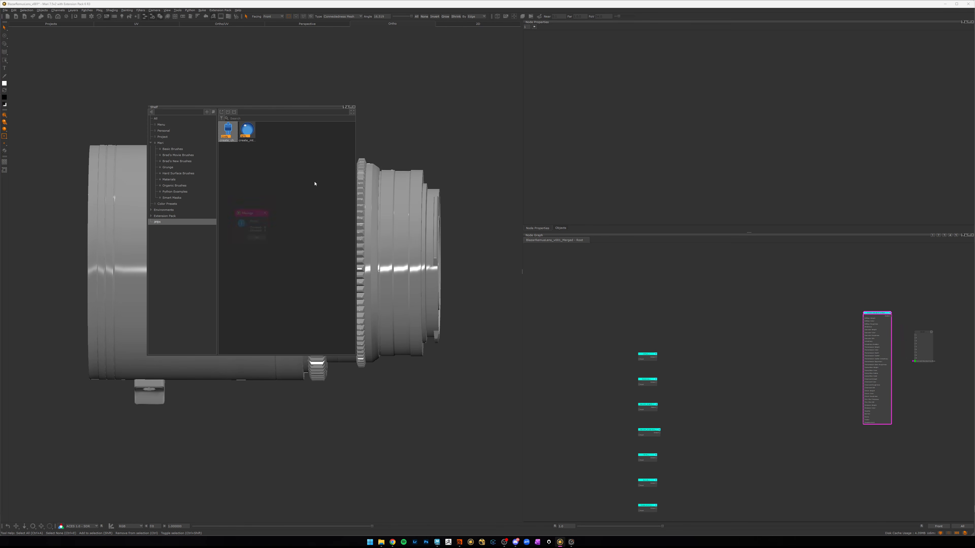
click(353, 107)
Move the whole column of channel nodes next to the Arnold Standard Surface node in the enlarged node graph.
middle_drag(728, 411, 719, 406)
key(space)
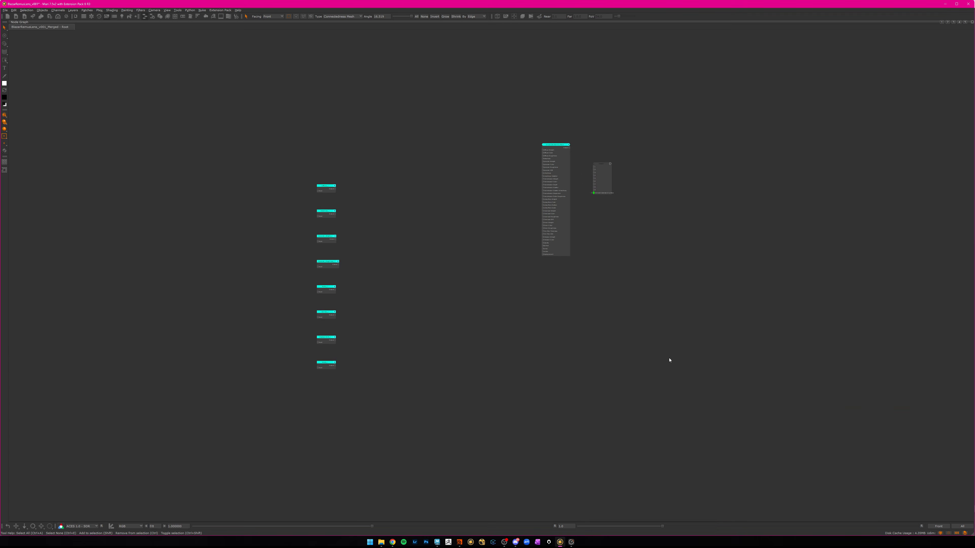
drag(382, 142, 288, 416)
drag(327, 287, 493, 206)
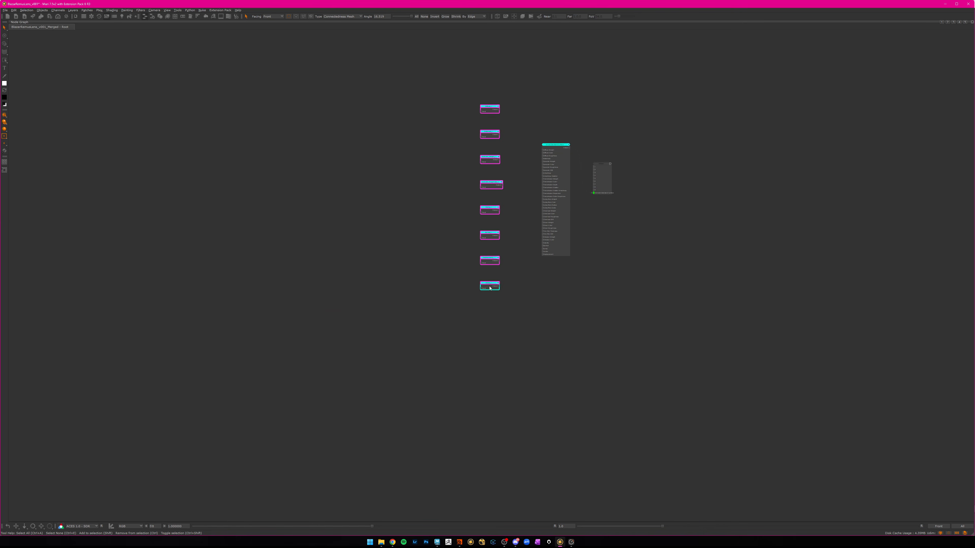
scroll(522, 339, up, 5)
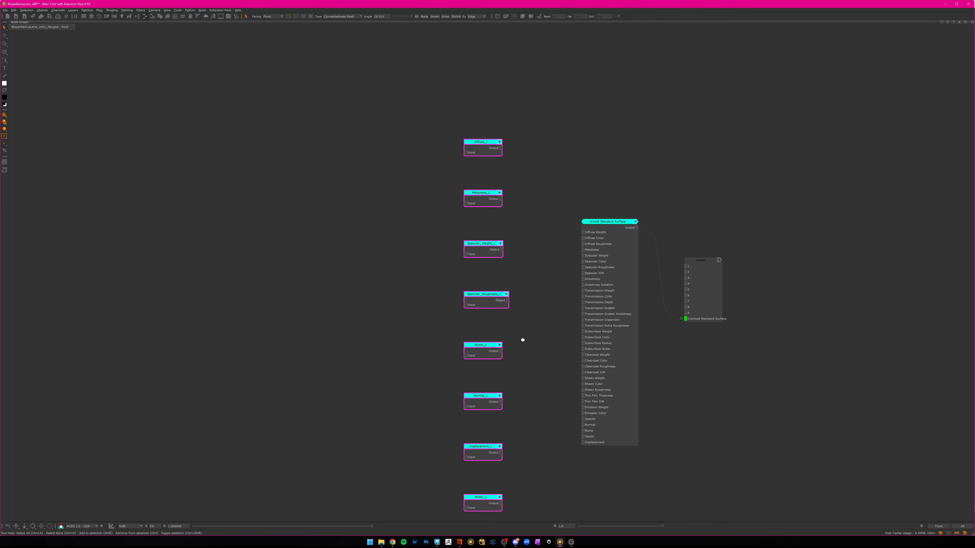
click(483, 310)
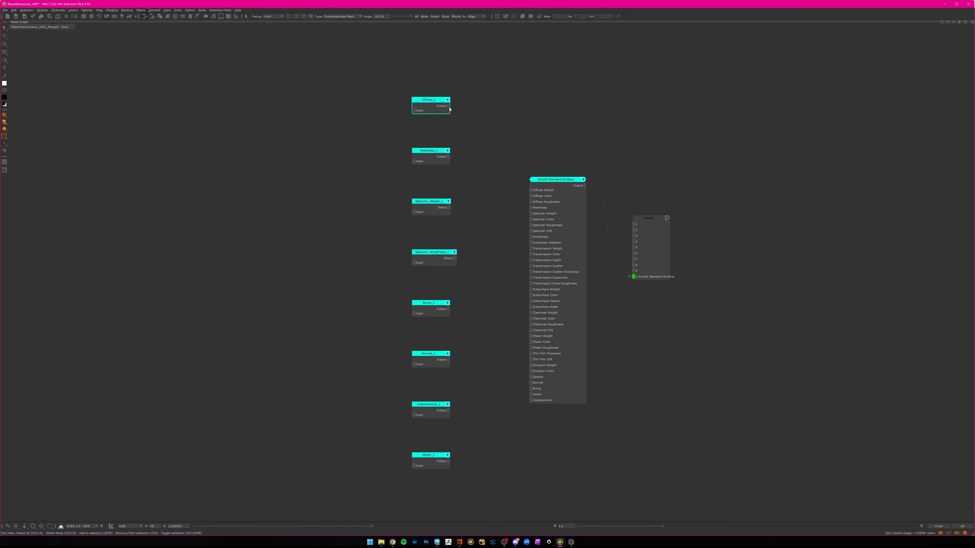
Try connecting the Diffuse and Metalness channels to the shader's Diffuse Color and Metalness inputs, and remove both connections again.
drag(449, 106, 541, 84)
drag(513, 196, 533, 198)
drag(447, 158, 534, 208)
middle_drag(501, 232, 522, 229)
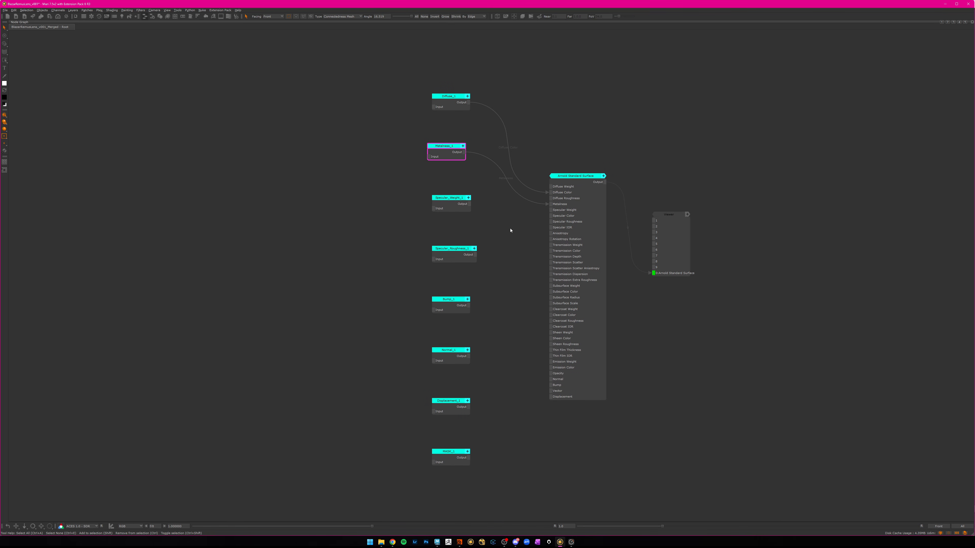
drag(524, 128, 520, 196)
drag(447, 157, 453, 157)
Run the custom material creation script with Arnold Standard Surface as the shader model to build material nodes for the selection groups.
key(space)
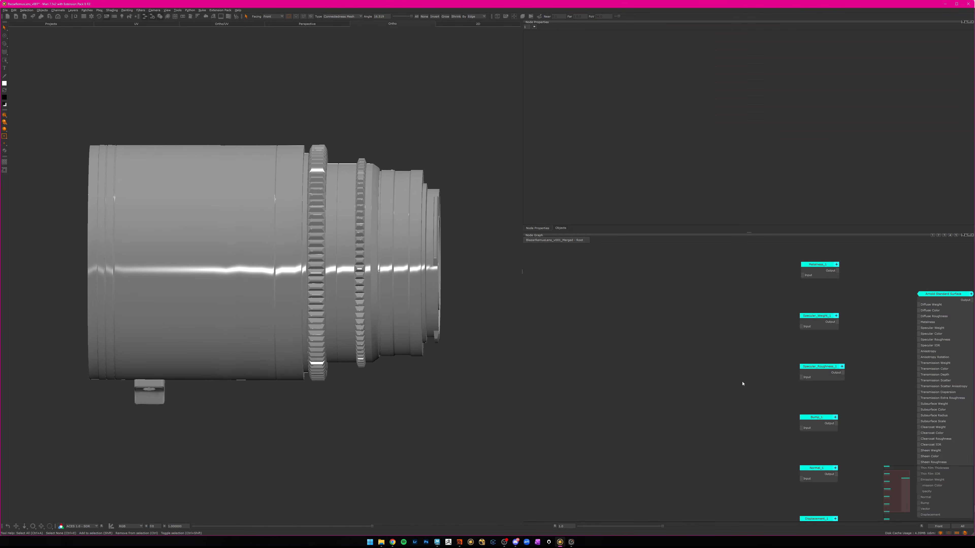
middle_drag(746, 388, 752, 386)
middle_drag(243, 306, 252, 196)
key(k)
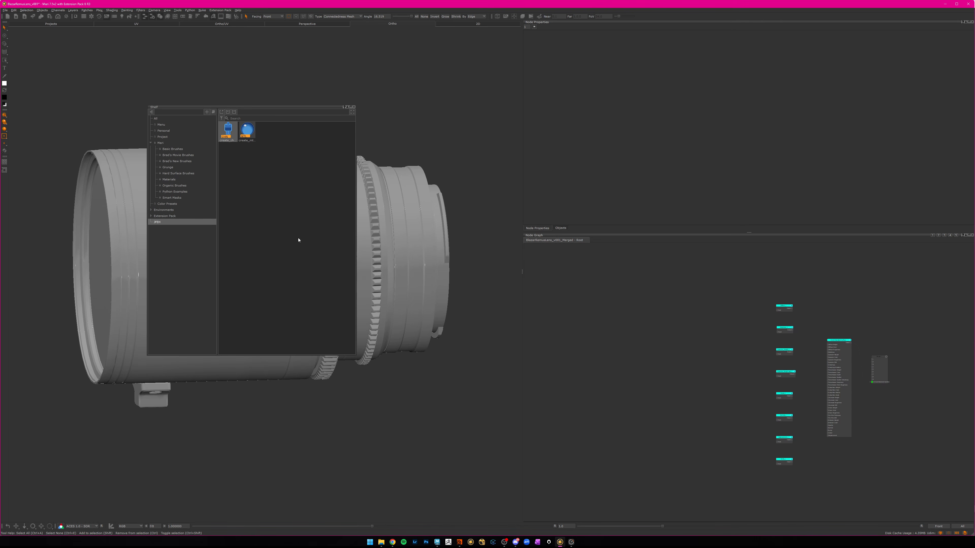
click(247, 132)
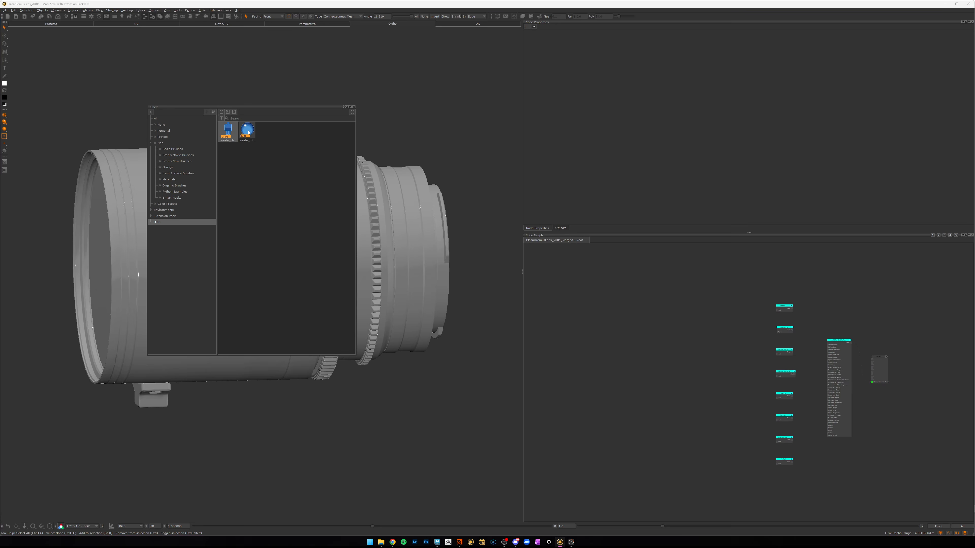
drag(469, 254, 453, 240)
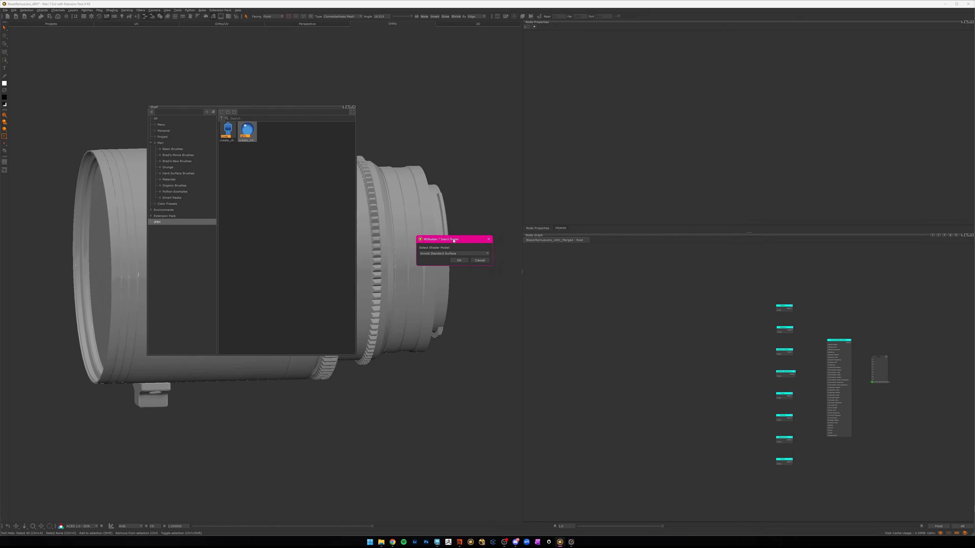
click(436, 254)
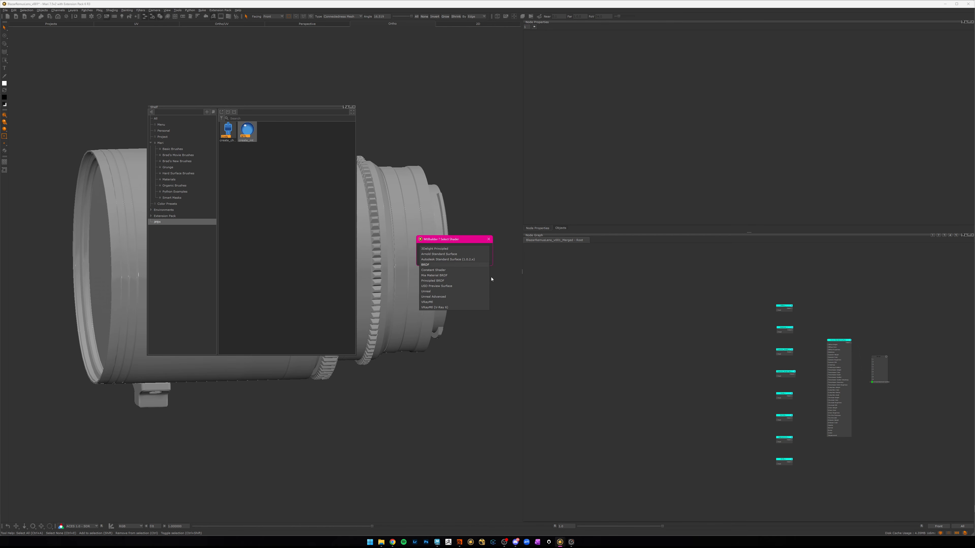
click(440, 254)
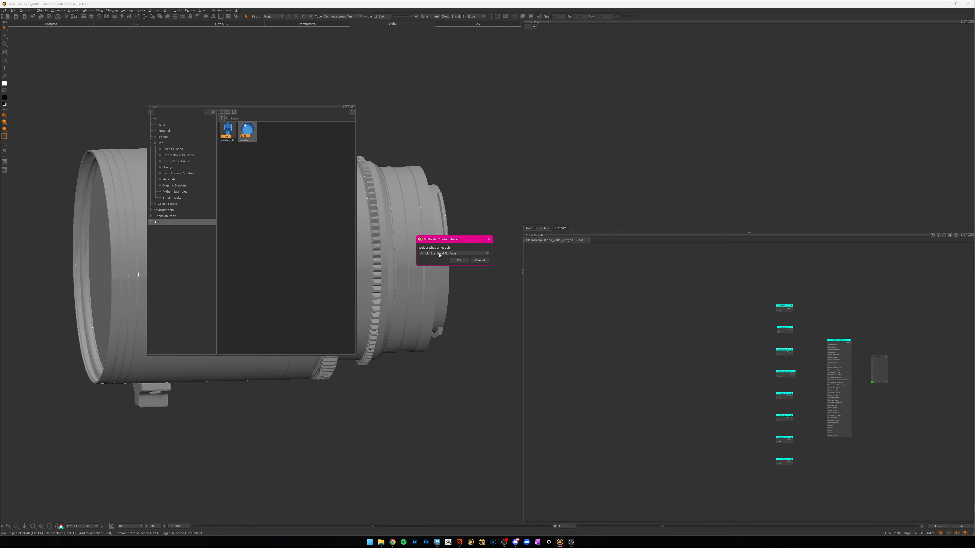
click(459, 261)
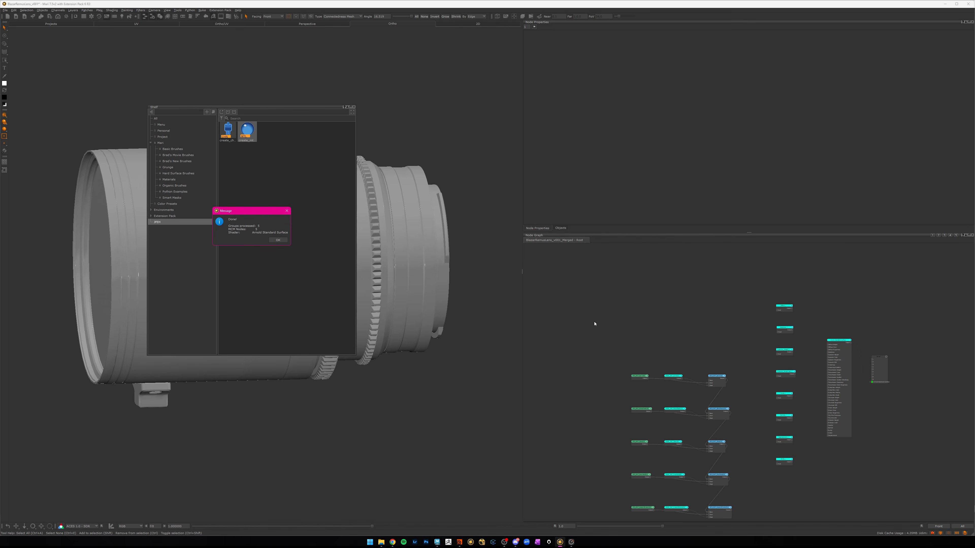
Dismiss the material script's completion message, enlarge the node graph and close the floating shelf.
click(278, 240)
middle_drag(622, 441, 576, 370)
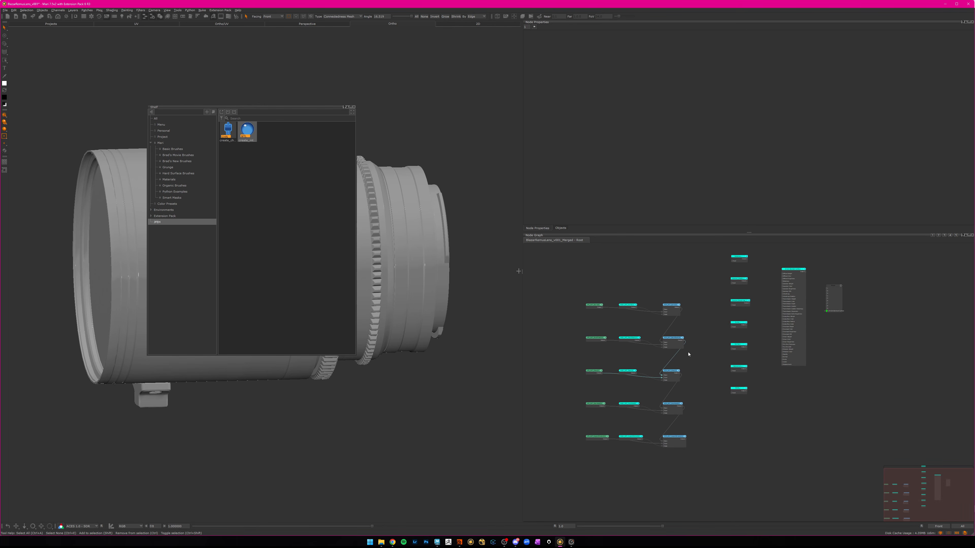
key(space)
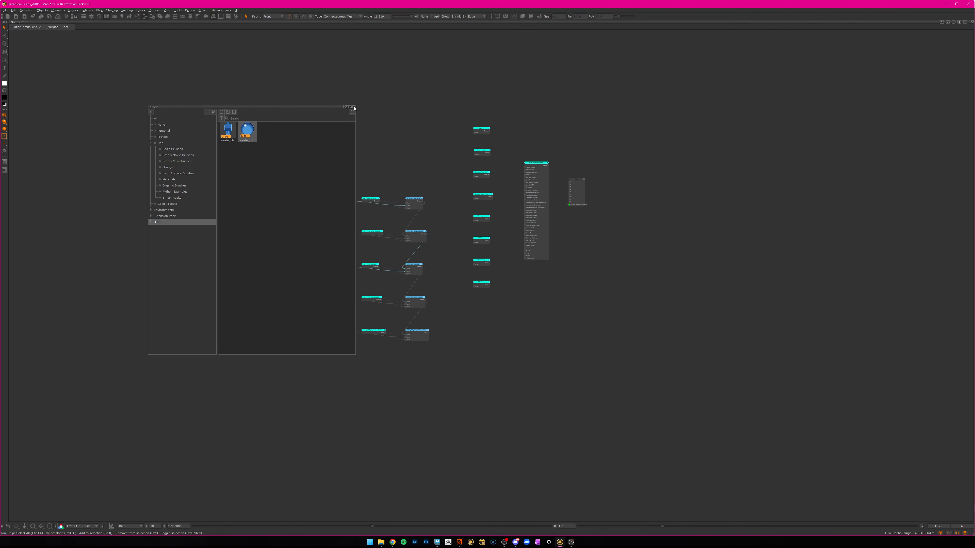
click(354, 107)
scroll(401, 216, up, 5)
middle_drag(369, 228, 421, 245)
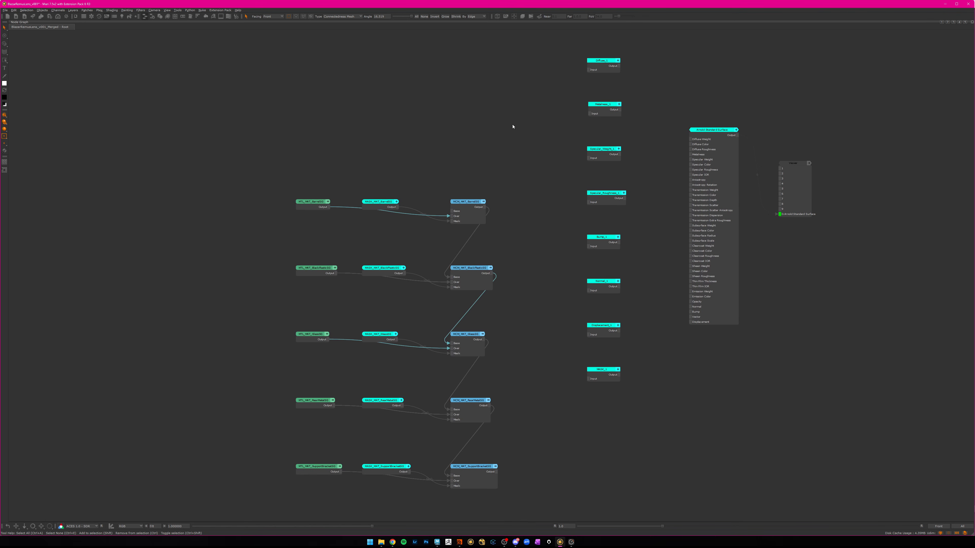
Examine the material, mask and merge nodes created for each selection group and how they are chained together.
middle_drag(349, 269, 355, 230)
drag(265, 103, 338, 451)
scroll(336, 415, up, 1)
drag(490, 60, 480, 511)
drag(390, 496, 371, 63)
scroll(308, 150, up, 1)
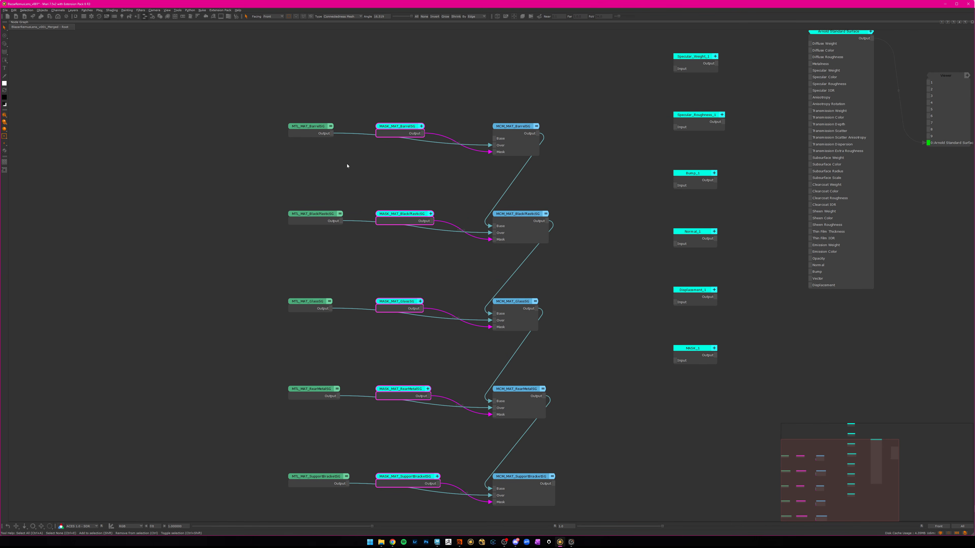
middle_drag(332, 172, 320, 188)
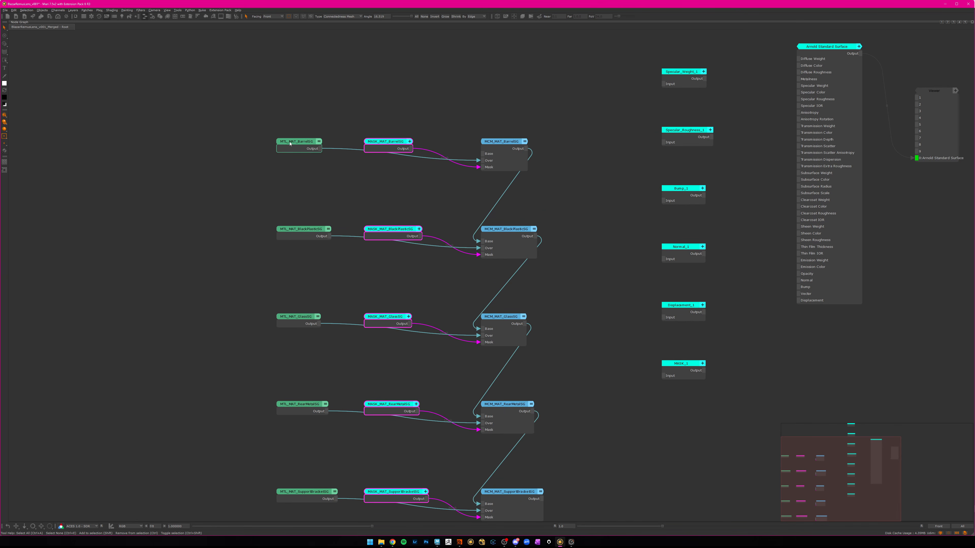
drag(386, 103, 388, 505)
scroll(546, 397, down, 1)
middle_drag(587, 414, 520, 367)
scroll(546, 397, down, 1)
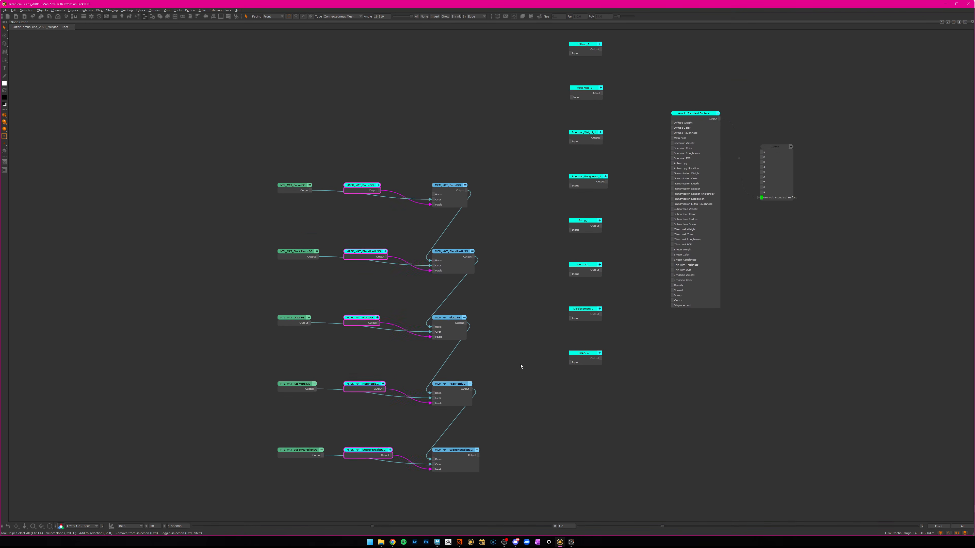
click(525, 367)
Restore the layout showing the 3D view beside the node graph and close the floating shelf.
key(ctrl+space)
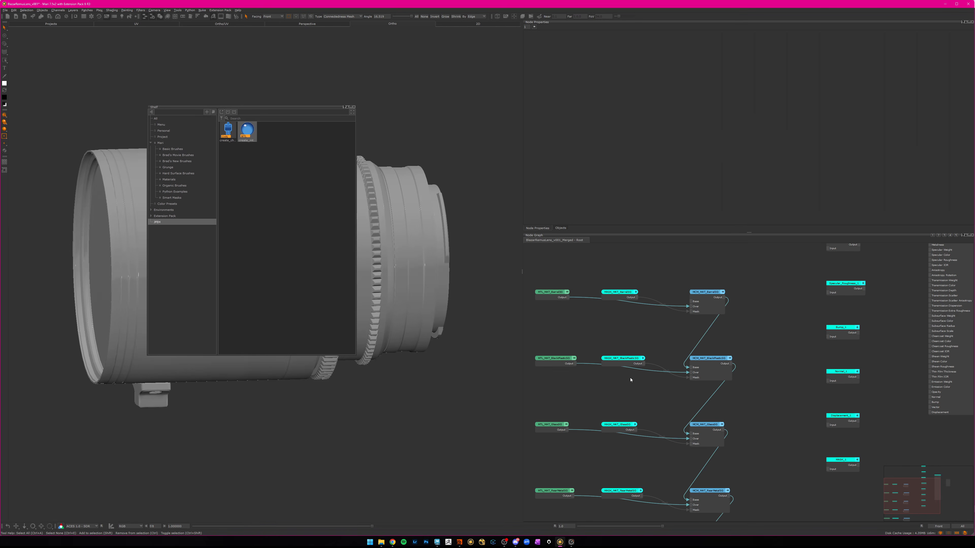
click(353, 107)
scroll(693, 415, down, 3)
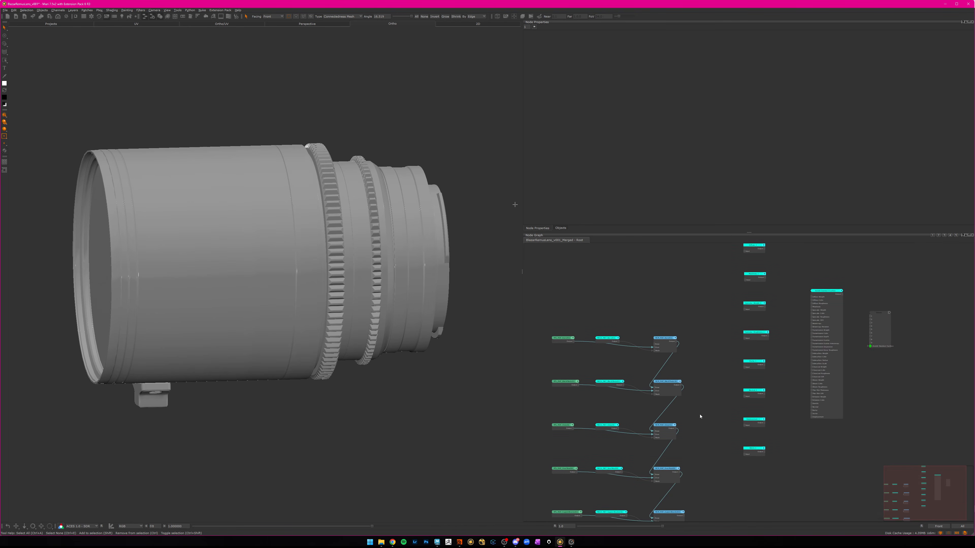
scroll(698, 421, down, 2)
middle_drag(696, 421, 691, 421)
scroll(685, 488, up, 2)
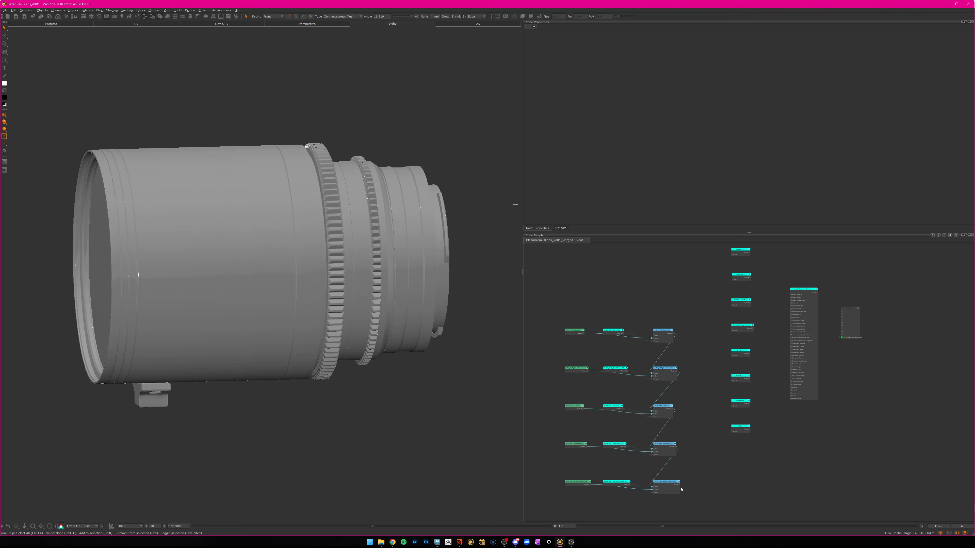
drag(679, 486, 689, 490)
drag(789, 288, 790, 290)
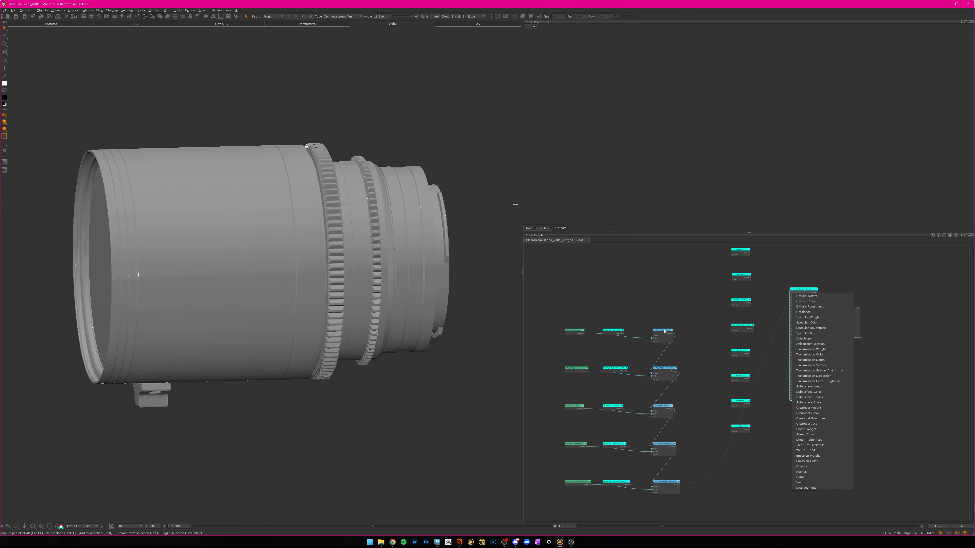
click(716, 415)
Examine the column of mask nodes and the chain of merge nodes leading to the SupportBracket material.
scroll(673, 338, up, 4)
middle_drag(596, 312, 674, 297)
scroll(649, 275, down, 2)
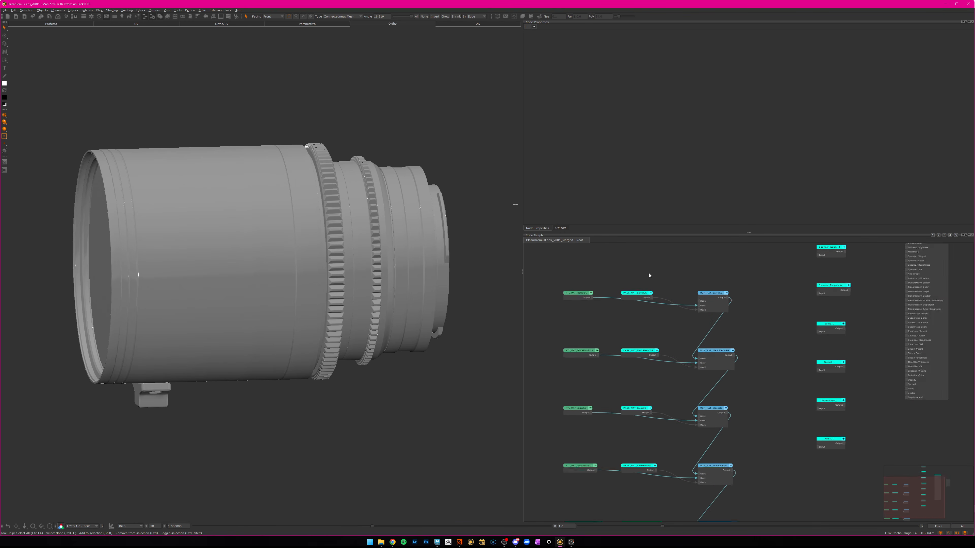
scroll(648, 273, down, 4)
drag(645, 263, 648, 421)
scroll(714, 406, up, 3)
middle_drag(740, 394, 719, 473)
click(675, 493)
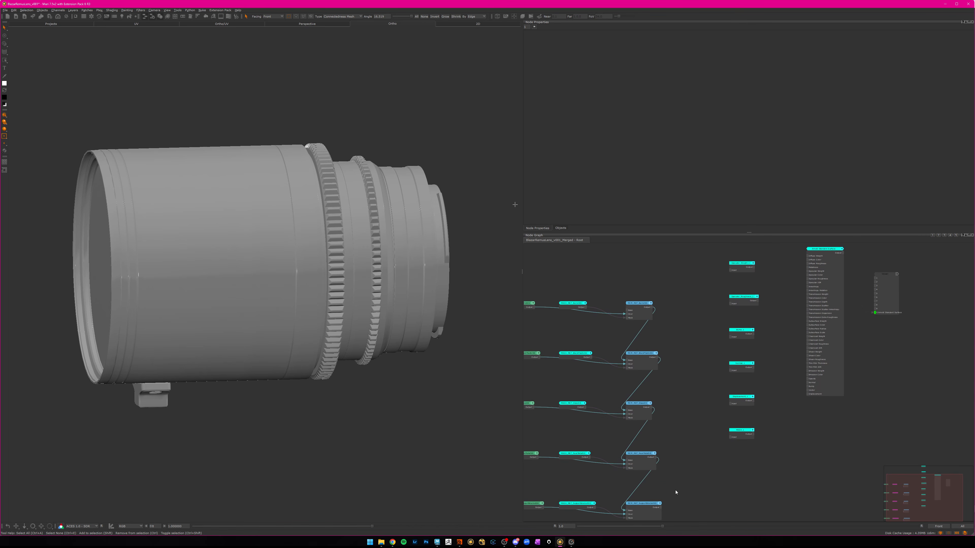
Connect the output of the SupportBracket merge node to every input of the Arnold Standard Surface shader.
drag(660, 504, 806, 386)
drag(781, 349, 799, 452)
key(space)
scroll(441, 361, up, 2)
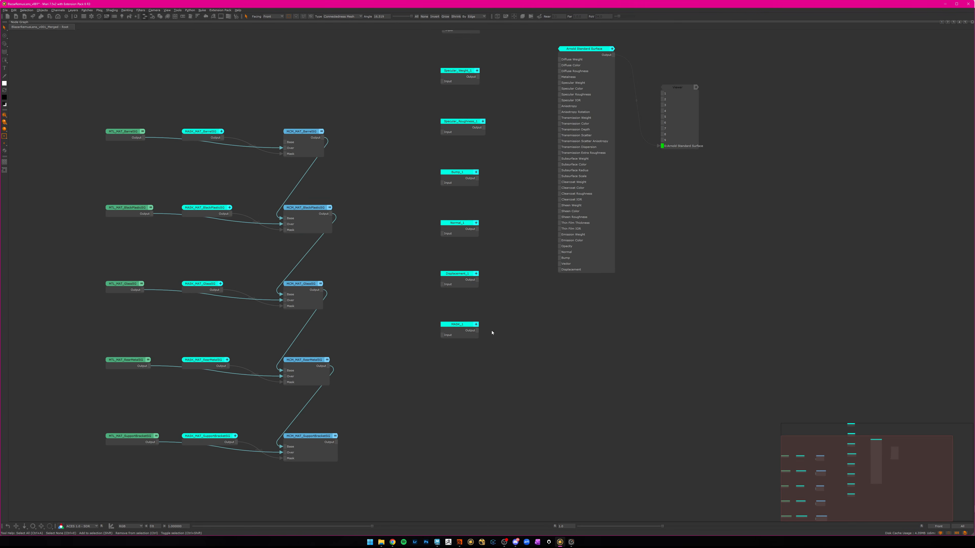
middle_drag(492, 333, 492, 362)
drag(337, 472, 561, 90)
drag(552, 126, 520, 361)
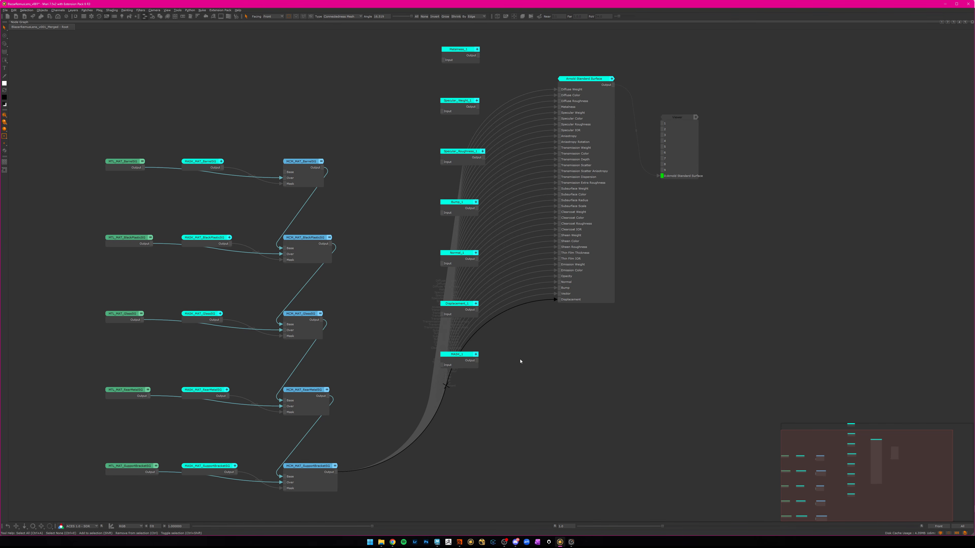
key(space)
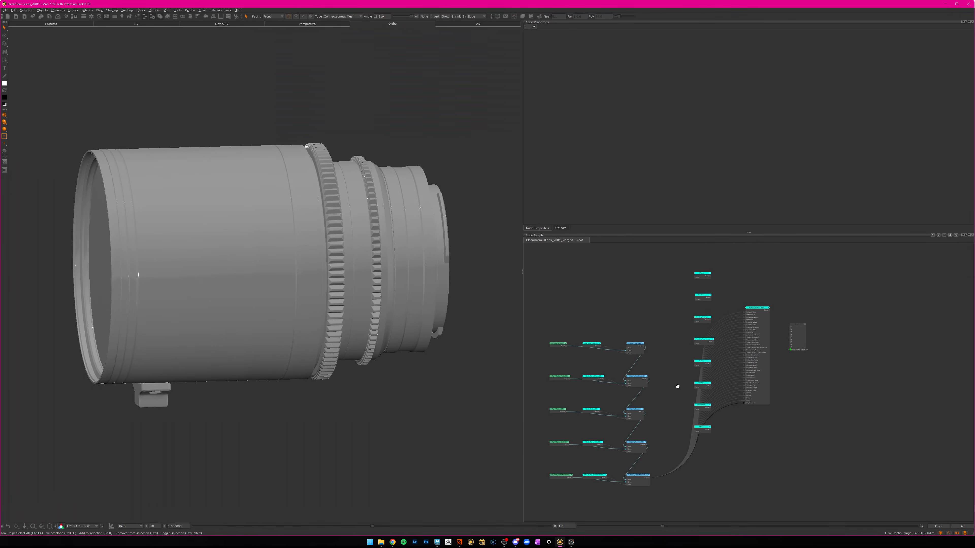
Show the selection groups, make the Barrel mask channel active, select the Barrel group's faces and fill them with white.
alt+middle_drag(232, 350, 221, 365)
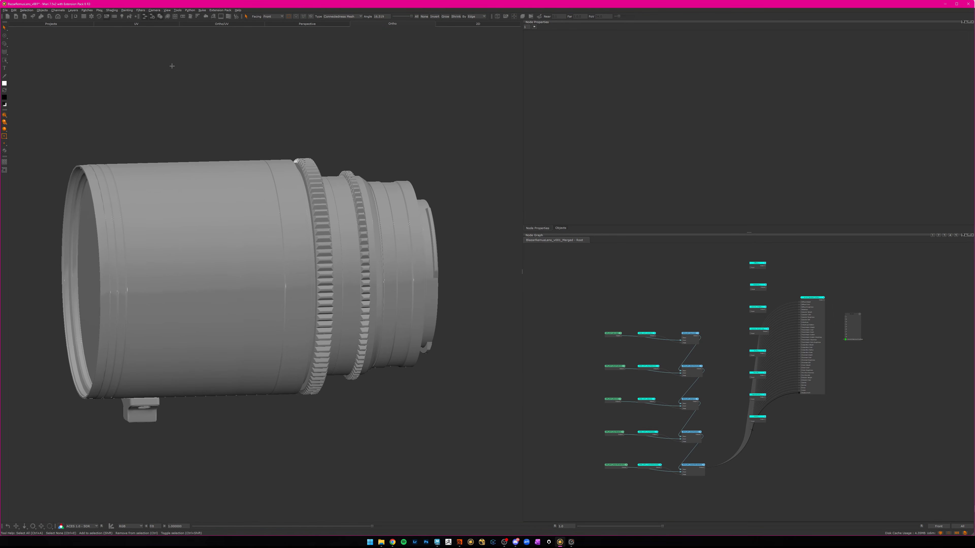
click(197, 17)
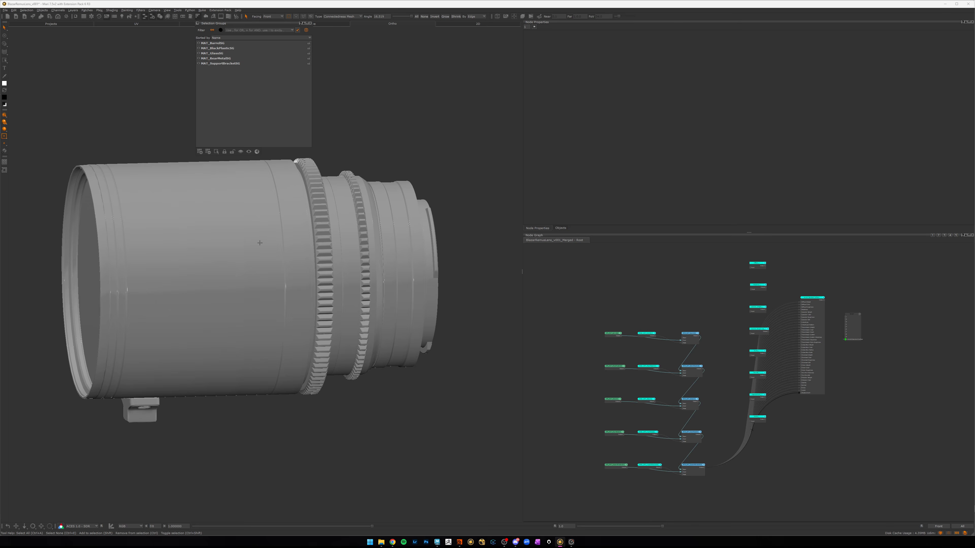
alt+middle_drag(260, 242, 260, 264)
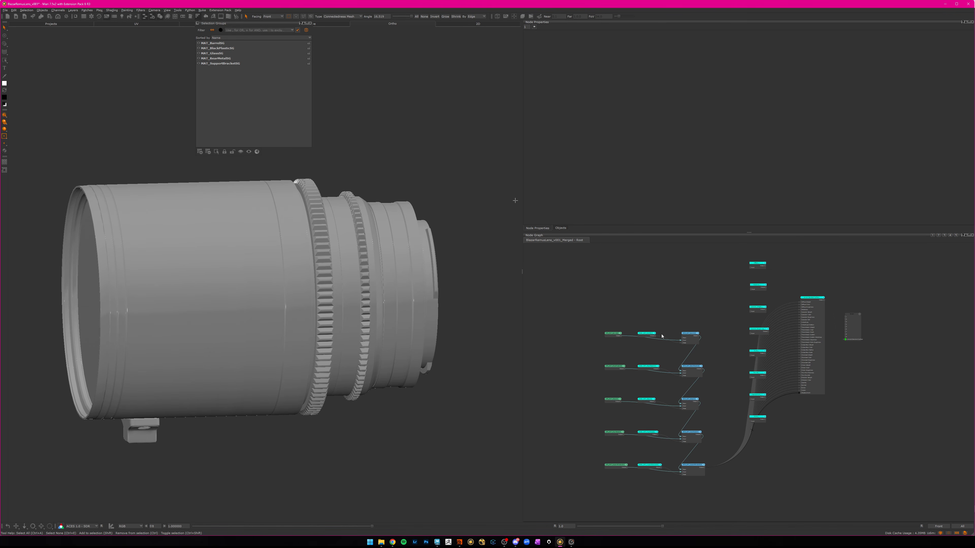
double_click(648, 334)
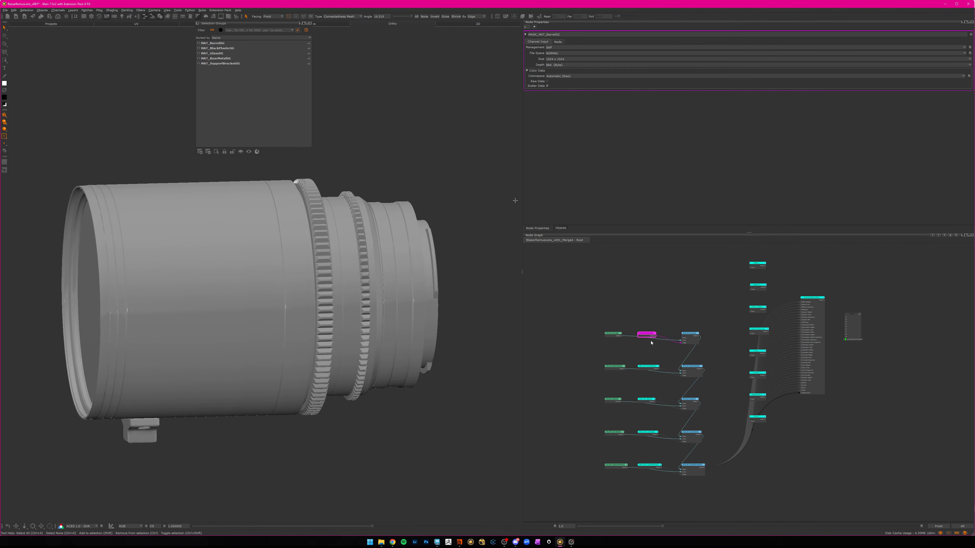
scroll(652, 343, up, 3)
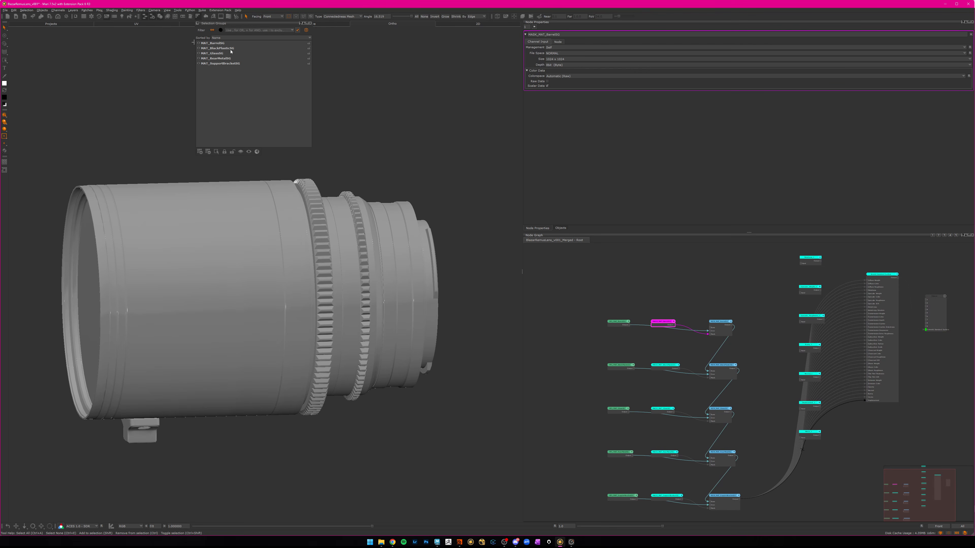
click(226, 43)
right_click(196, 286)
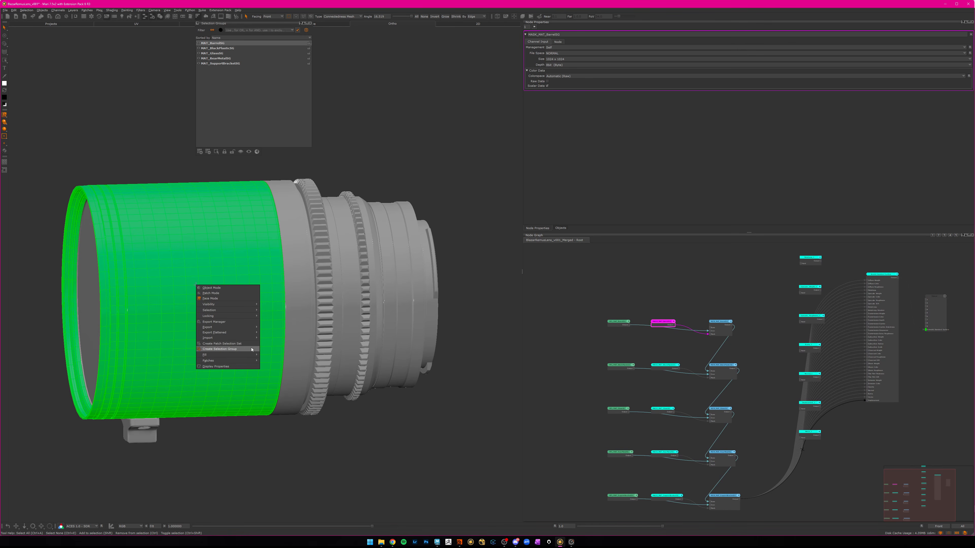
click(287, 367)
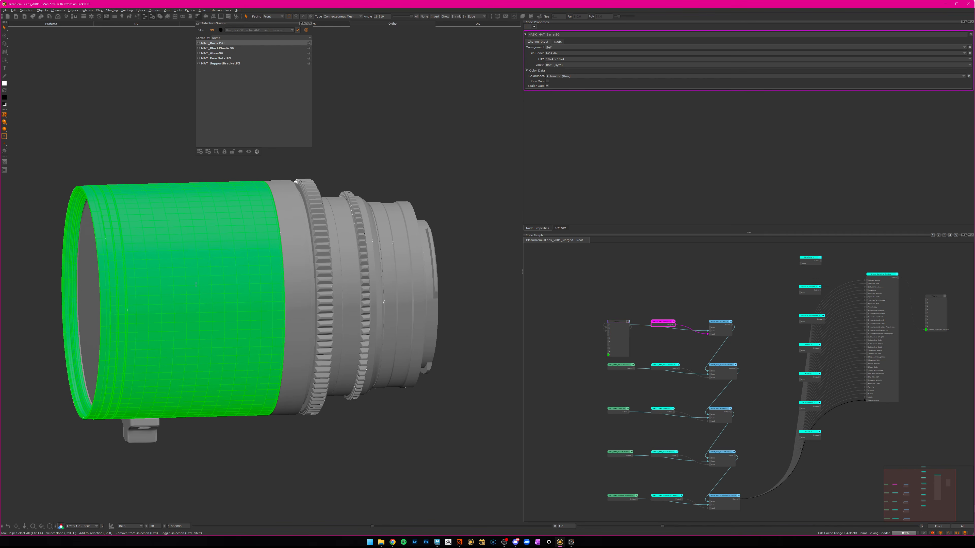
Fill the BlackPlastic selection group's faces with white in the BlackPlastic mask channel.
click(230, 47)
right_click(258, 298)
mouse_move(291, 368)
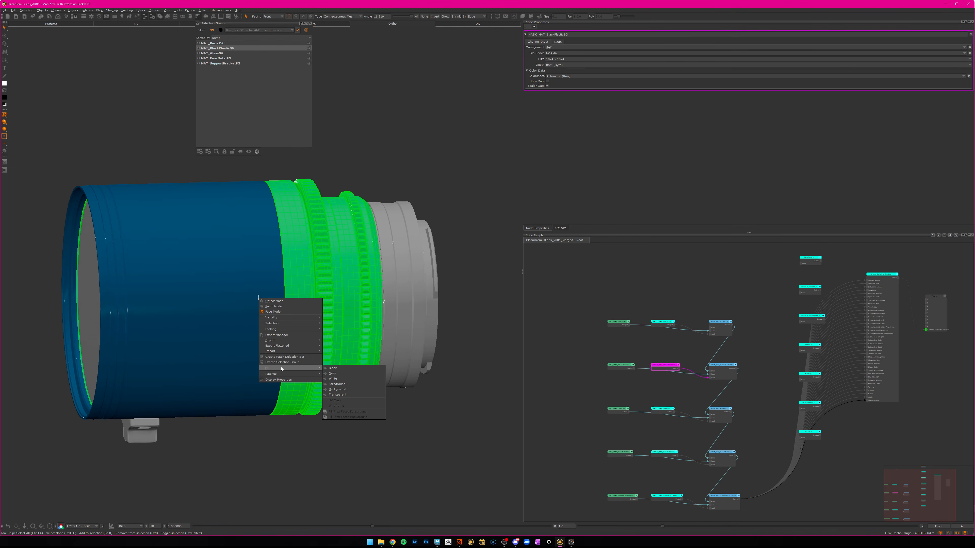
click(333, 378)
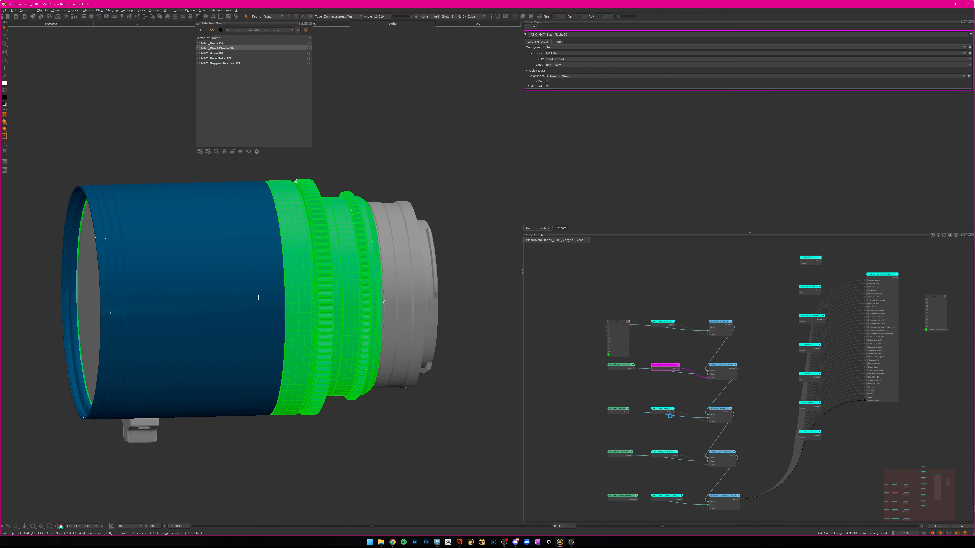
Make the Glass mask channel active and fill the Glass selection group's faces with white.
middle_drag(675, 397, 672, 369)
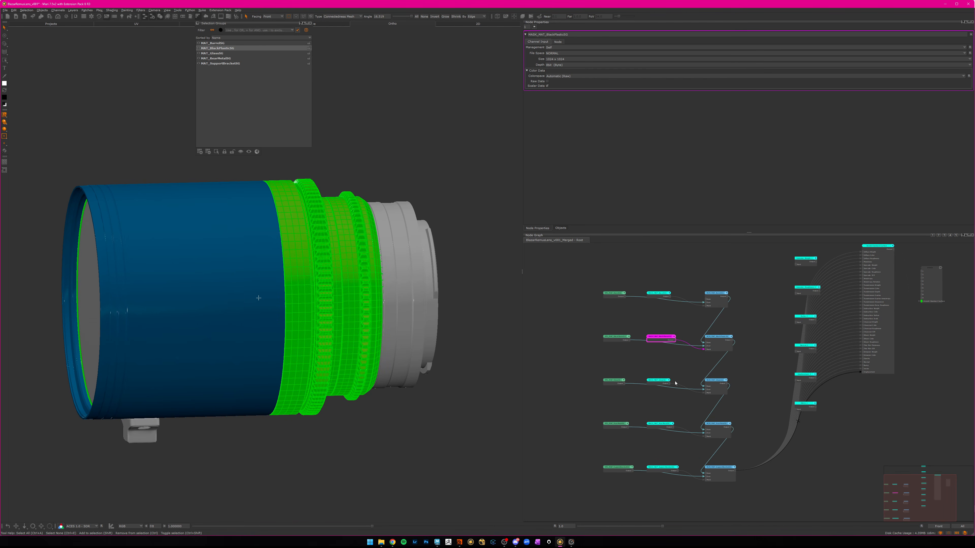
click(659, 383)
click(211, 54)
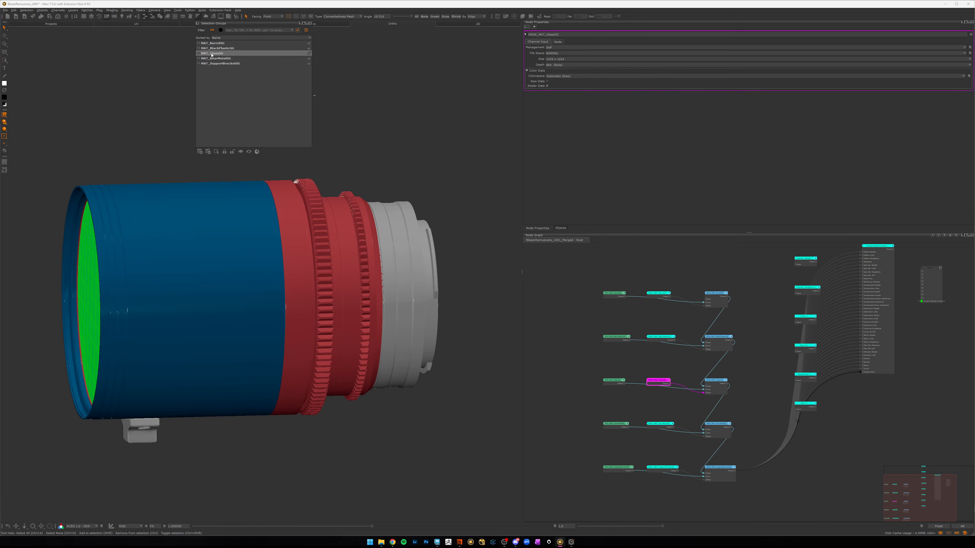
right_click(294, 300)
mouse_move(326, 370)
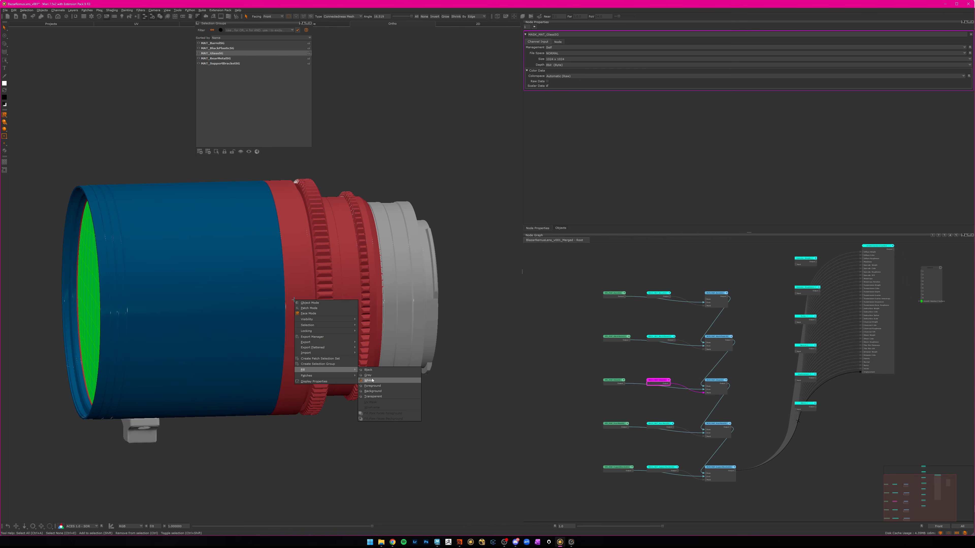
click(391, 381)
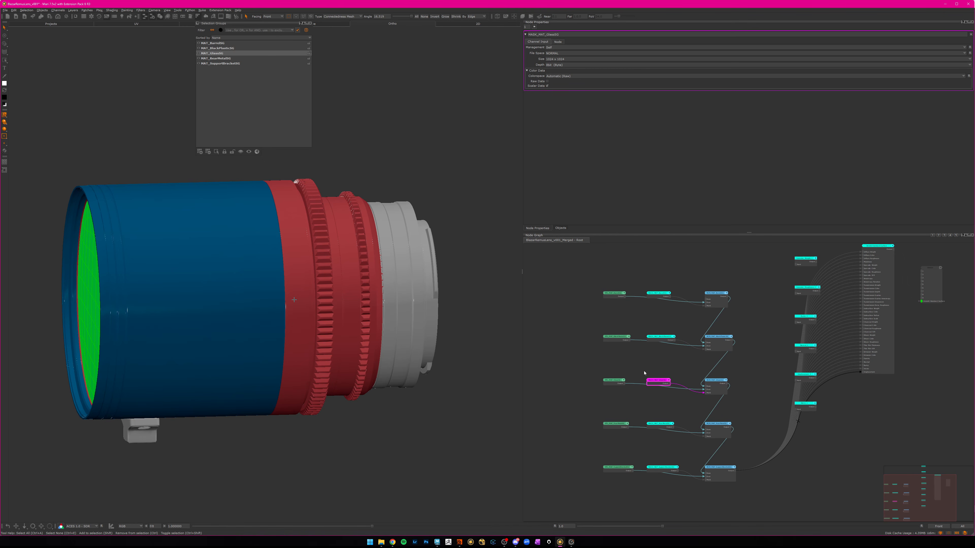
Make the RearMetal mask channel active and fill the RearMetal selection group's faces with white.
click(662, 426)
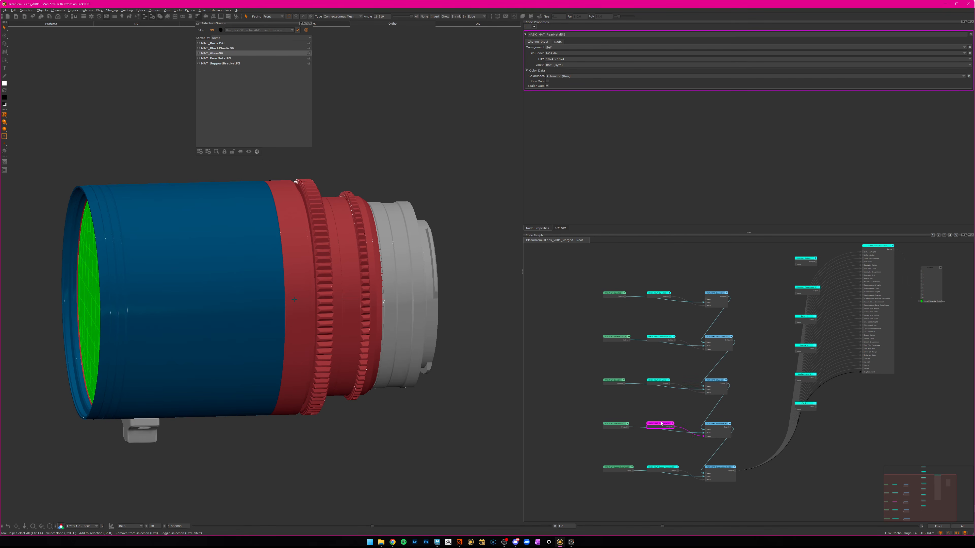
click(215, 59)
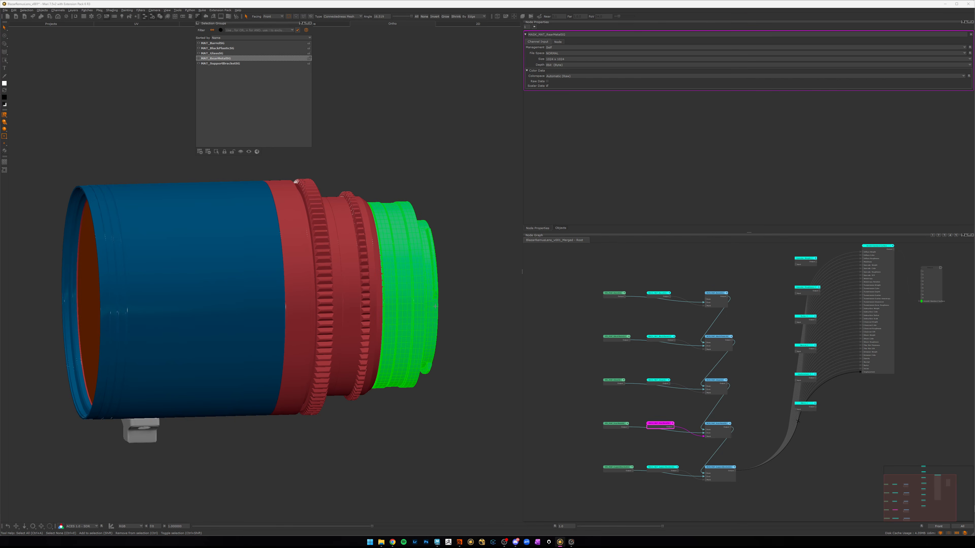
right_click(424, 301)
mouse_move(460, 370)
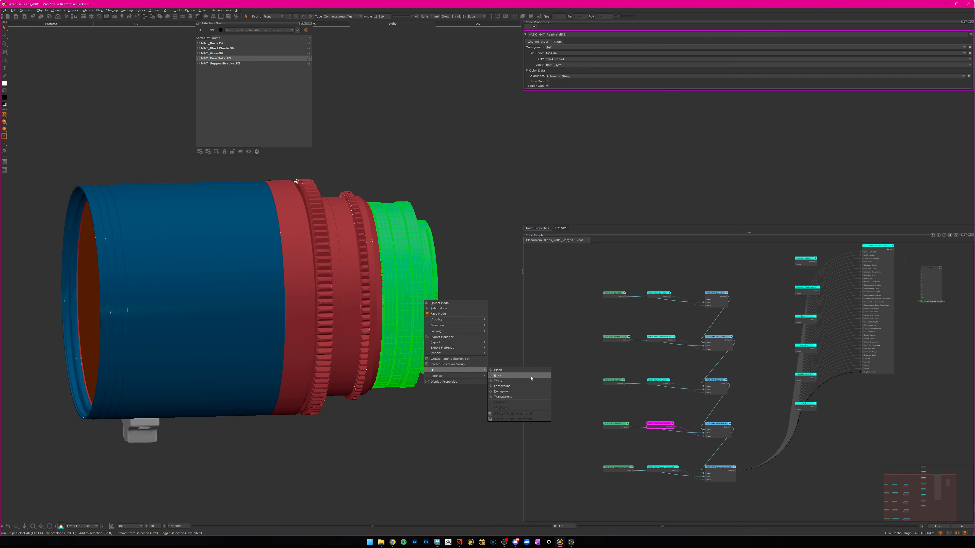
click(519, 382)
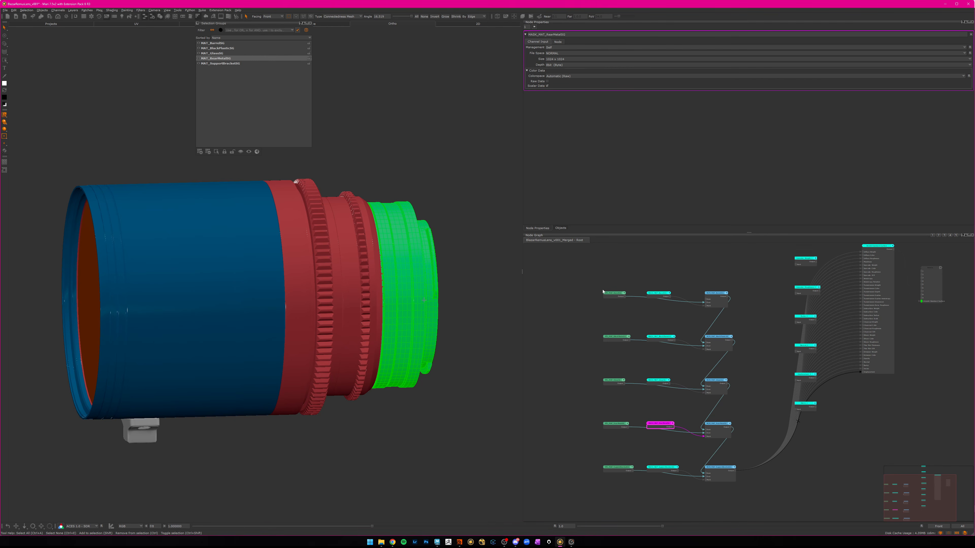
Make the SupportBracket mask channel active and fill the SupportBracket selection group's faces with white.
click(662, 468)
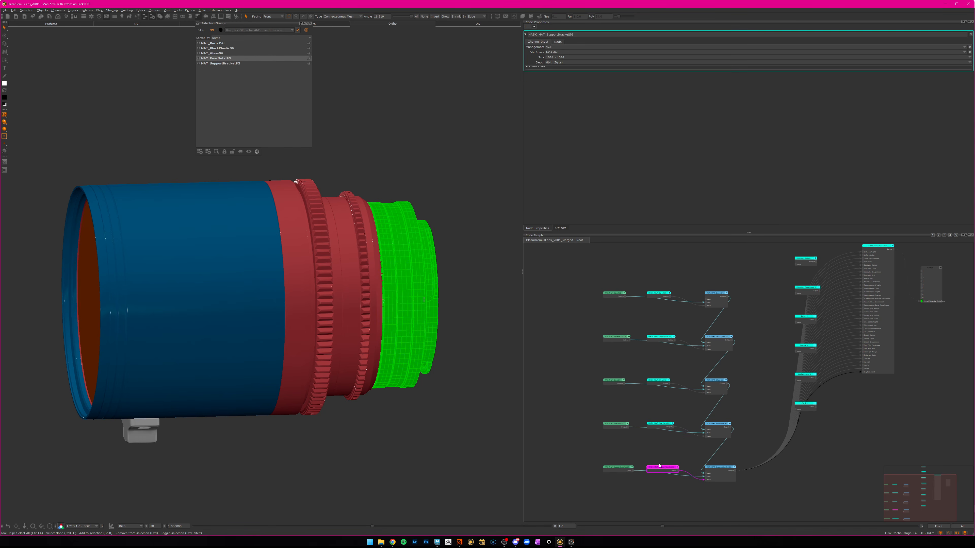
click(230, 64)
right_click(407, 255)
mouse_move(460, 327)
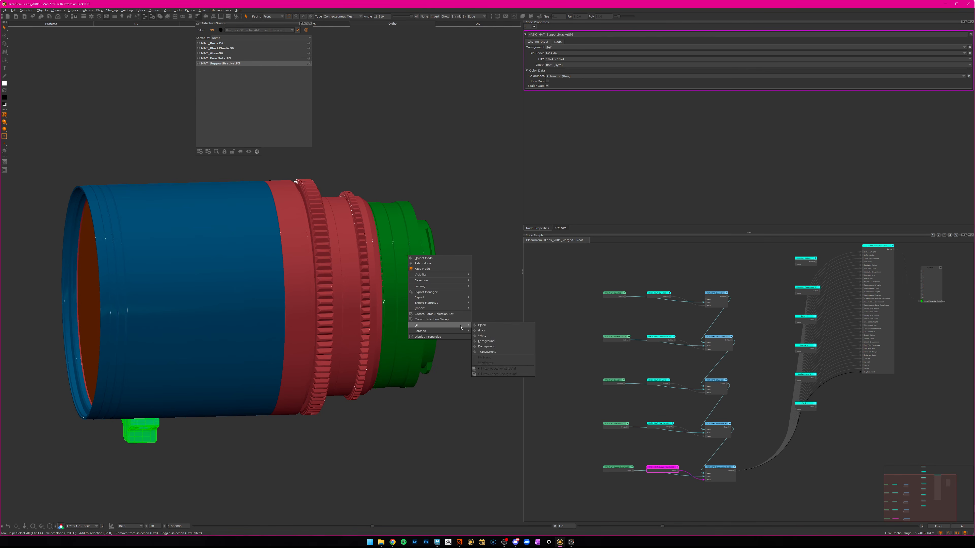
click(492, 337)
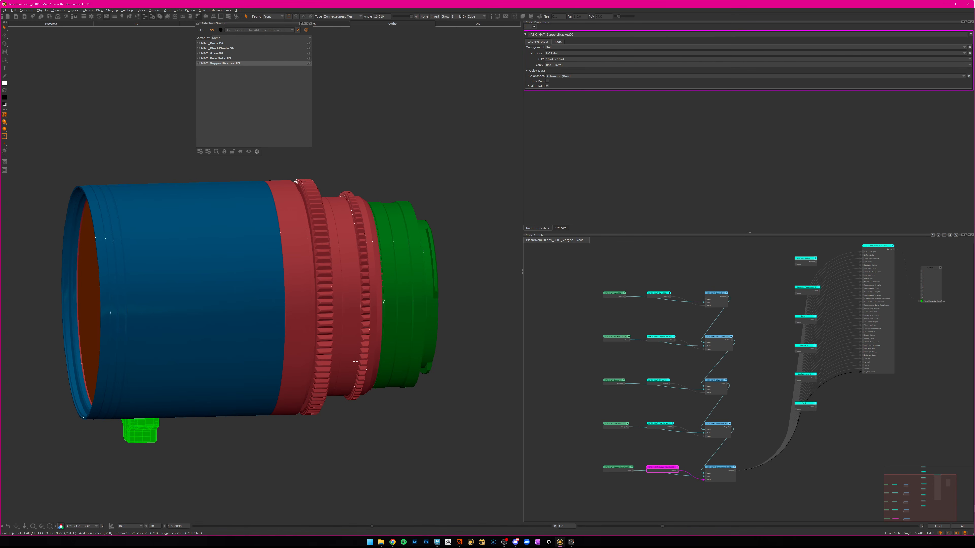
Close the selection groups palette and look over the masked material node chain feeding the shader.
scroll(271, 170, down, 4)
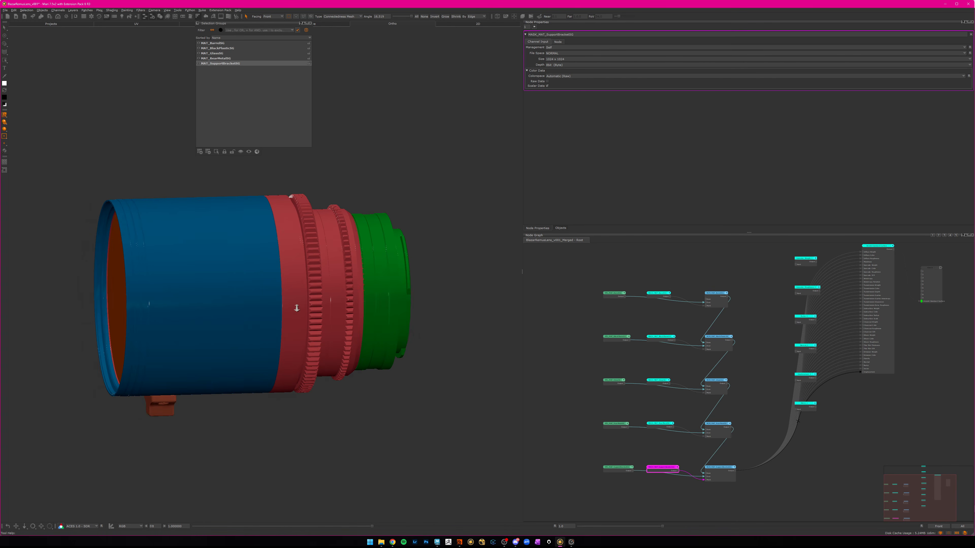
click(310, 23)
alt+drag(264, 298, 192, 306)
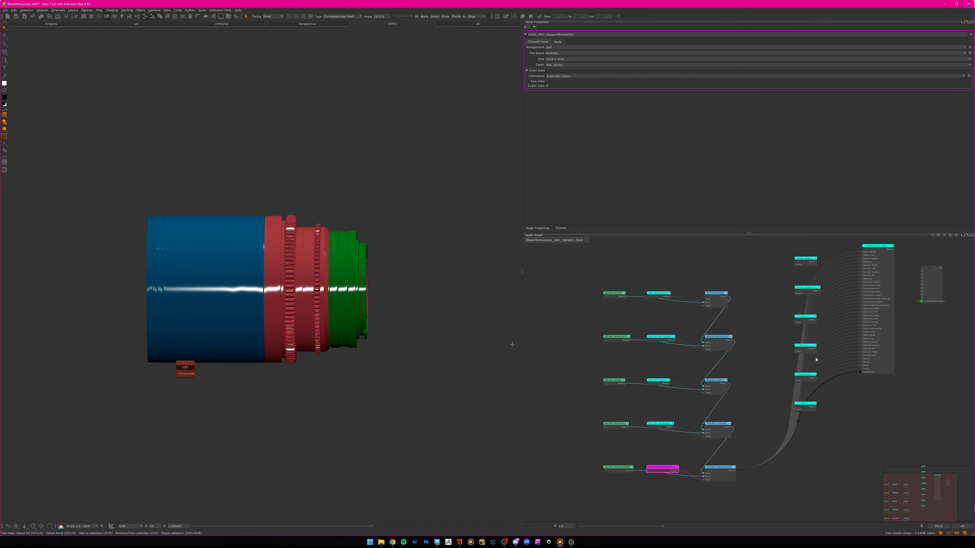
scroll(815, 358, up, 3)
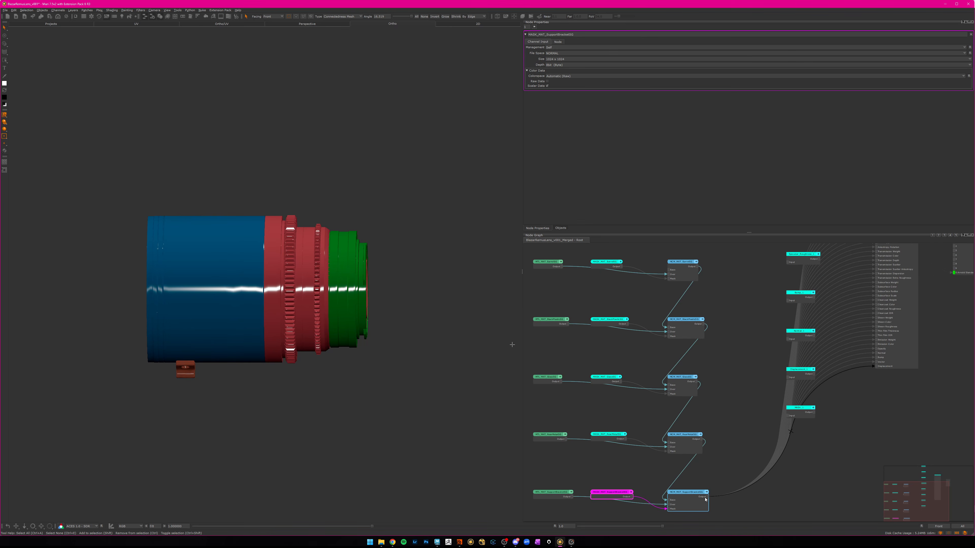
scroll(803, 357, down, 2)
middle_drag(827, 341, 822, 413)
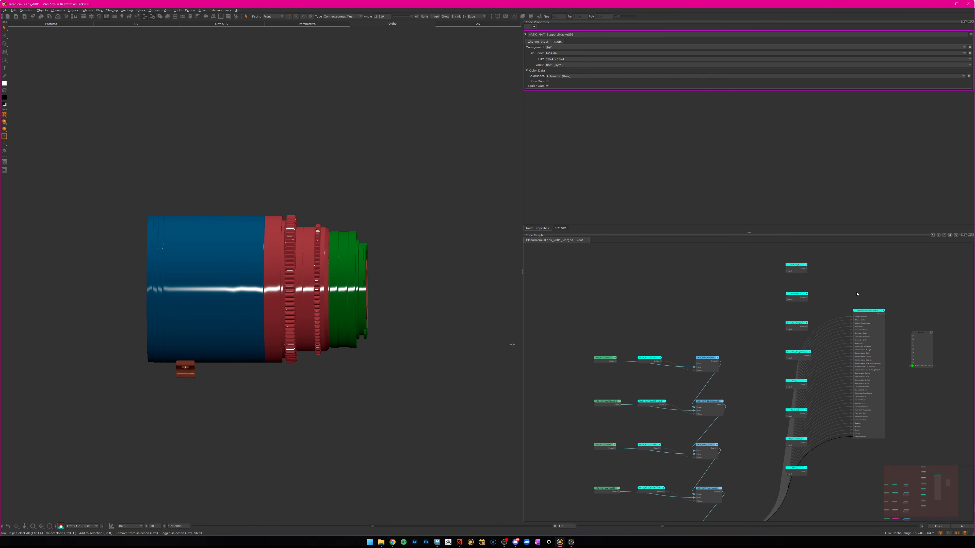
Examine the lens's masked material colours from the side and close up on the front barrel.
alt+drag(248, 318, 305, 262)
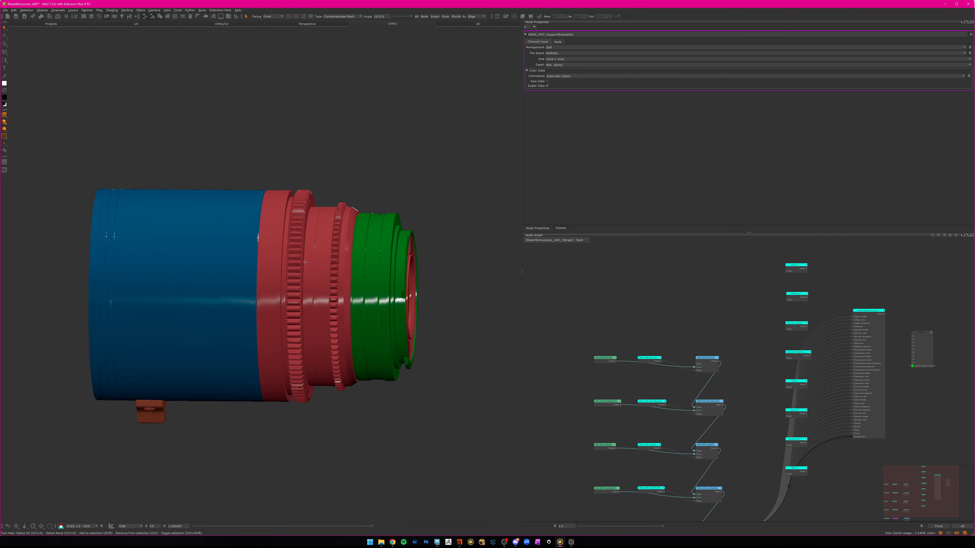
alt+drag(295, 302, 280, 285)
alt+right_drag(280, 284, 286, 287)
alt+drag(285, 287, 306, 287)
alt+middle_drag(306, 287, 300, 266)
alt+drag(300, 266, 297, 268)
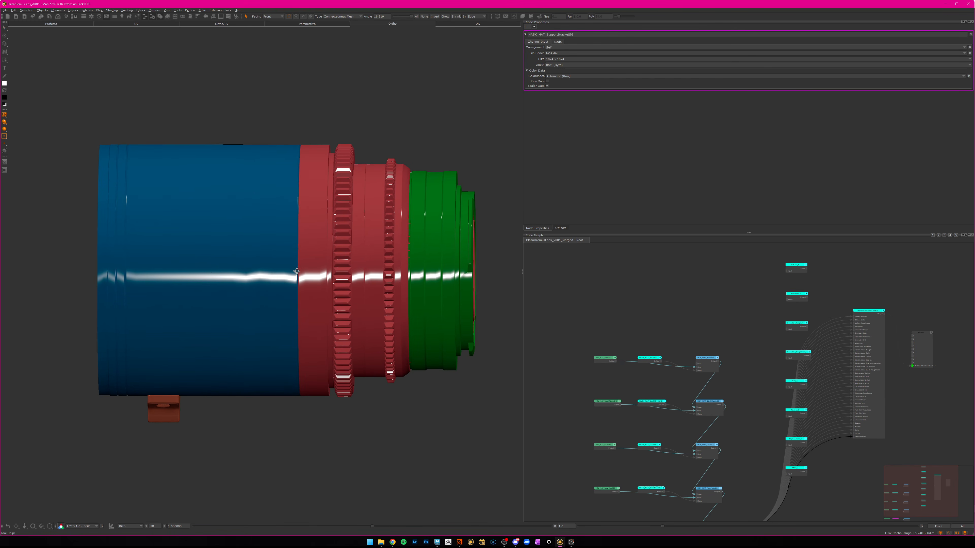
alt+middle_drag(205, 266, 294, 278)
alt+right_drag(234, 270, 270, 264)
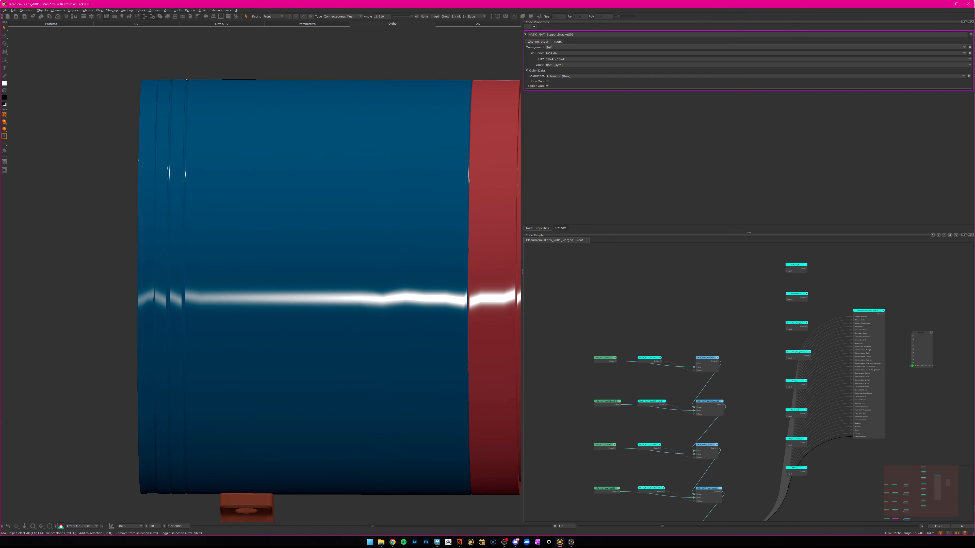
alt+right_drag(228, 290, 193, 156)
alt+middle_drag(193, 155, 137, 133)
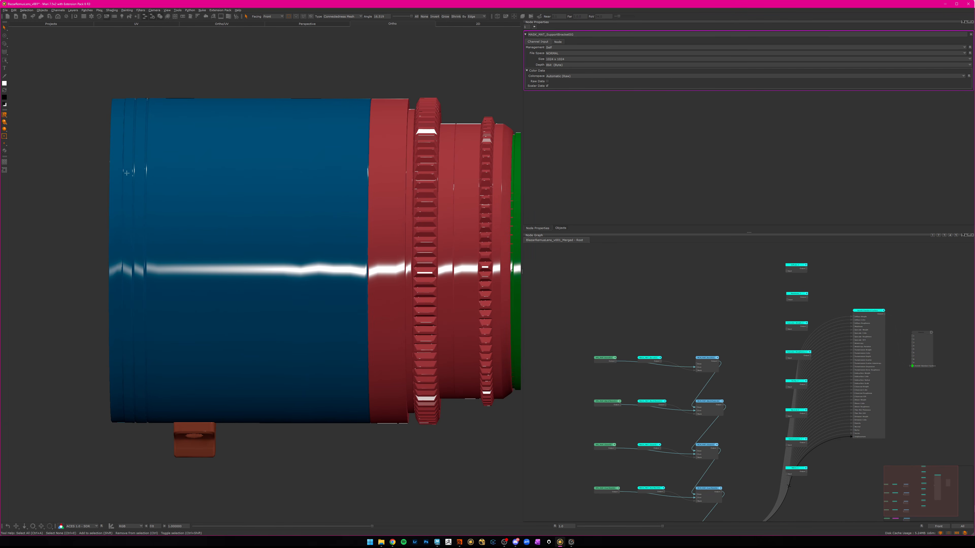
Switch to Maya to view the source lens model from several angles, and return to Mari.
click(437, 541)
alt+drag(435, 274, 351, 299)
click(414, 456)
scroll(345, 281, up, 1)
alt+drag(279, 287, 446, 259)
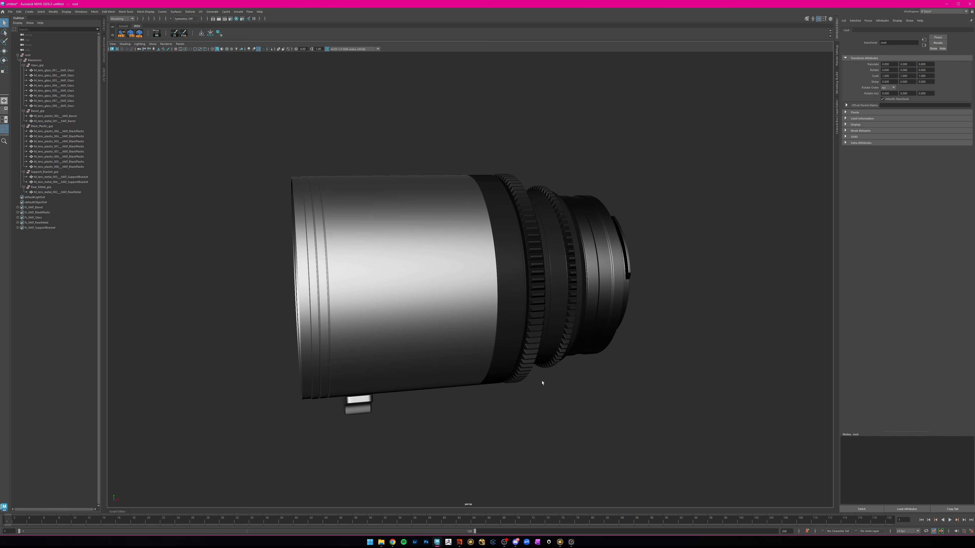
click(560, 542)
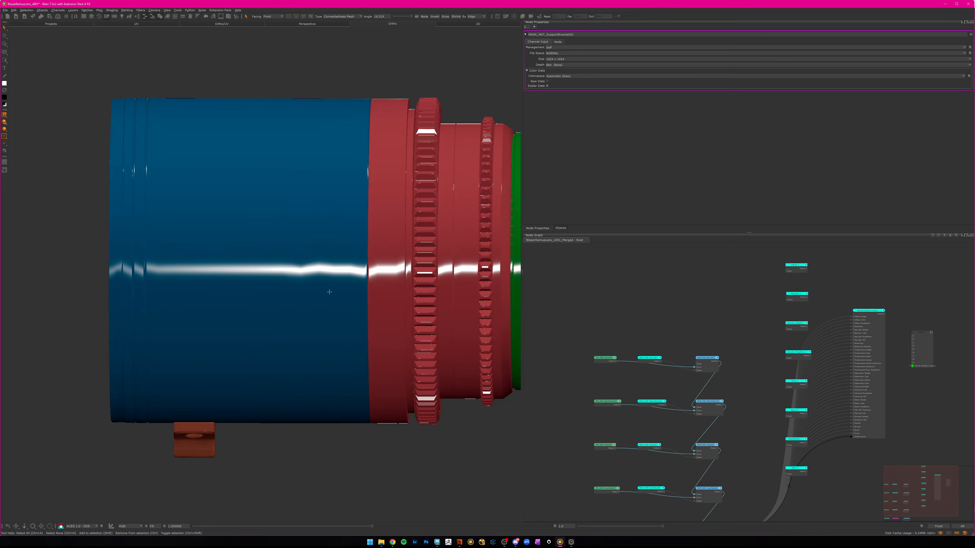
Inspect the rear of the coloured lens and the complete node graph layout.
scroll(305, 288, down, 2)
alt+drag(305, 288, 563, 344)
middle_drag(670, 384, 752, 344)
scroll(711, 344, up, 1)
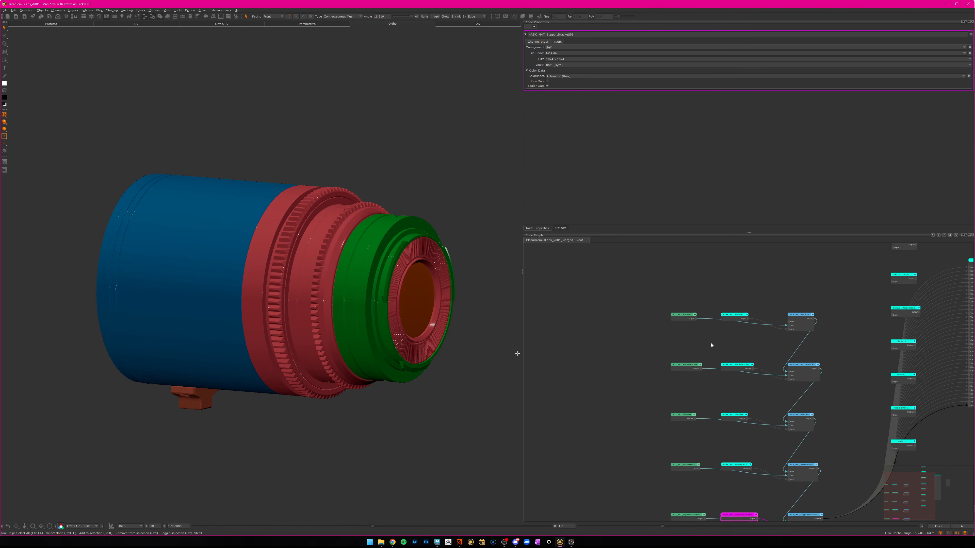
click(711, 343)
scroll(703, 348, down, 3)
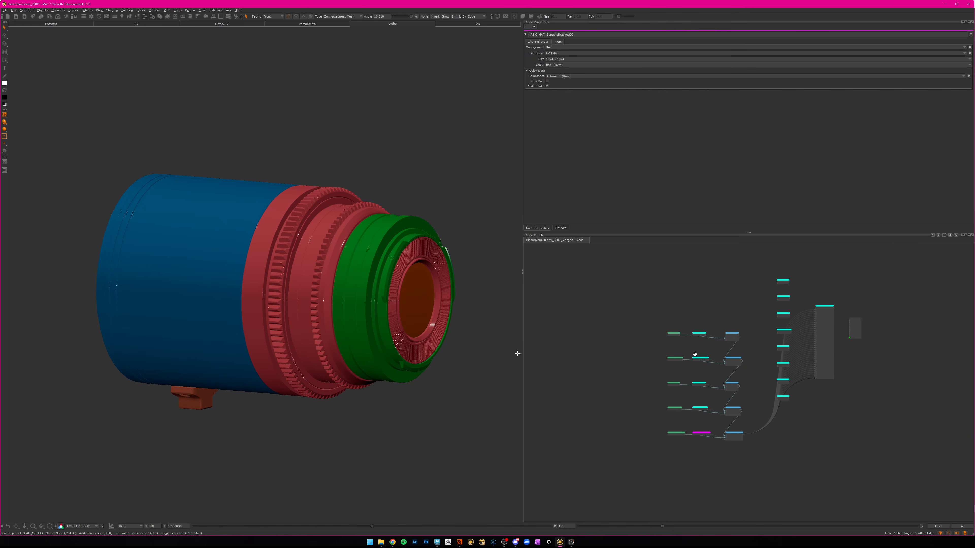
alt+drag(515, 346, 414, 322)
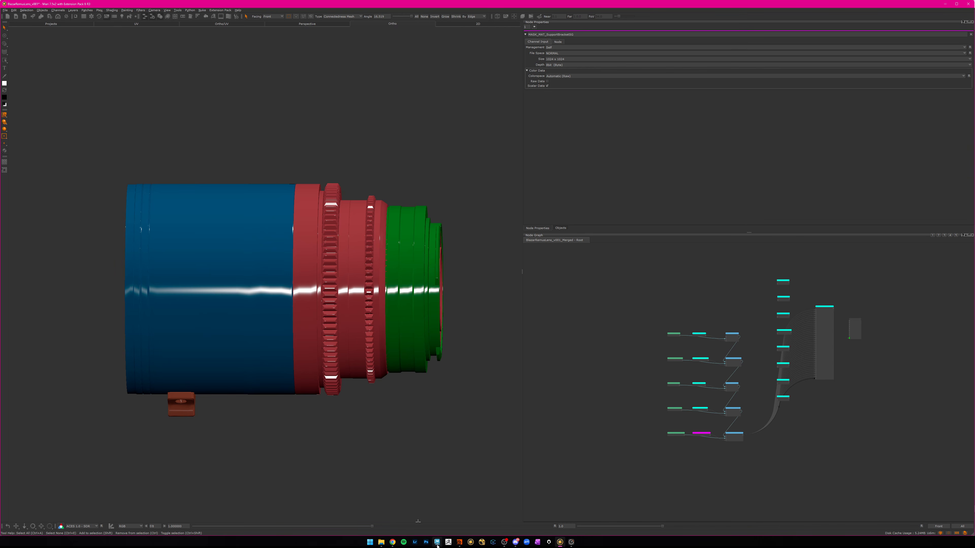
Switch to Maya and export the selected root group as USD to BlazarLens_v001.usd.
click(437, 543)
click(28, 54)
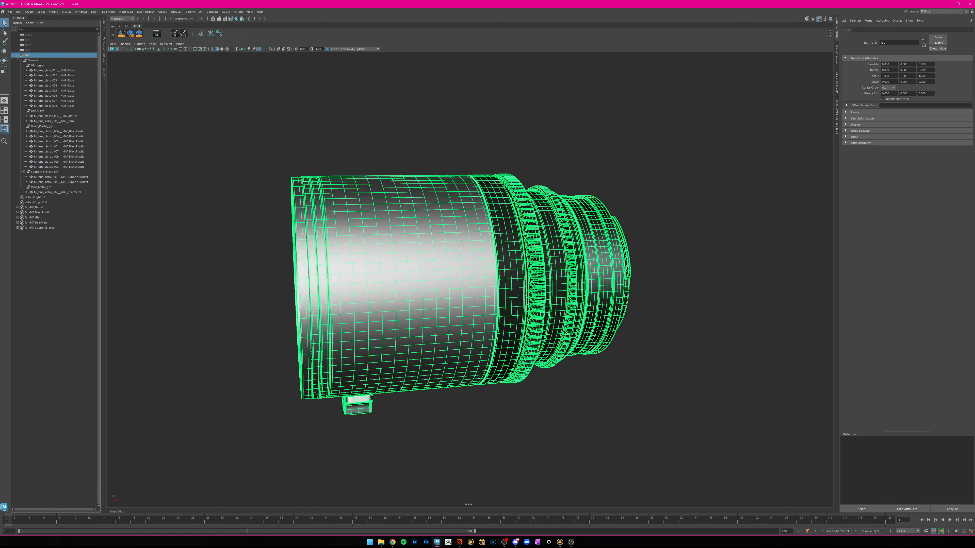
click(10, 12)
click(175, 33)
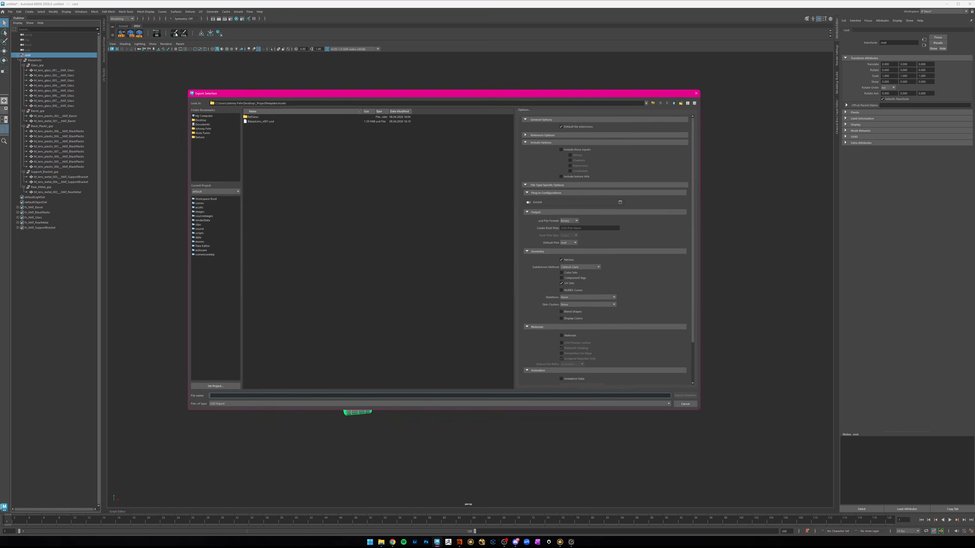
click(256, 120)
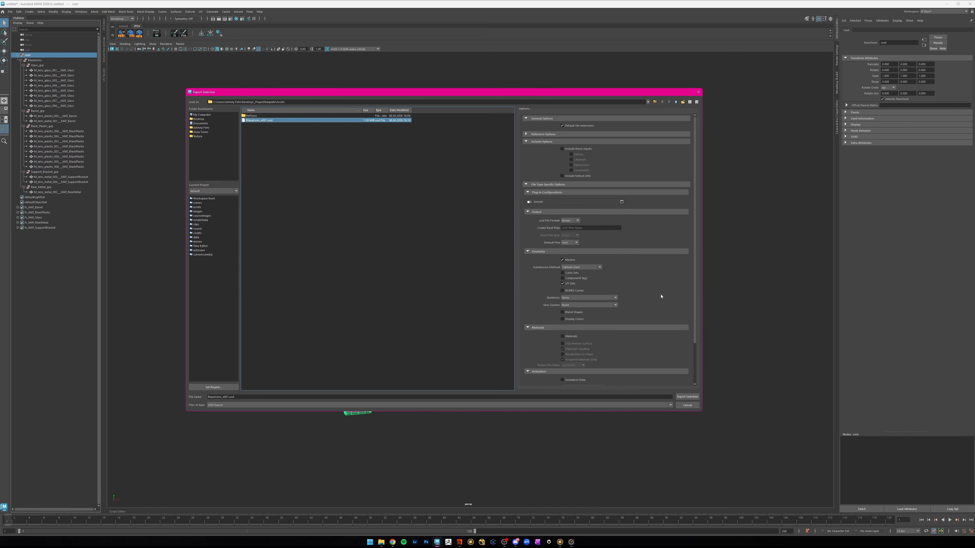
scroll(661, 296, down, 2)
scroll(535, 242, up, 1)
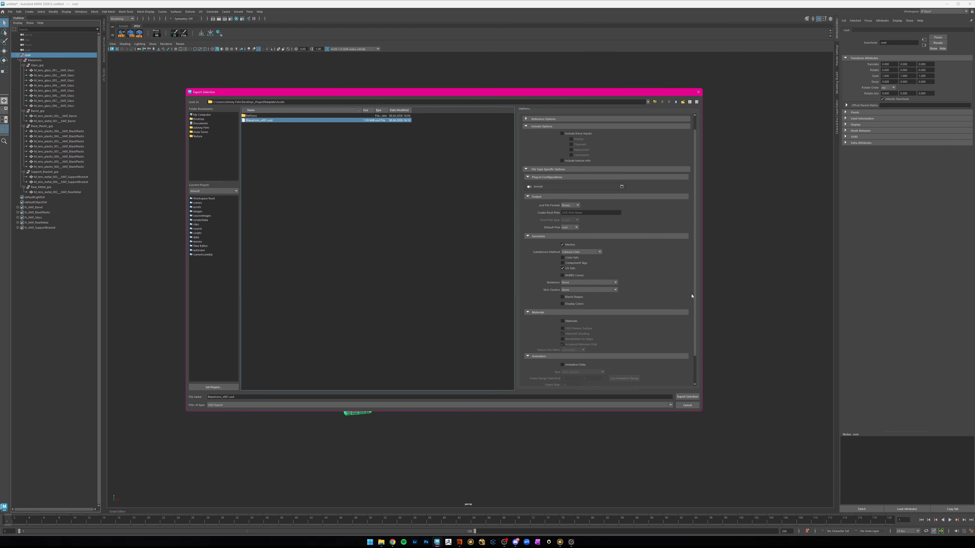
scroll(692, 296, up, 2)
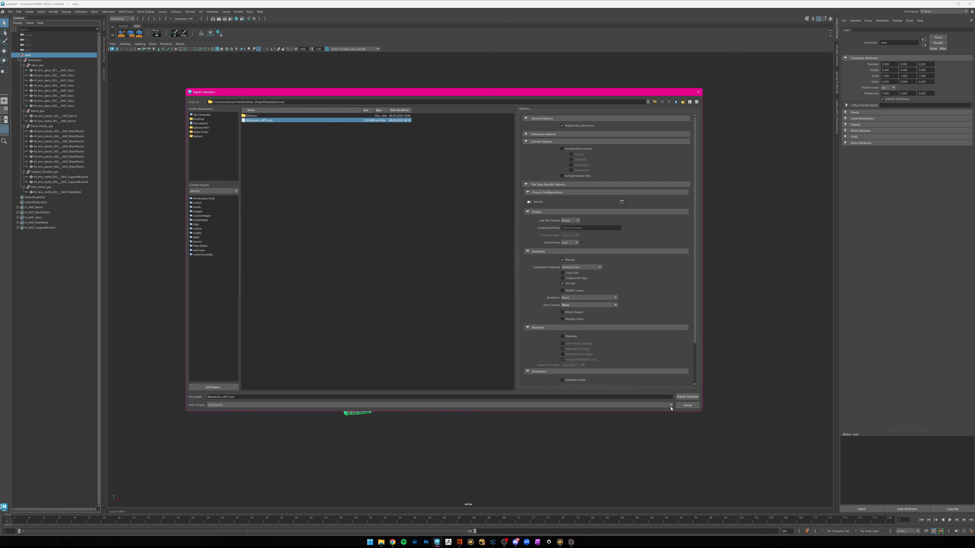
click(686, 396)
Switch to Houdini and examine the stage network from asset import to the Full, Mid and Close camera branches.
mouse_move(460, 542)
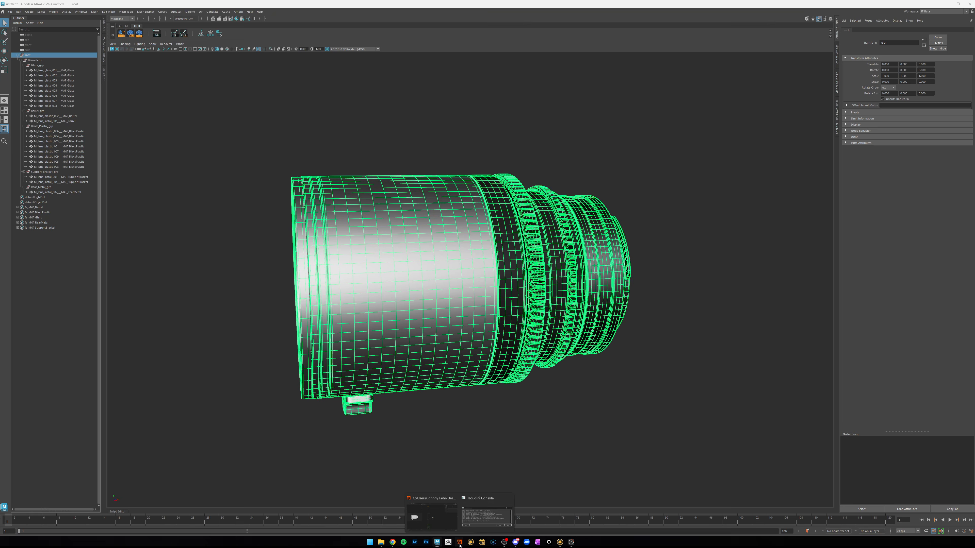
click(441, 517)
scroll(611, 288, down, 5)
middle_drag(596, 318, 644, 296)
scroll(645, 302, up, 2)
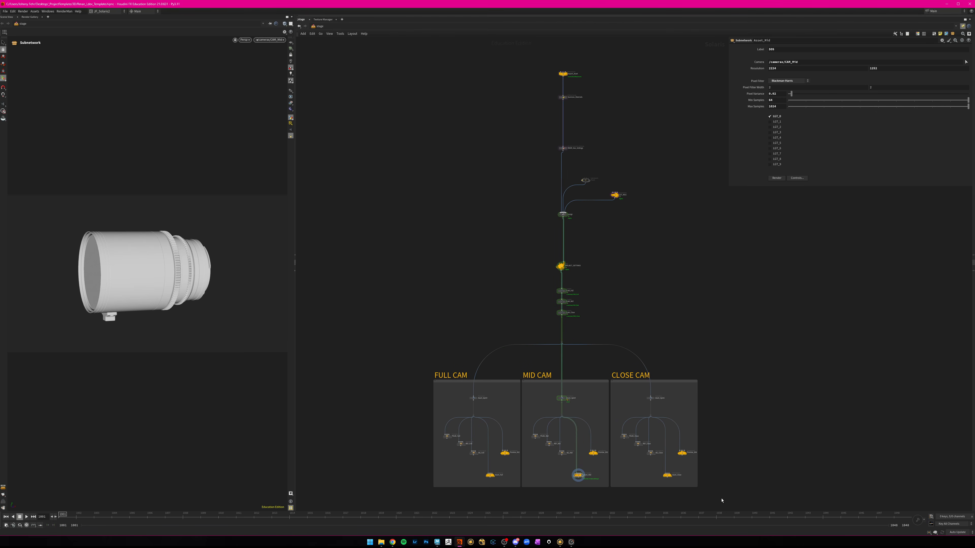
drag(721, 500, 391, 55)
scroll(538, 94, up, 2)
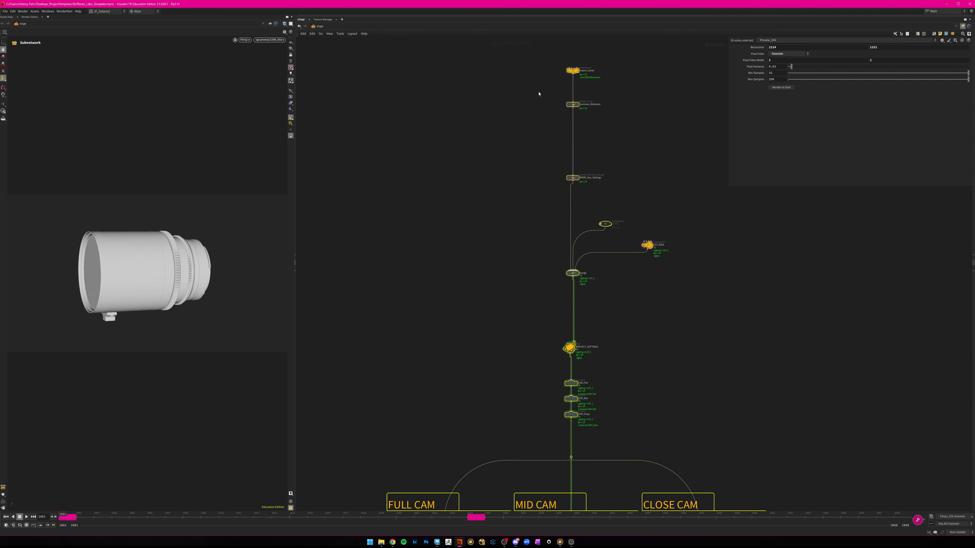
click(573, 104)
scroll(653, 196, down, 3)
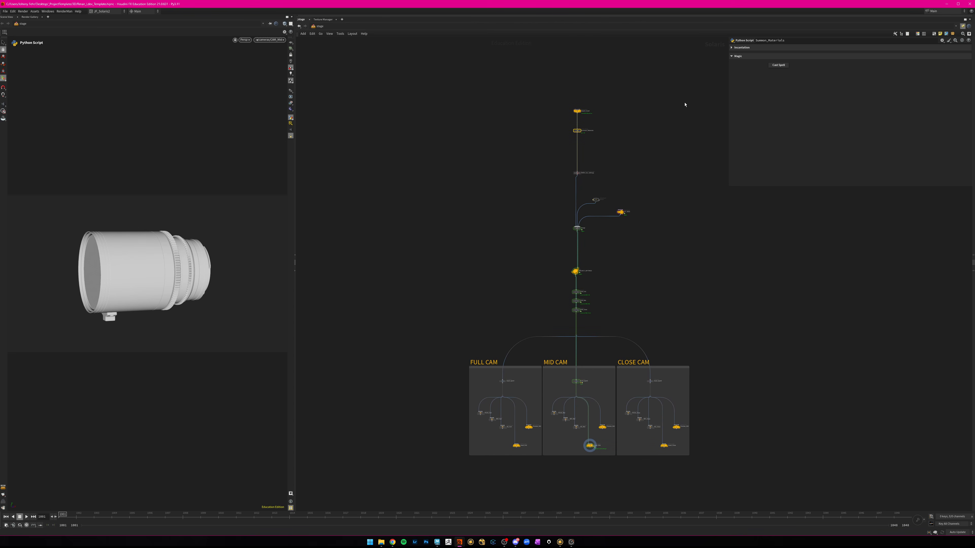
drag(707, 82, 438, 476)
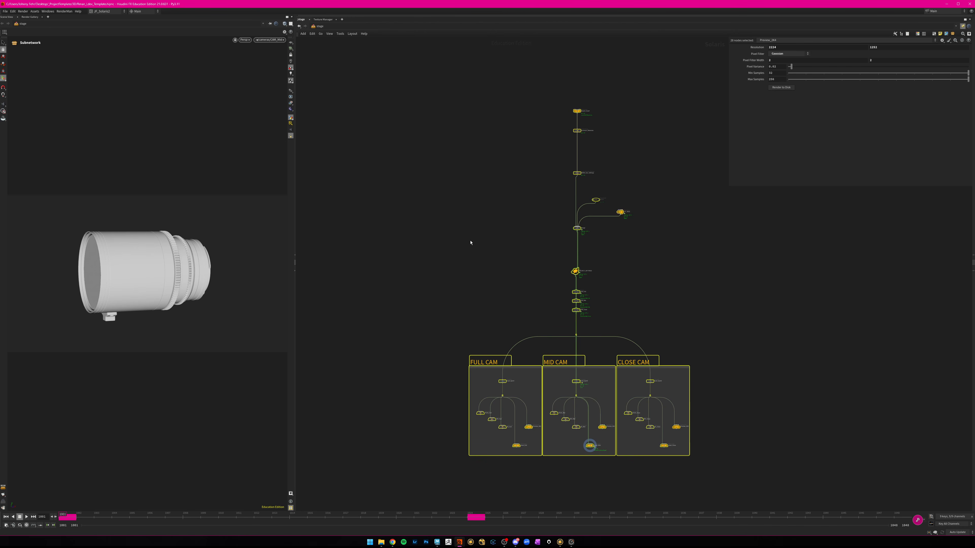
mouse_move(505, 277)
middle_down()
mouse_move(477, 274)
mouse_move(507, 278)
middle_up()
scroll(507, 278, up, 2)
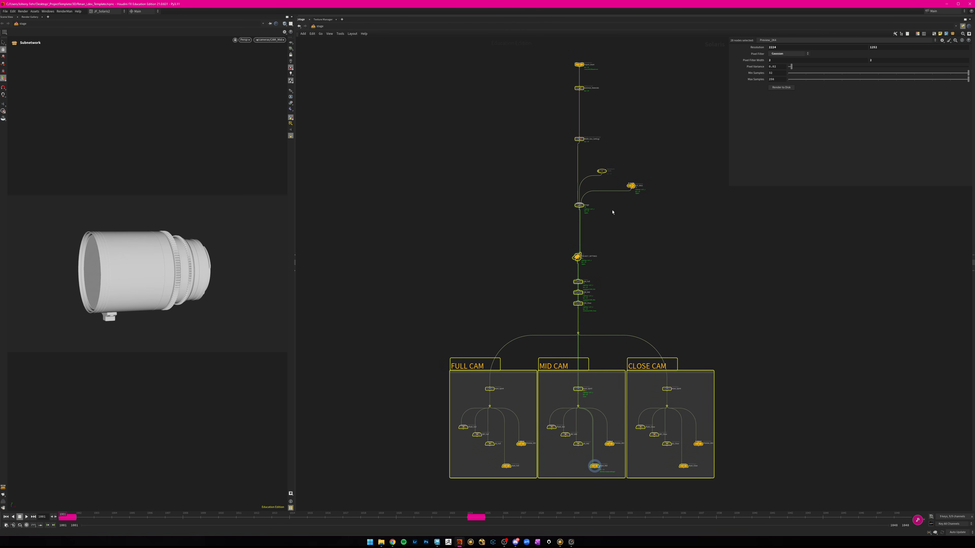
click(469, 263)
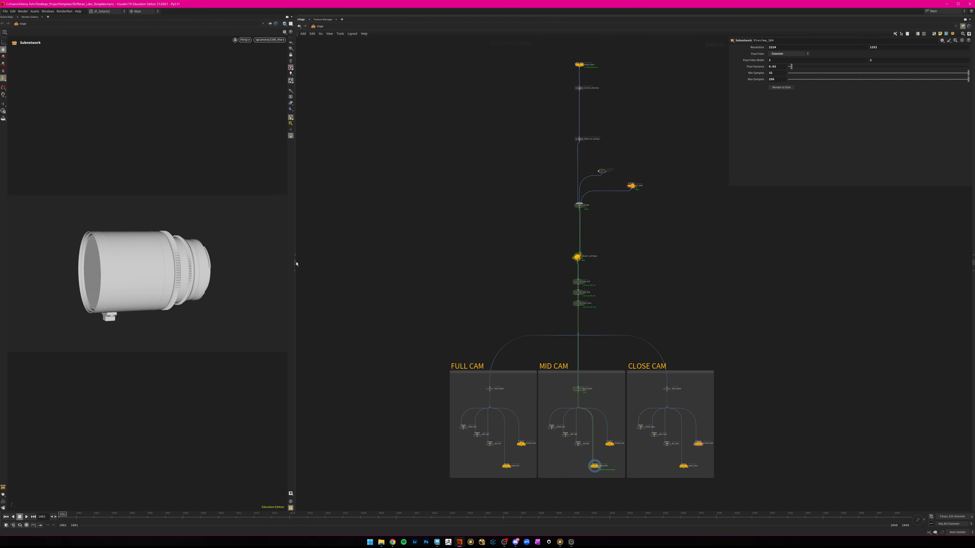
Widen the viewport pane and select the Import_Asset node to show its file and transform settings.
drag(295, 264, 454, 265)
scroll(544, 275, up, 10)
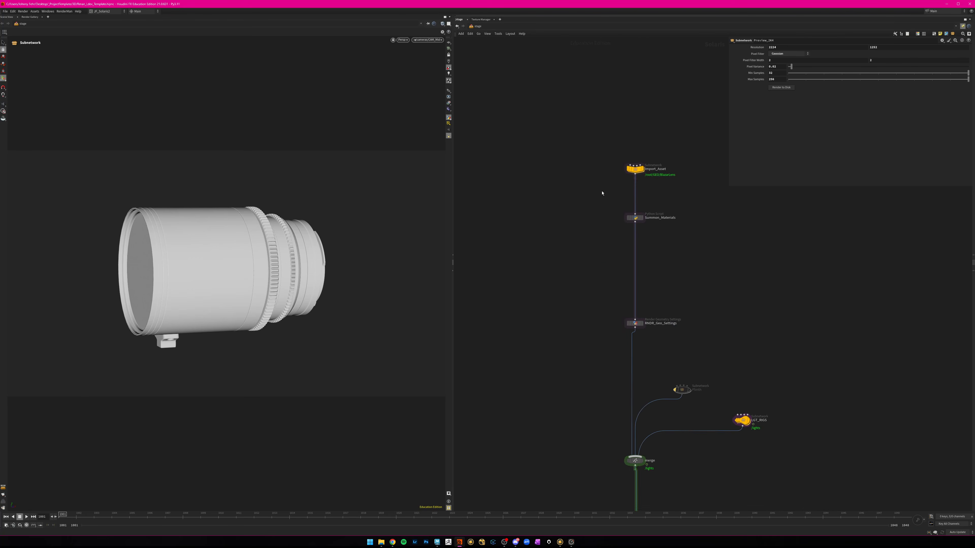
scroll(544, 274, up, 1)
drag(541, 275, 619, 216)
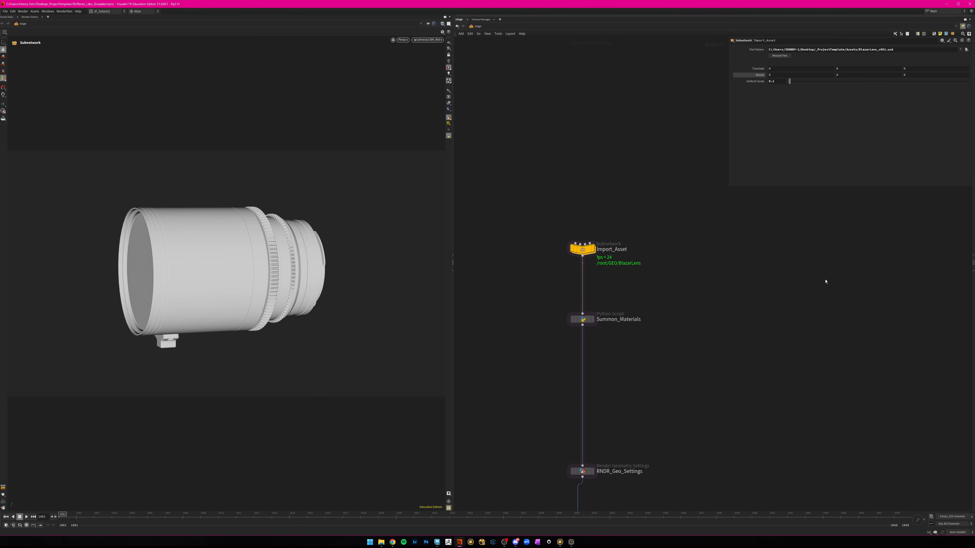
scroll(750, 342, up, 3)
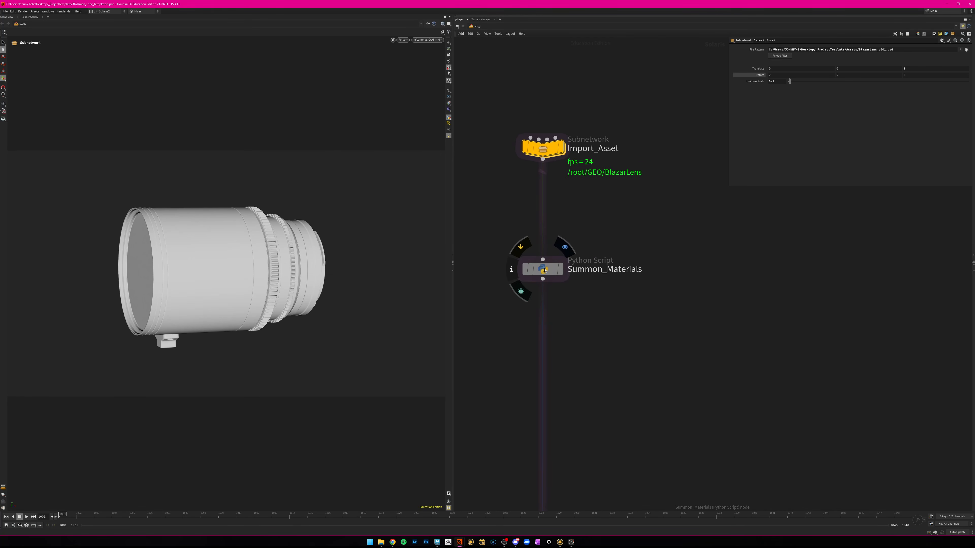
Run the Summon_Materials script to generate the material library and assignments, and wire assign_materials into RNDR_Geo_Settings.
click(544, 270)
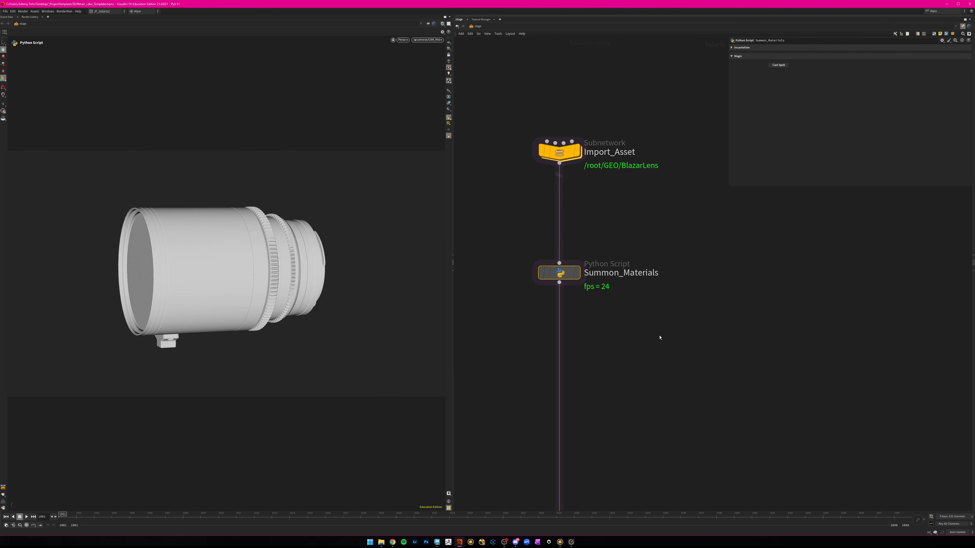
middle_drag(650, 349, 670, 342)
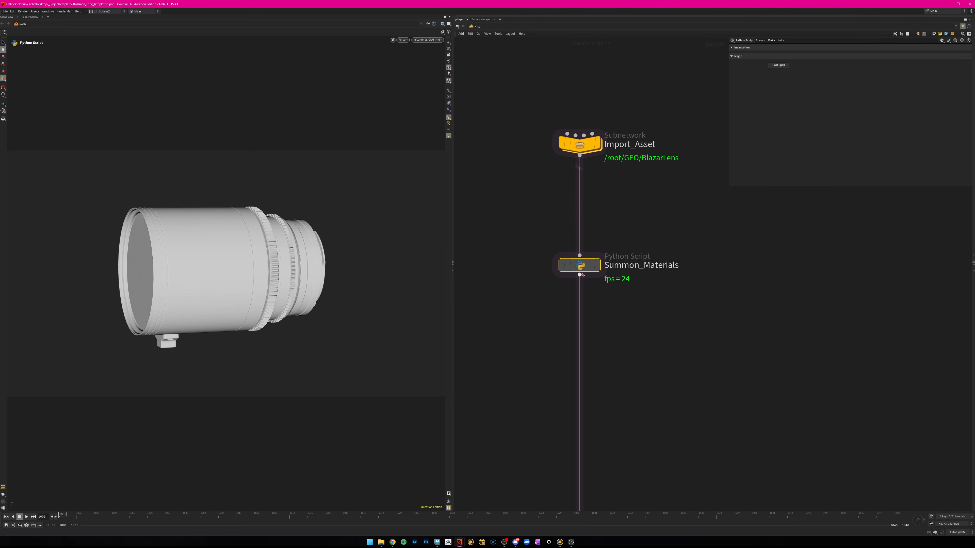
middle_drag(636, 386, 634, 356)
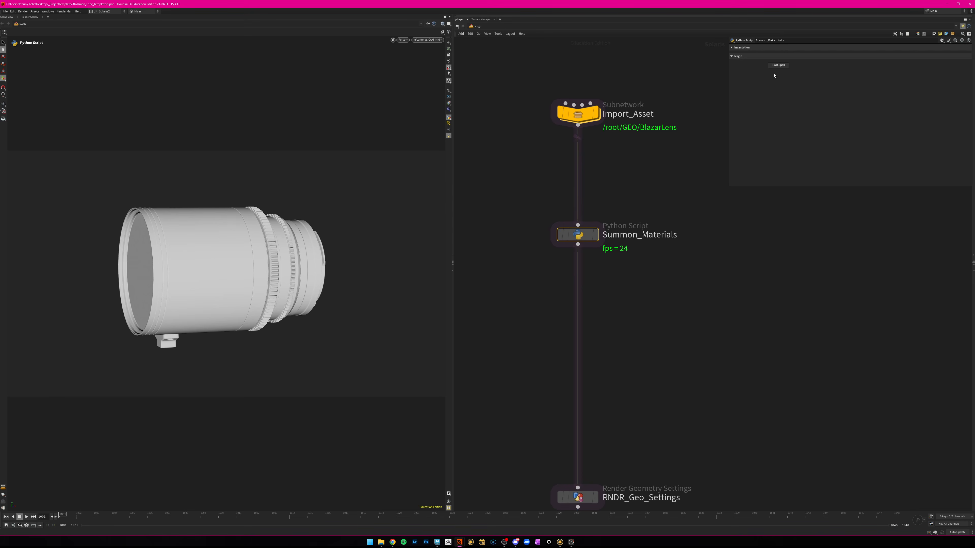
click(780, 67)
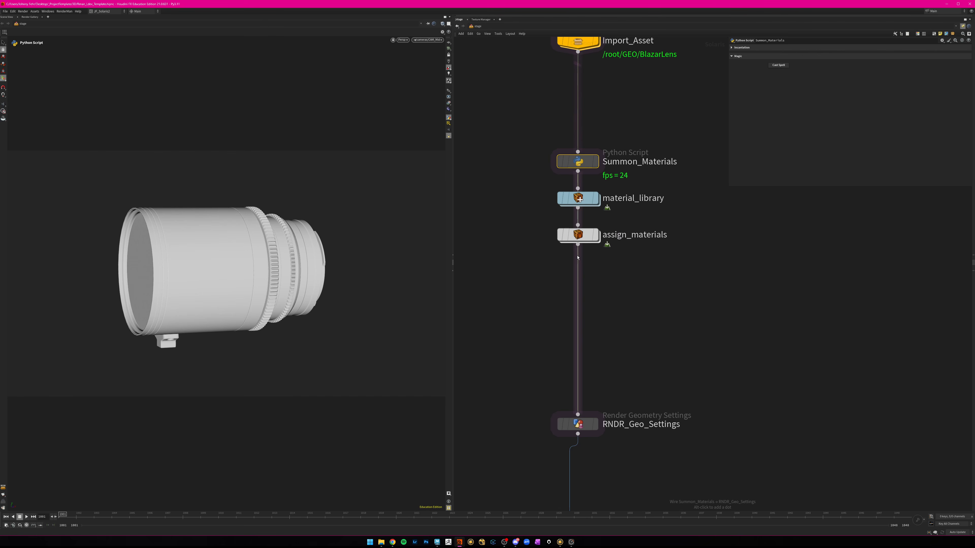
drag(577, 245, 603, 257)
middle_drag(521, 279, 516, 333)
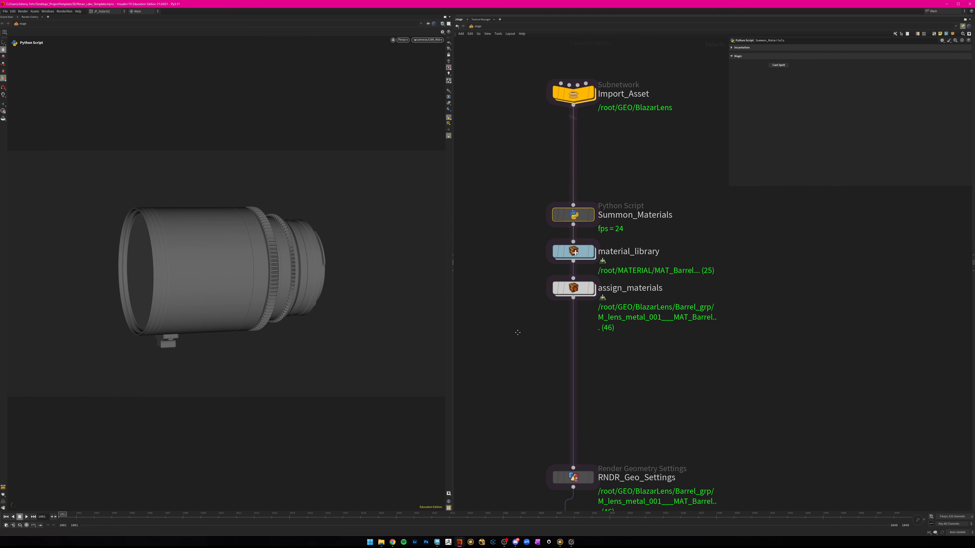
Enter the material_library network and select all of its material nodes.
double_click(577, 255)
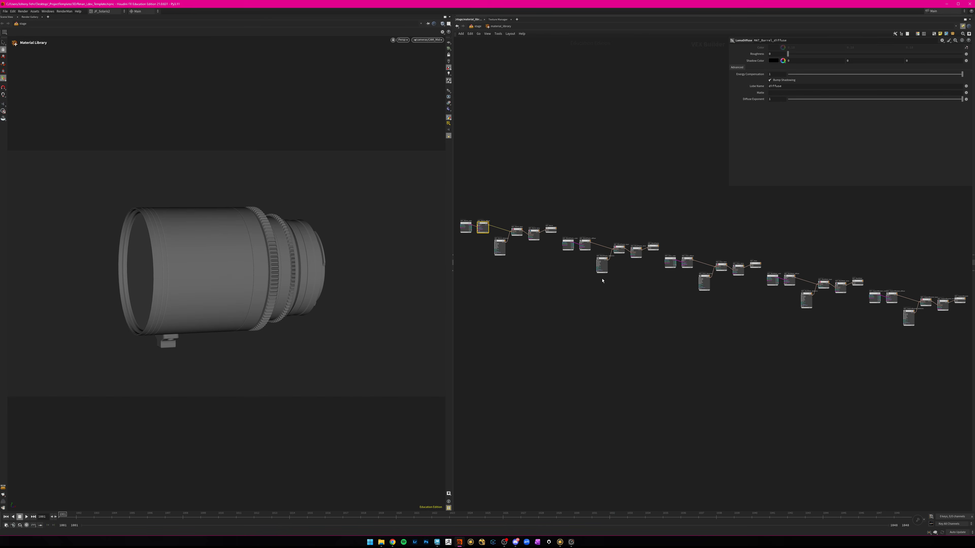
scroll(600, 271, down, 4)
drag(889, 400, 495, 232)
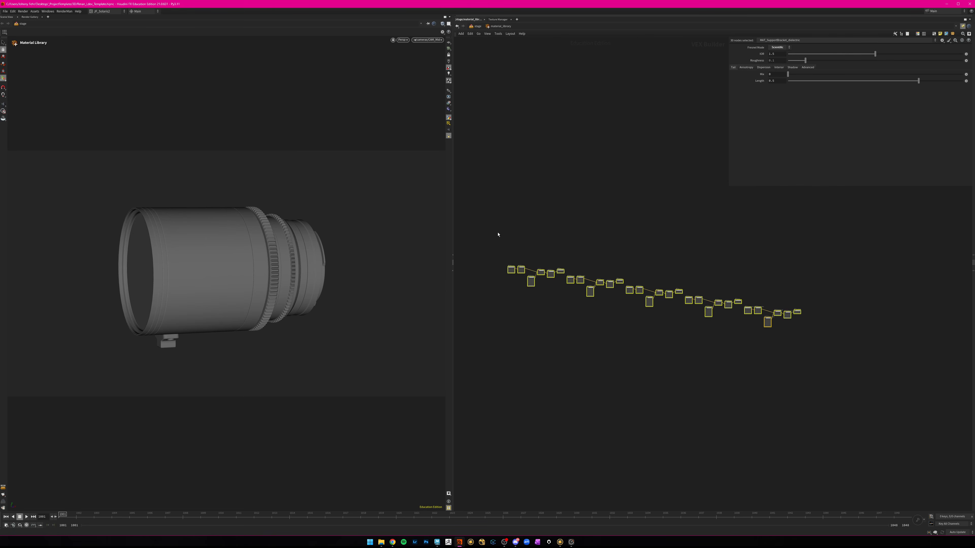
Lay out the selected material nodes automatically into a separate tidy row for each material.
key(l)
middle_drag(664, 344, 611, 350)
scroll(611, 351, up, 4)
drag(581, 94, 677, 350)
scroll(678, 348, up, 4)
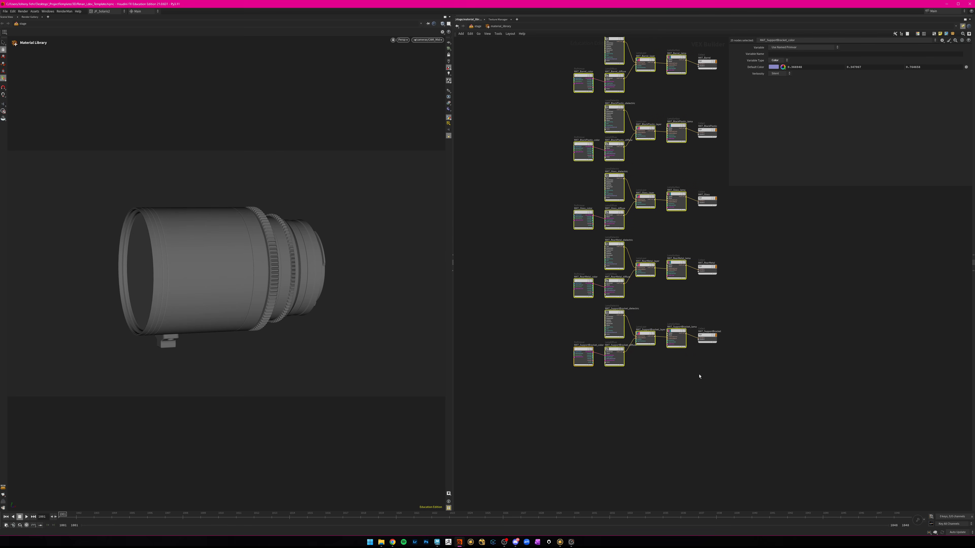
key(h)
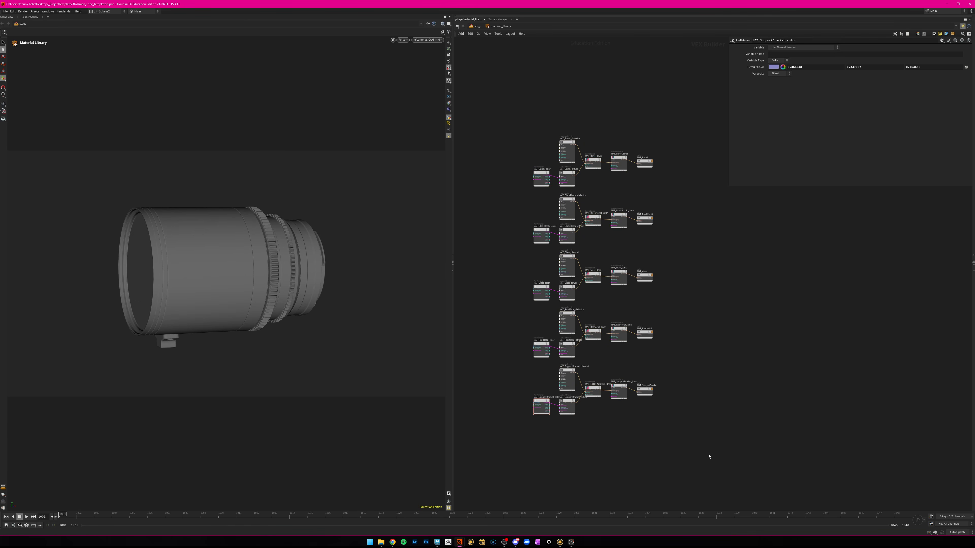
Spread the material networks apart, moving the material output nodes farther right and the color nodes farther left of their shaders.
drag(715, 464, 711, 161)
key(h)
drag(509, 159, 549, 479)
middle_drag(539, 426, 658, 398)
drag(659, 398, 545, 403)
middle_drag(662, 456, 609, 453)
scroll(610, 453, up, 2)
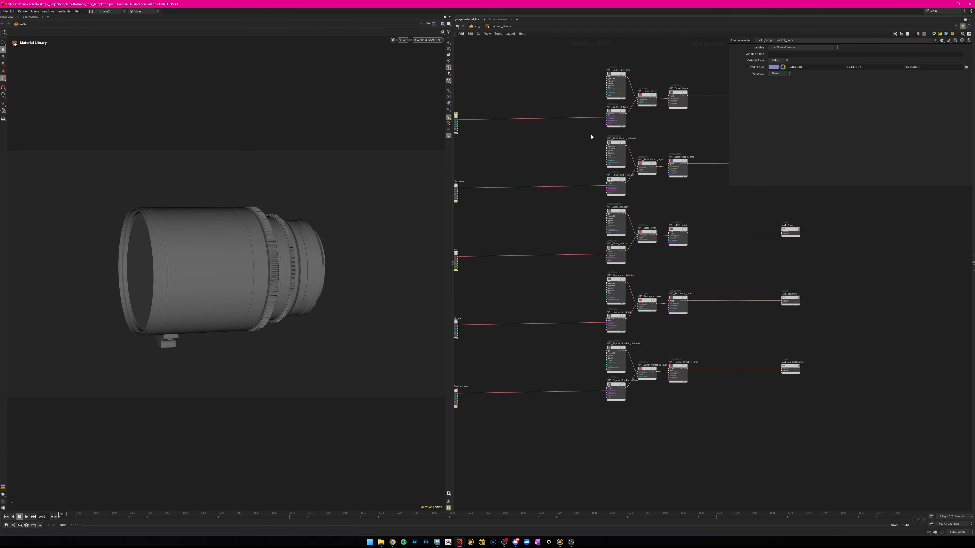
Return to the stage network, select assign_materials and enlarge its parameter pane to examine the primitive and material path assignments.
click(477, 26)
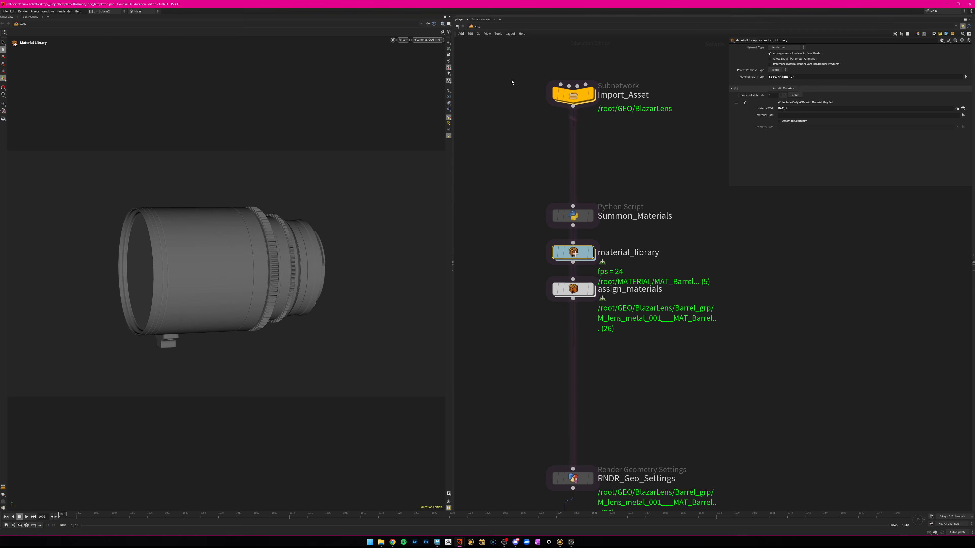
click(573, 288)
middle_drag(619, 340, 583, 356)
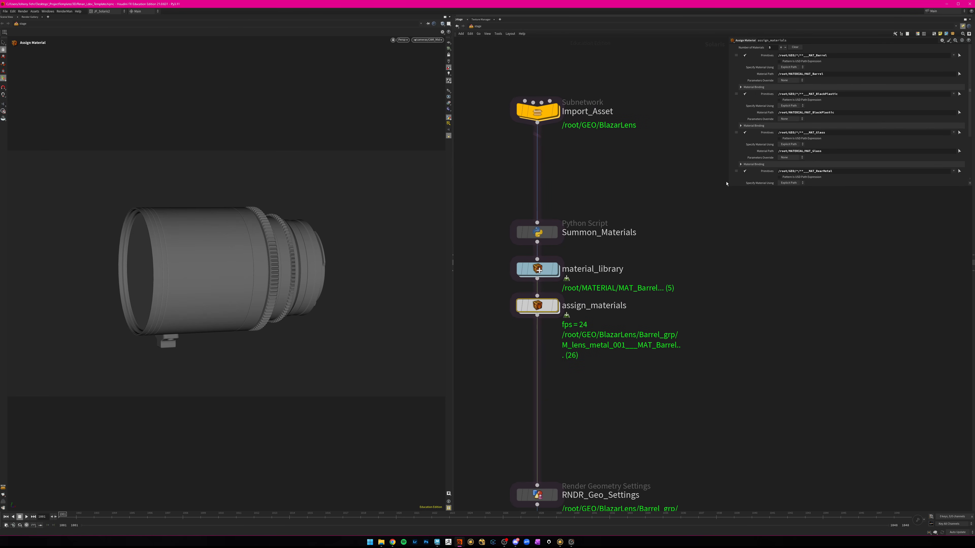
drag(728, 187, 667, 354)
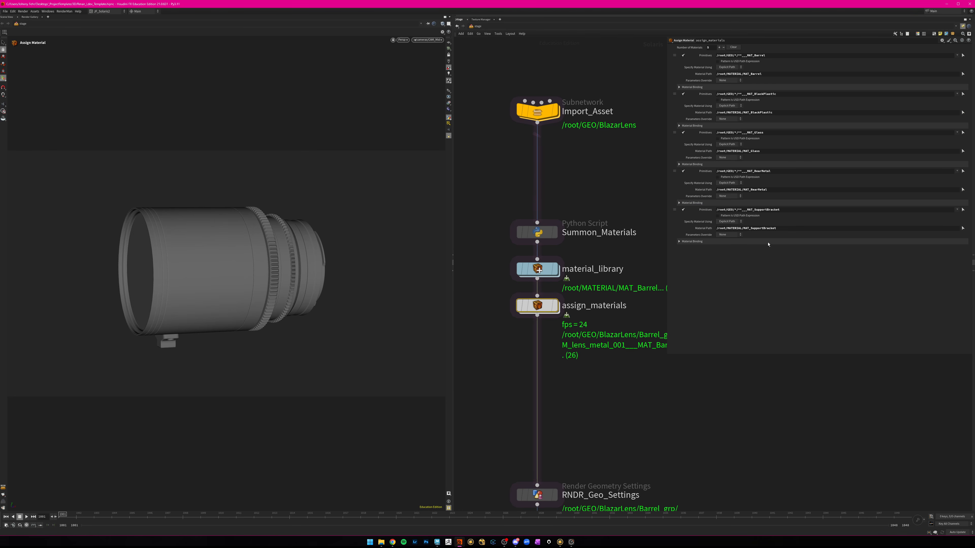
Render the viewport with RenderMan RIS to preview the assigned materials on the lens.
scroll(564, 391, down, 3)
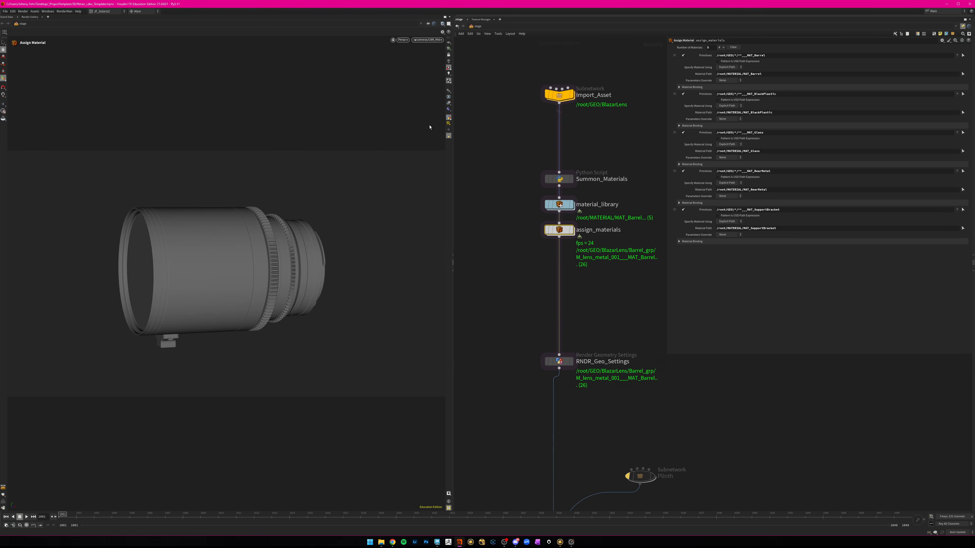
click(402, 40)
click(414, 79)
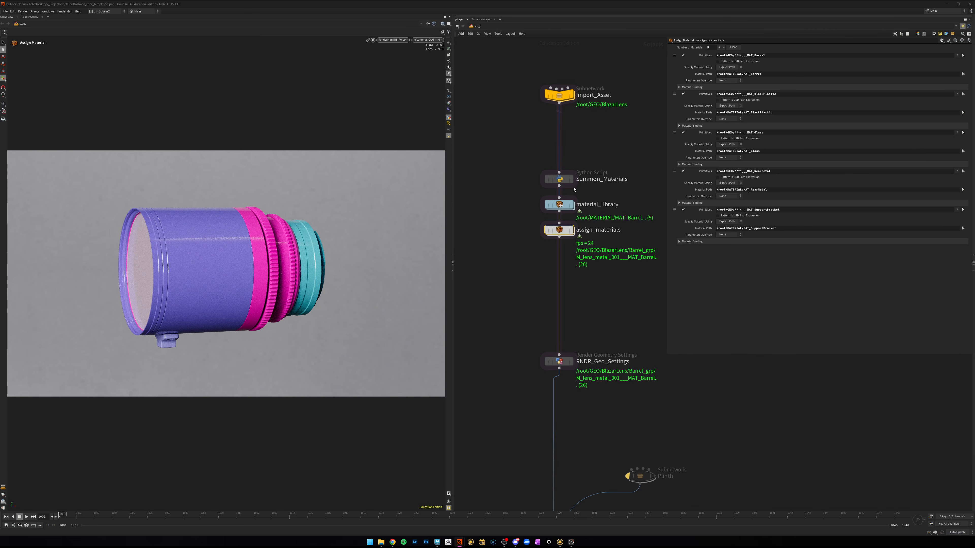
Enter the material_library network and add a PxrTexture node between the Barrel and BlackPlastic color nodes.
double_click(560, 206)
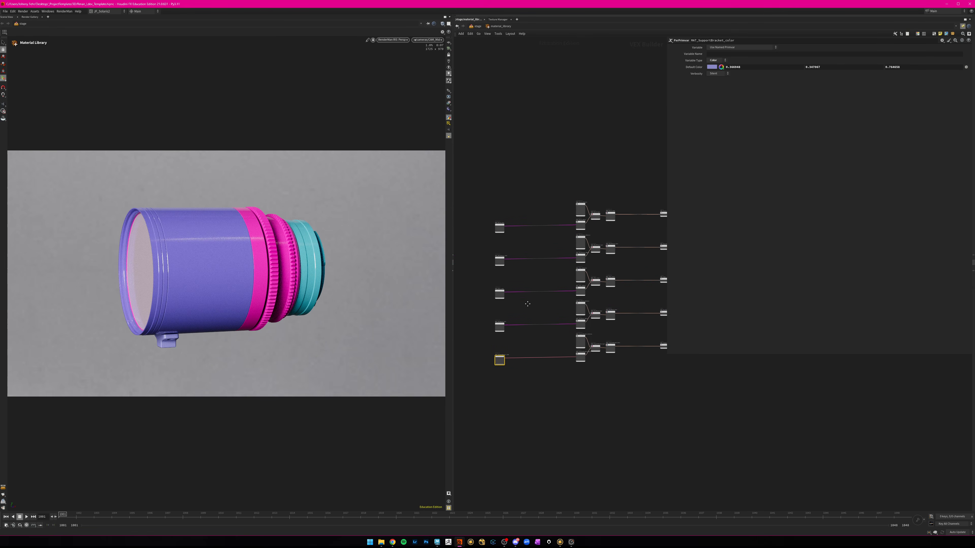
scroll(589, 282, up, 3)
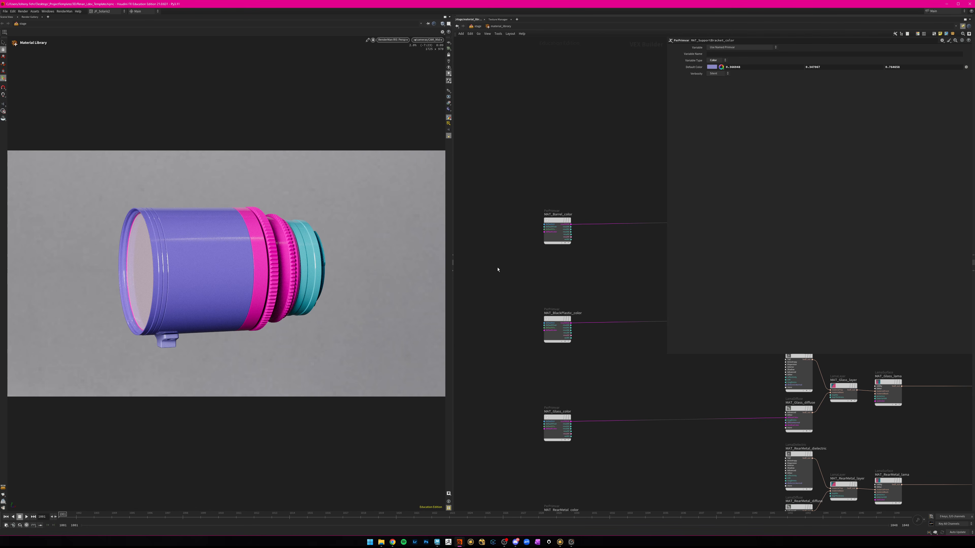
key(Tab)
text(text)
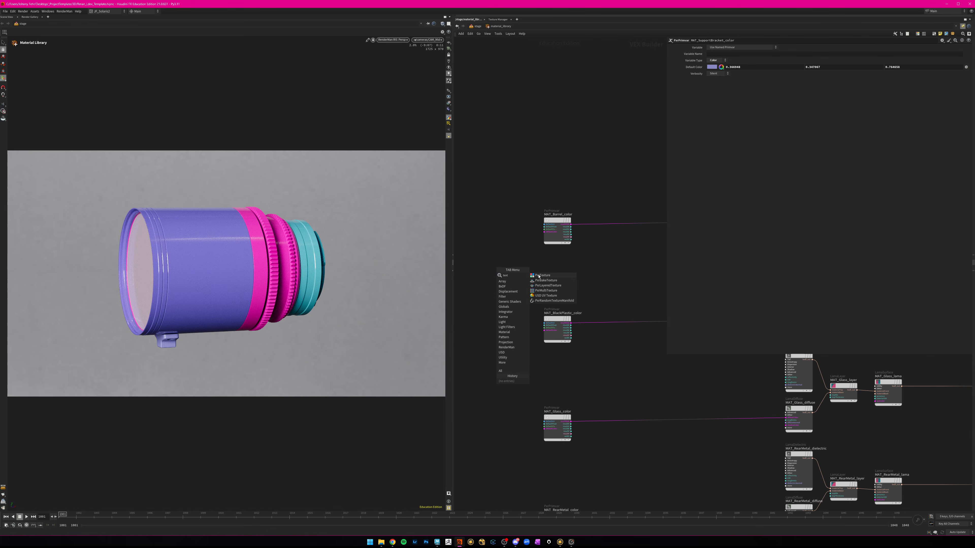
click(538, 277)
click(525, 271)
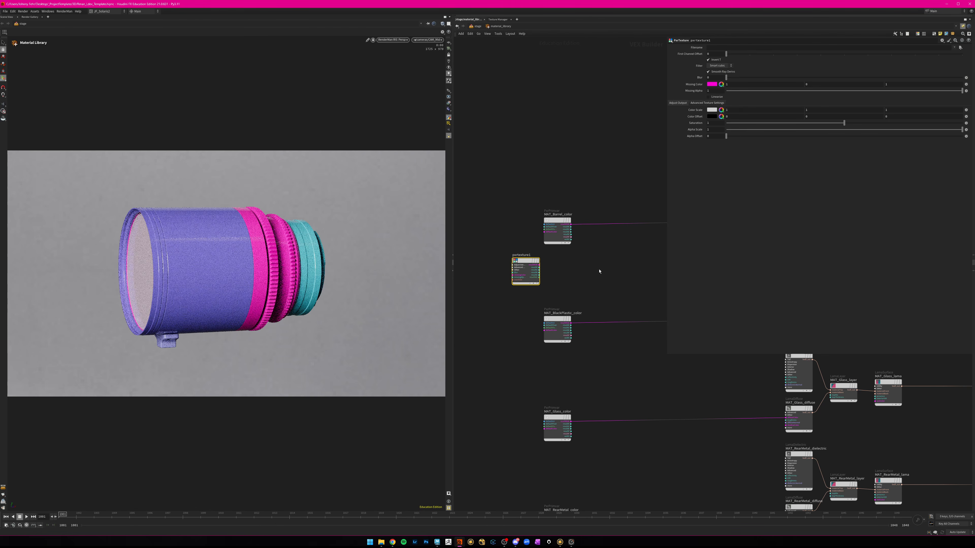
Shrink the parameter pane and delete the PxrTexture node from the material network.
scroll(591, 299, down, 2)
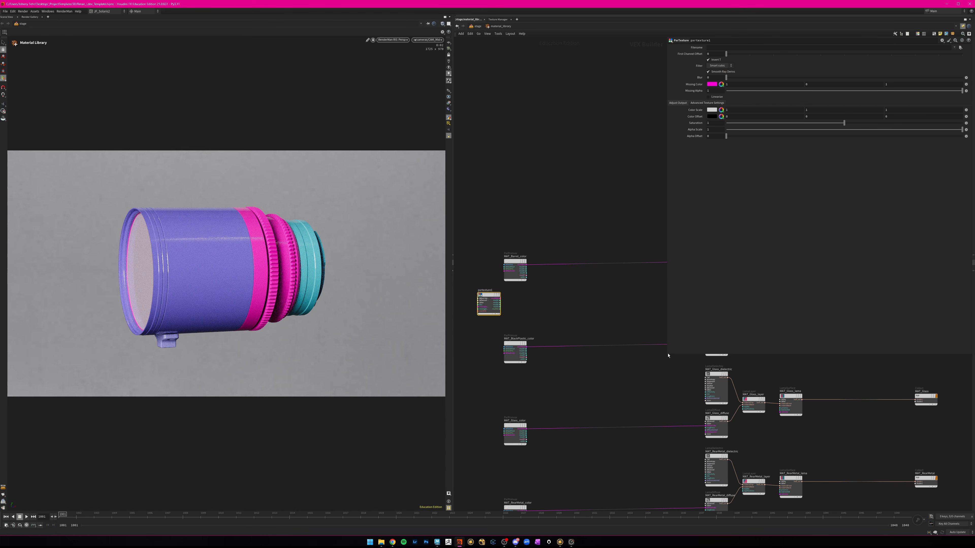
drag(667, 354, 773, 201)
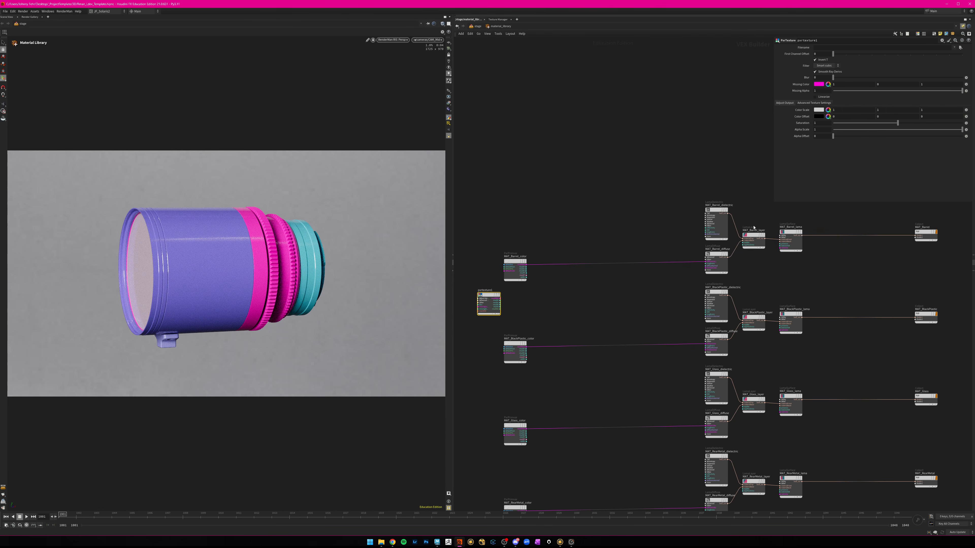
scroll(750, 229, down, 3)
middle_drag(658, 313, 637, 309)
scroll(708, 298, up, 3)
drag(542, 219, 556, 256)
key(Delete)
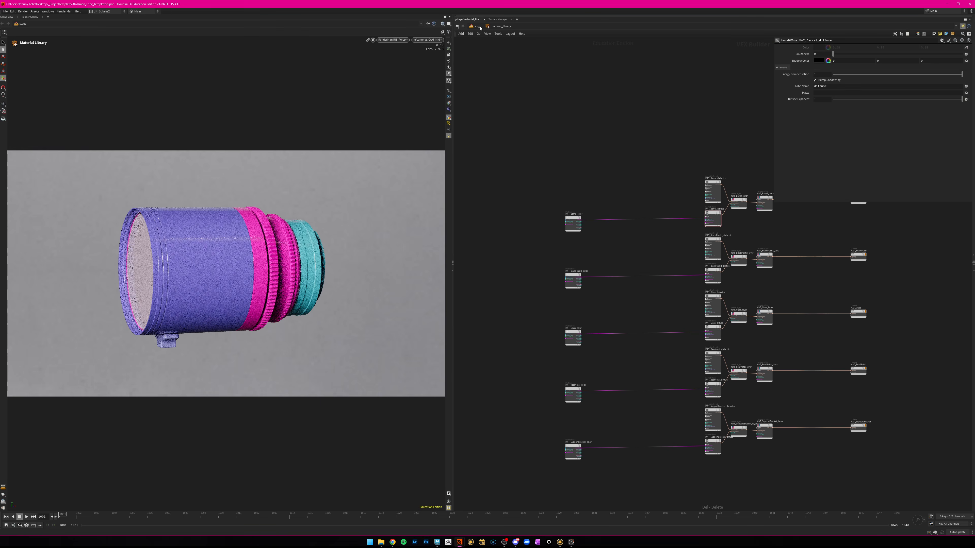
Return to the stage network and switch the viewport back to the Houdini renderer.
click(478, 26)
click(392, 39)
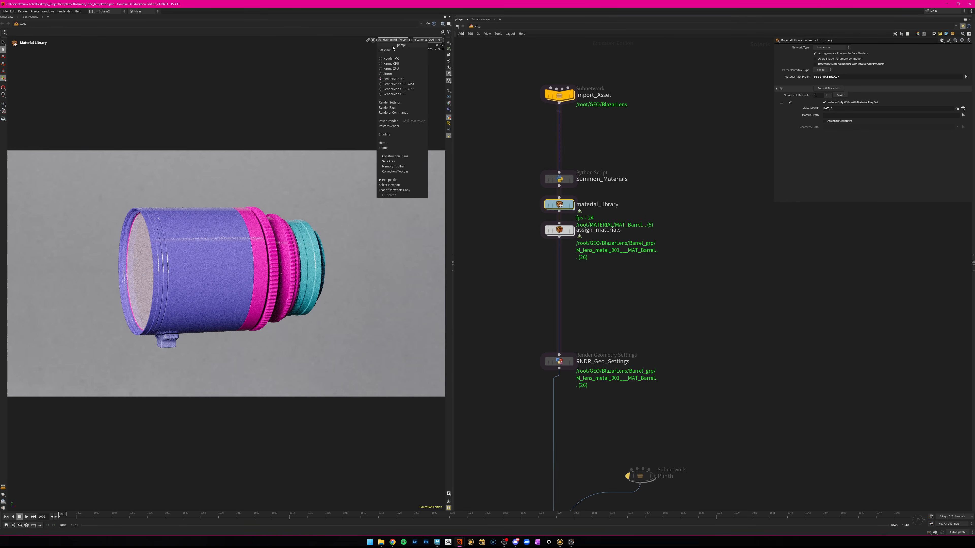
click(396, 59)
middle_drag(625, 287, 632, 331)
scroll(631, 333, up, 2)
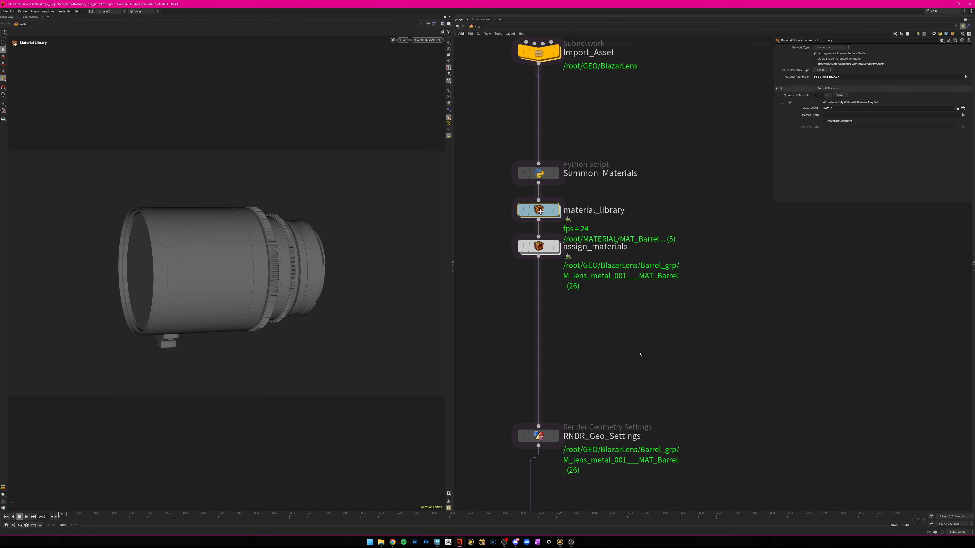
middle_drag(633, 357, 664, 376)
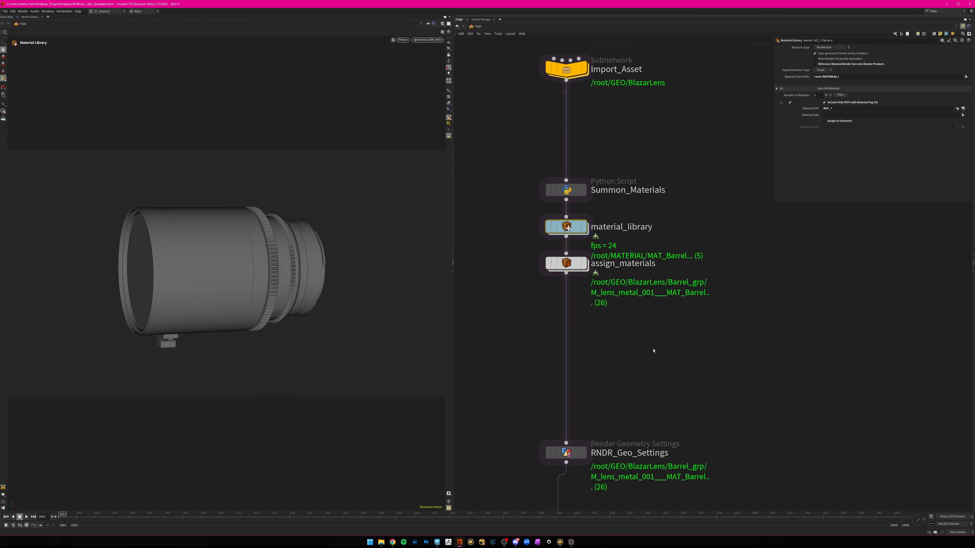
middle_drag(633, 354, 654, 357)
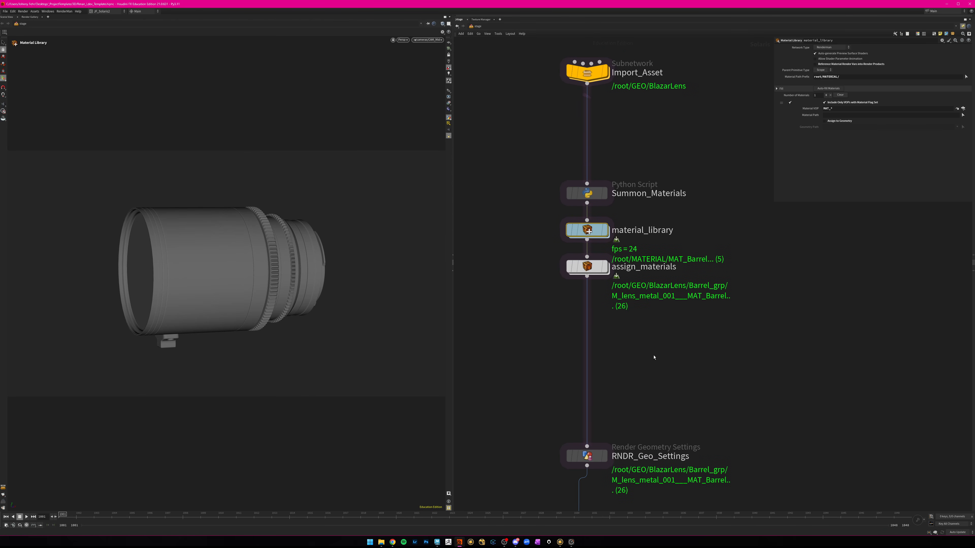
scroll(647, 357, down, 3)
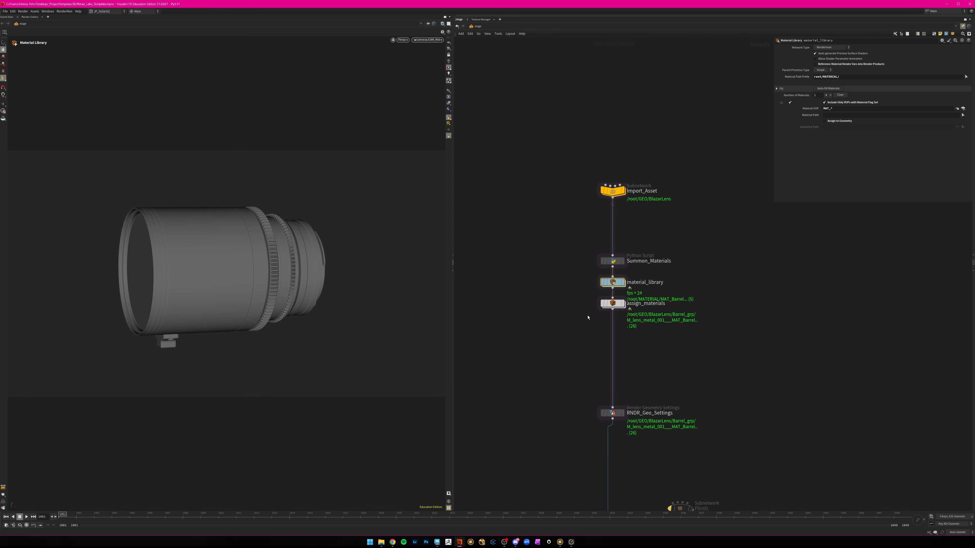
Switch to Maya, bring up the File Explorer window over it and go up to the SourceScripts folder.
click(436, 541)
click(240, 289)
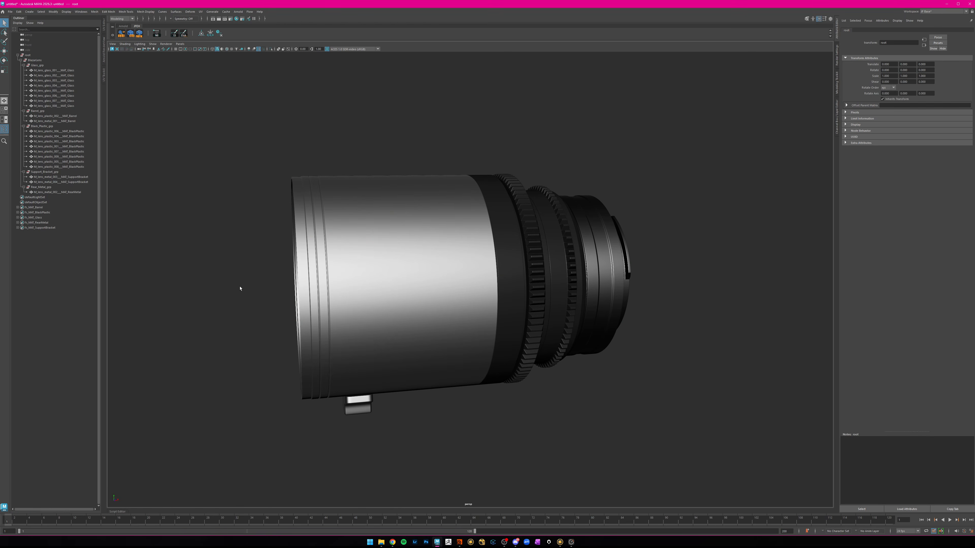
mouse_move(381, 542)
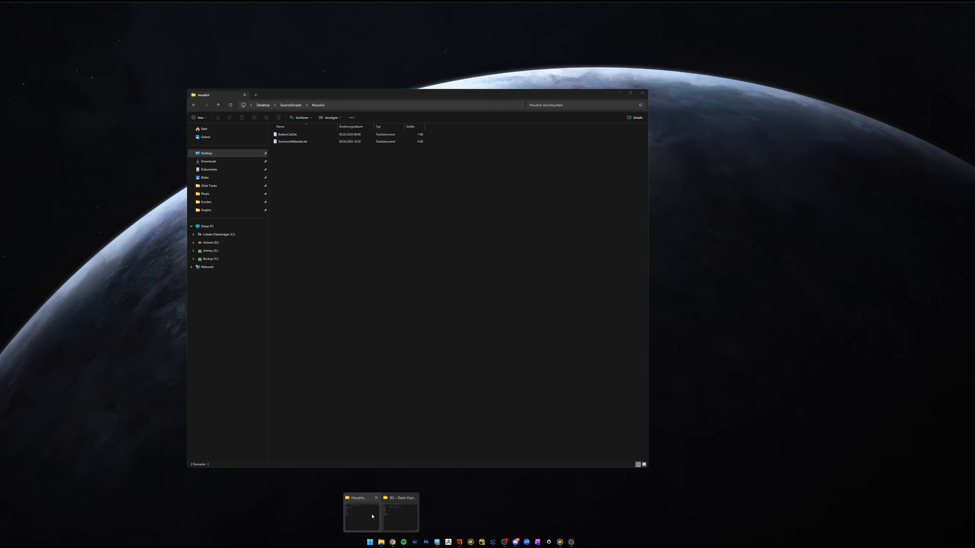
click(371, 516)
click(288, 101)
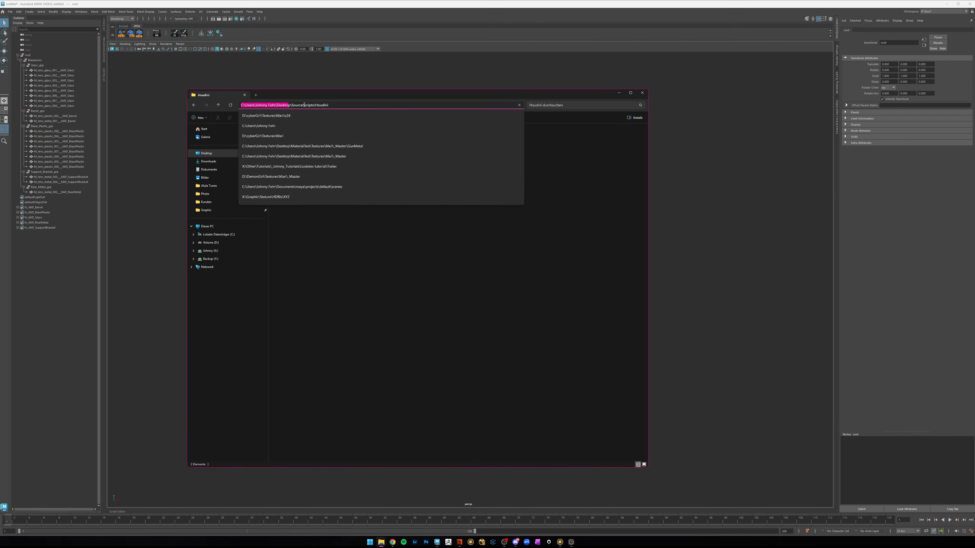
key(Escape)
click(291, 105)
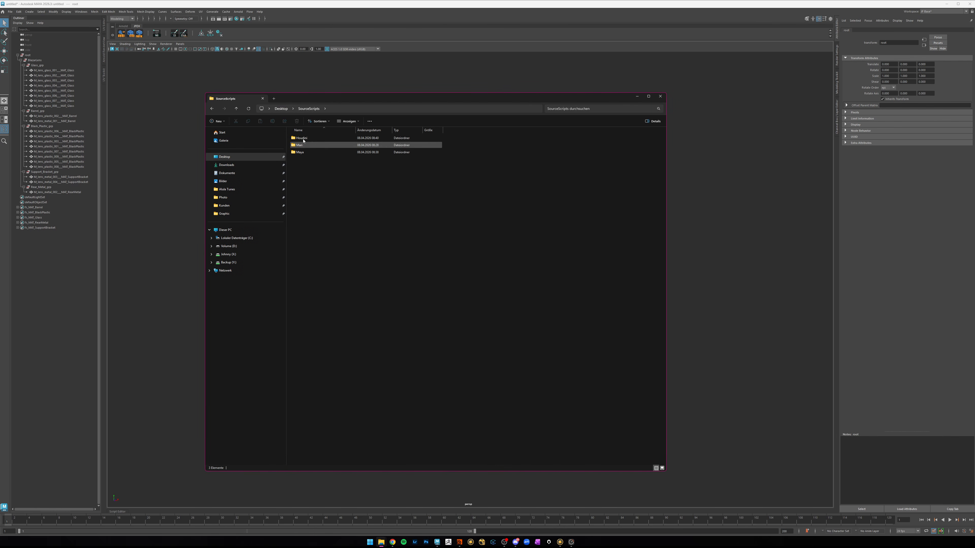
drag(312, 98, 326, 99)
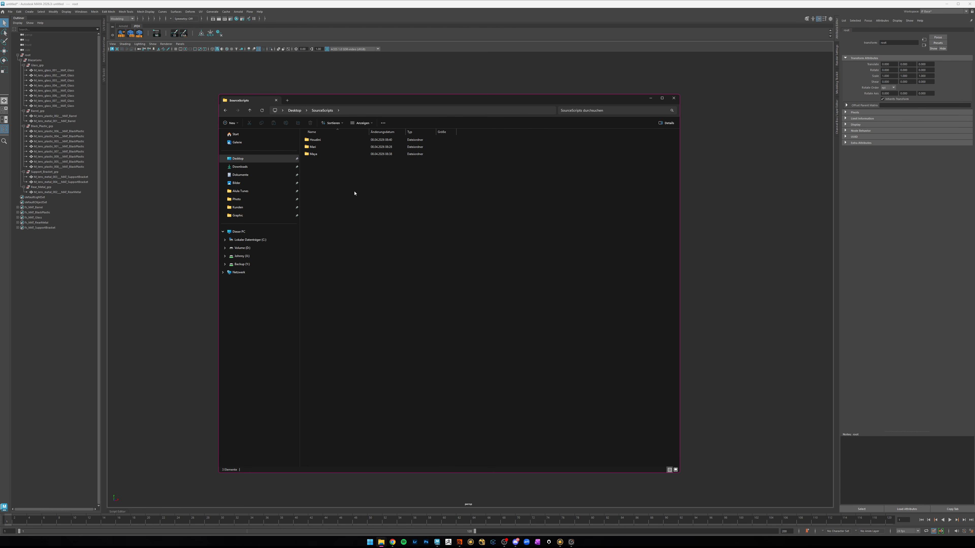
Open MaterialNameTag.txt from the Maya scripts folder and copy its entire script.
double_click(315, 154)
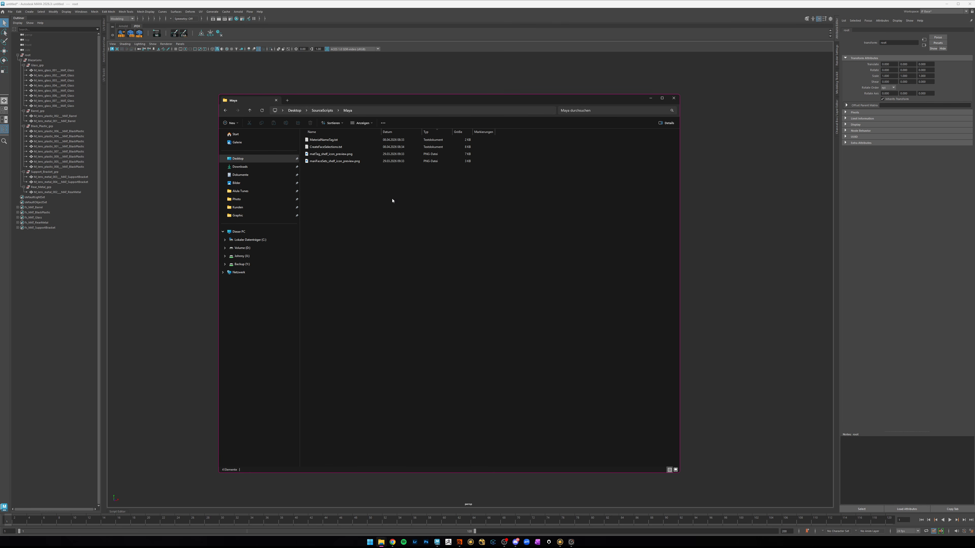
double_click(323, 140)
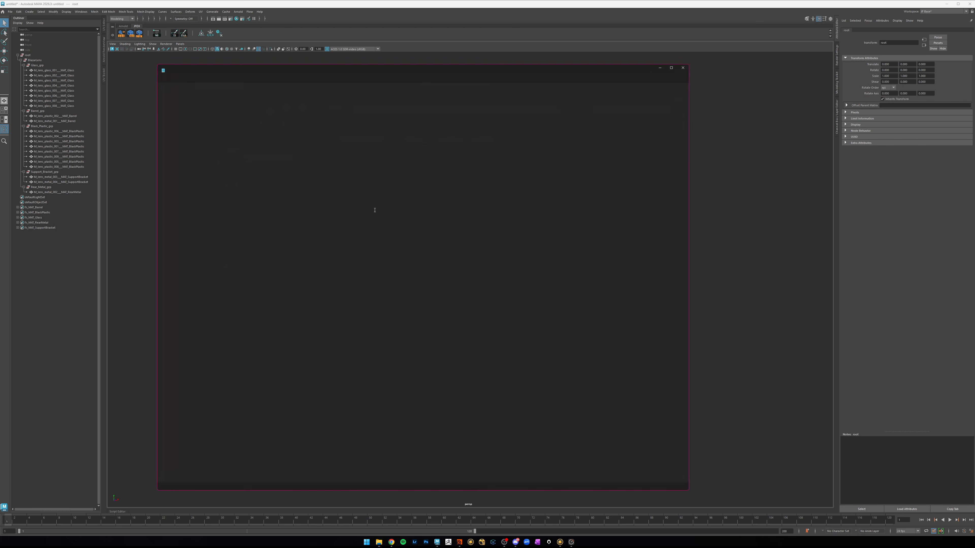
key(ctrl+a)
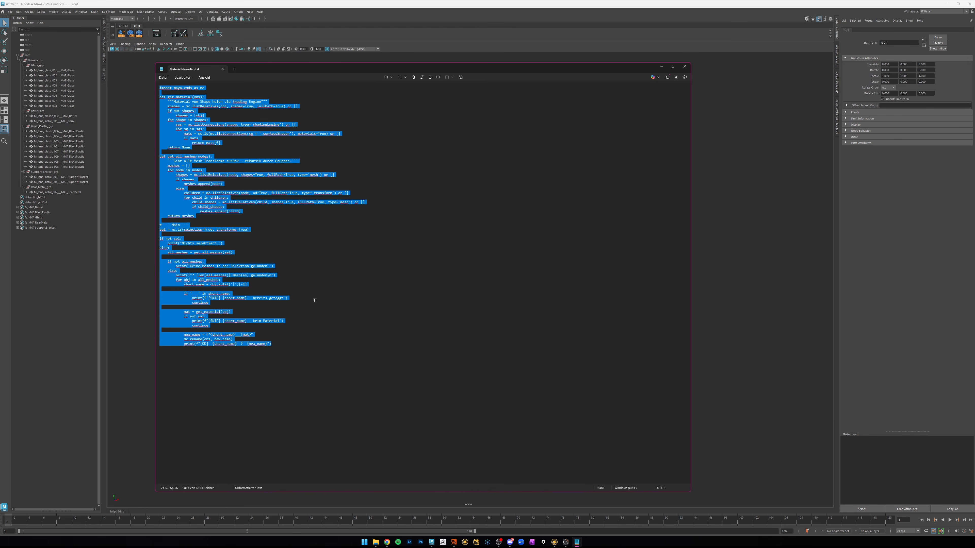
Paste the copied script into a new Python tab of Maya's Script Editor and select all of its code.
click(80, 344)
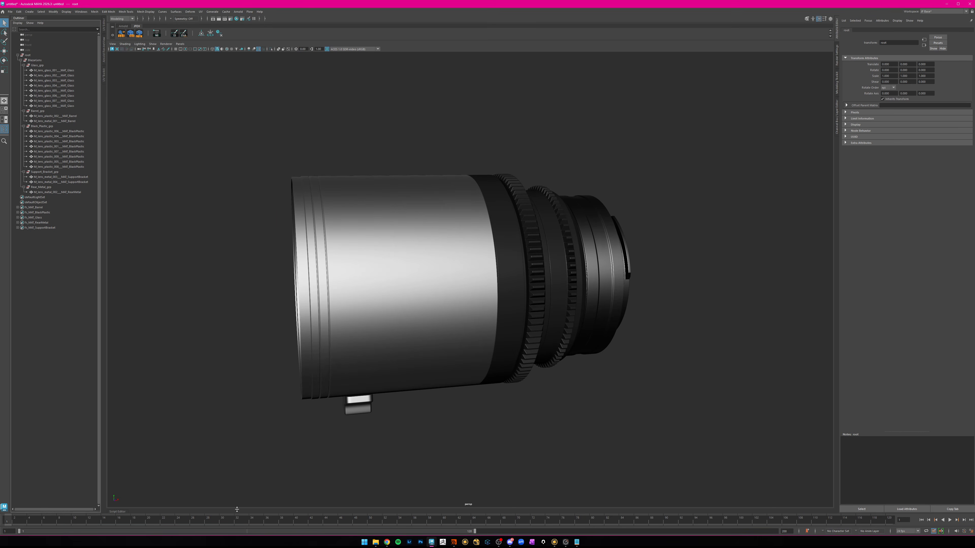
click(115, 513)
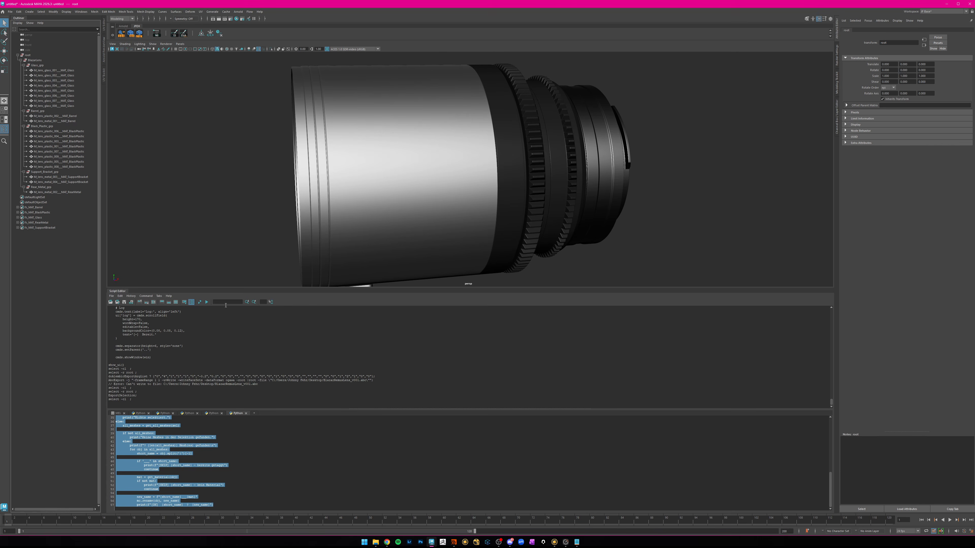
click(254, 413)
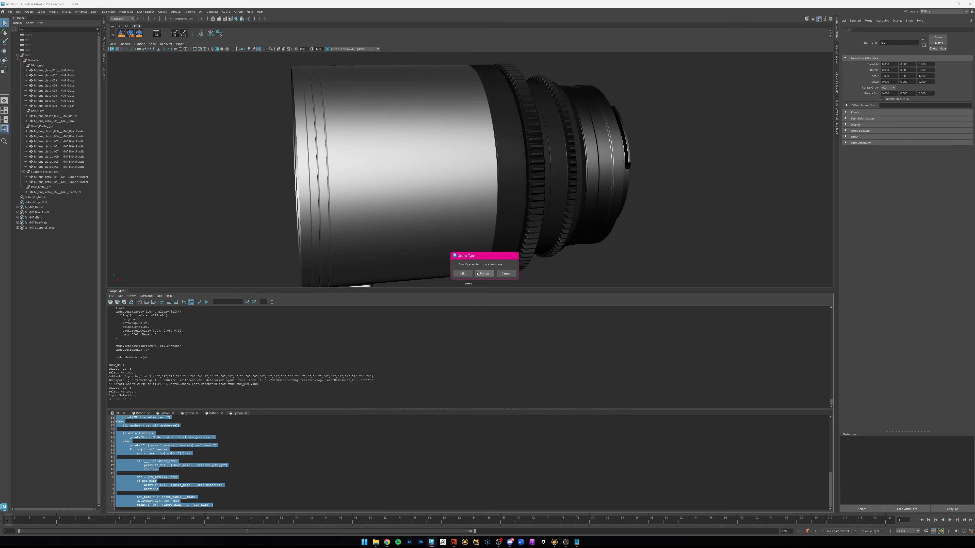
click(484, 274)
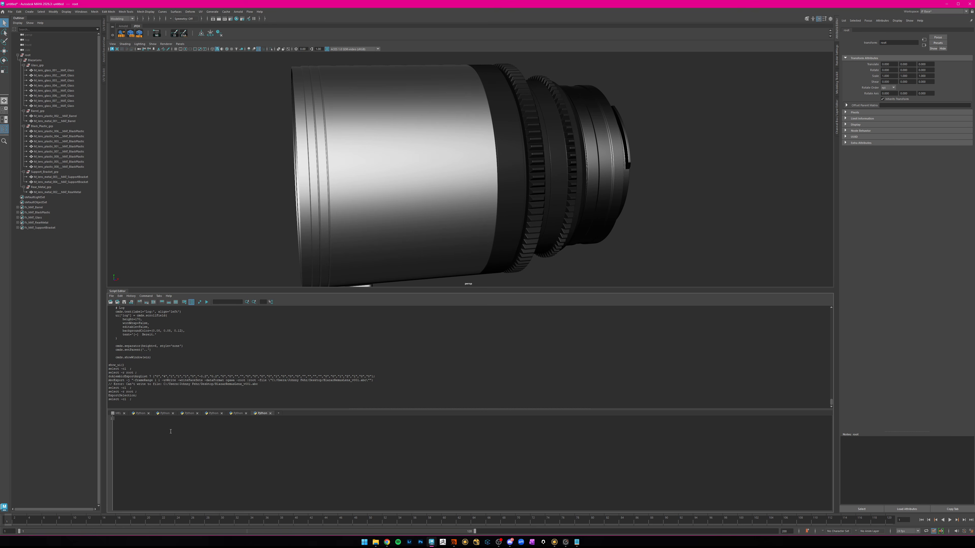
key(ctrl+v)
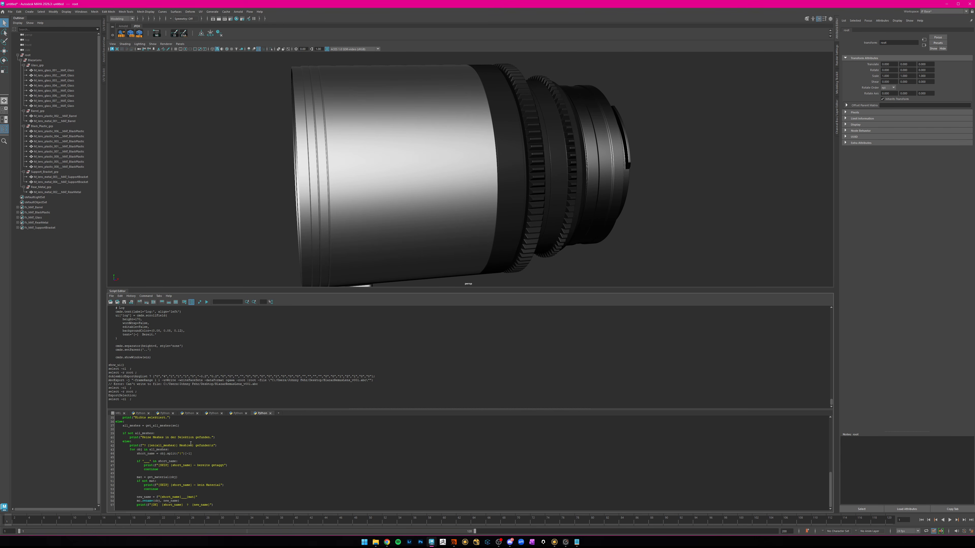
key(ctrl+a)
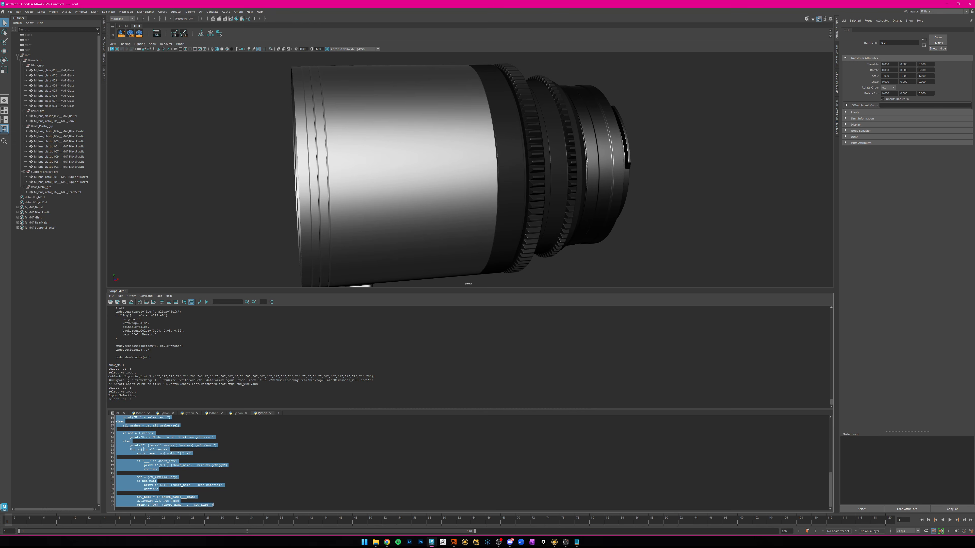
scroll(174, 457, up, 1)
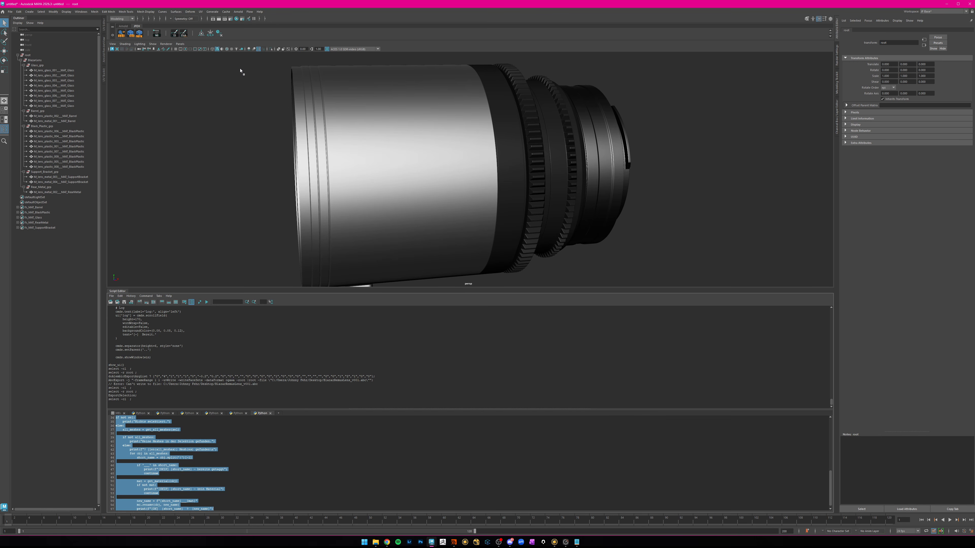
Add the selected material name tag script to the shelf as a button and open it in the Shelf Editor.
middle_drag(240, 70, 235, 36)
right_click(228, 33)
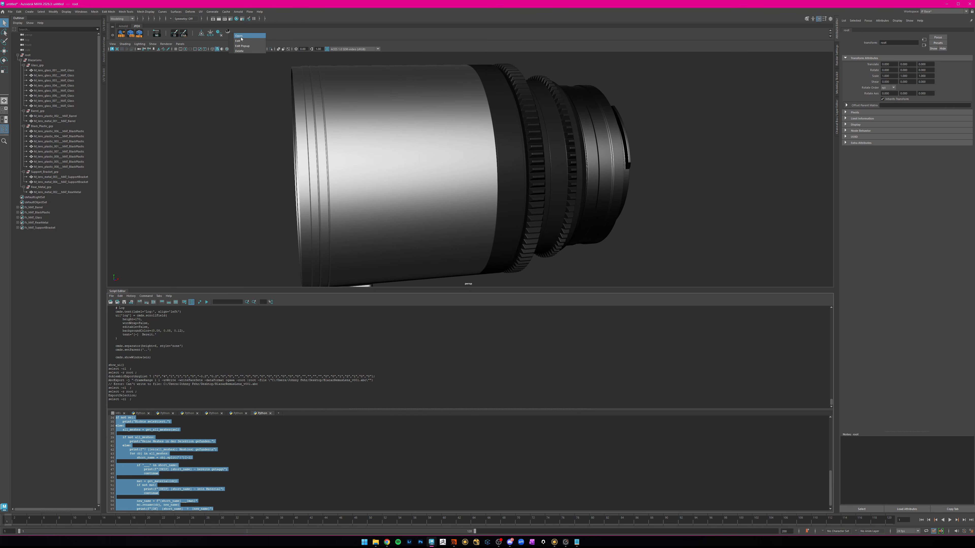
click(239, 40)
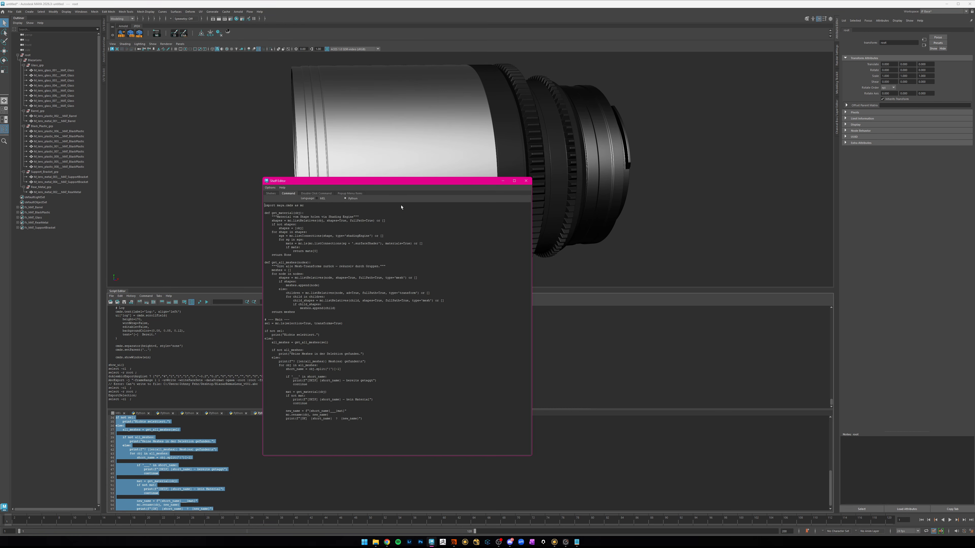
Examine the shelf button's icon file chooser and the icon images in the Maya scripts folder, keeping the current icon, and close the Shelf Editor.
click(272, 194)
click(519, 391)
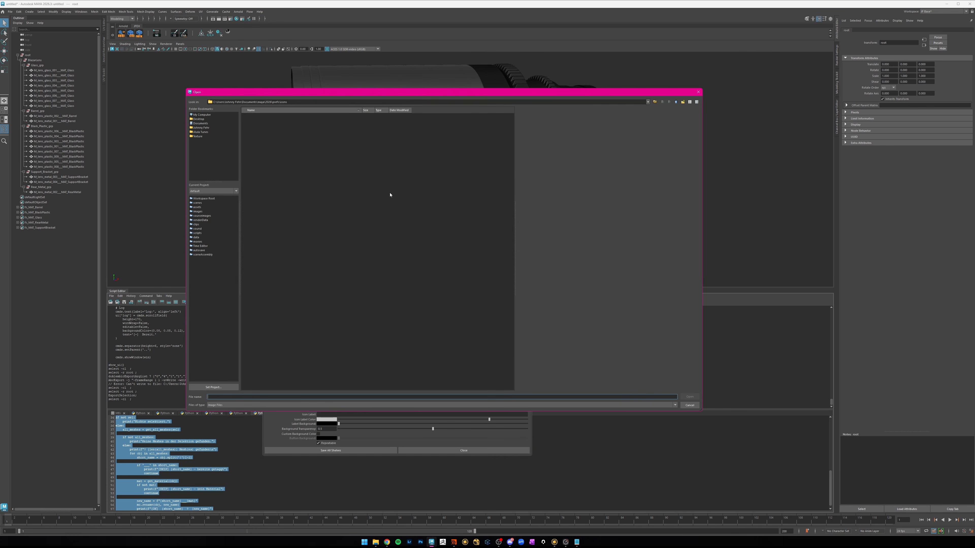
click(376, 542)
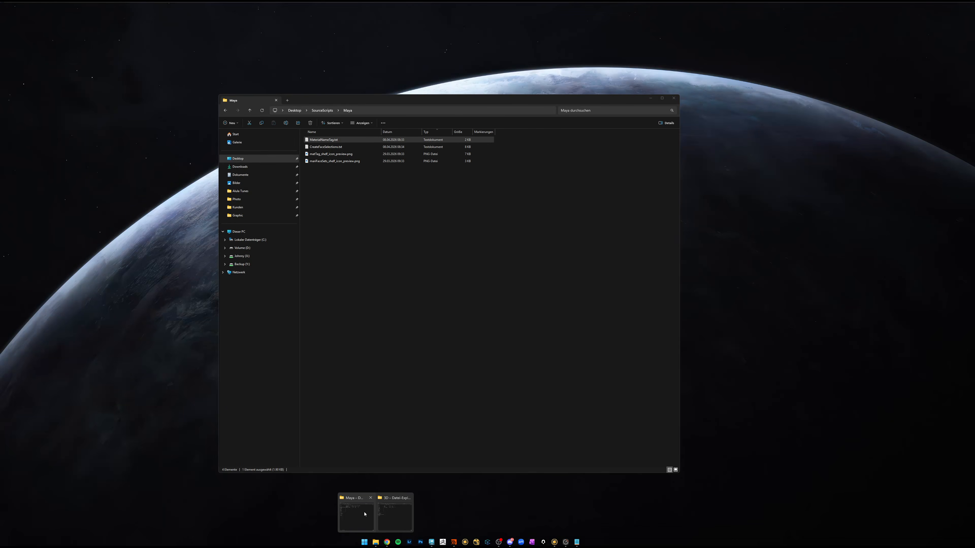
click(374, 512)
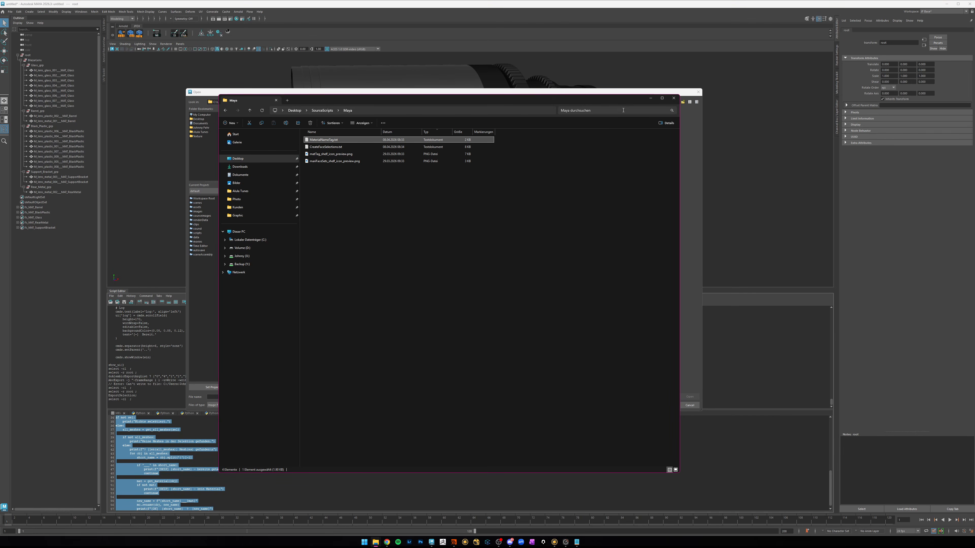
click(650, 99)
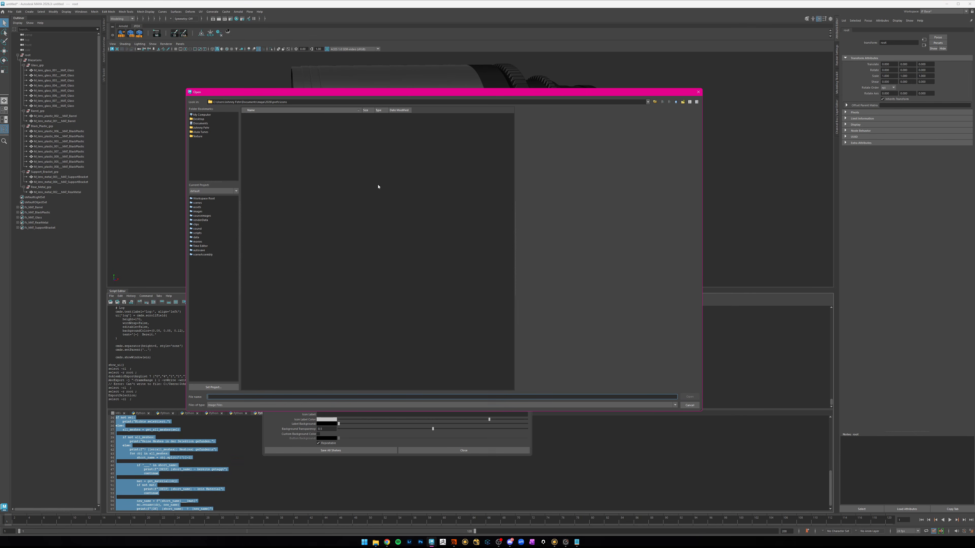
click(689, 405)
click(338, 409)
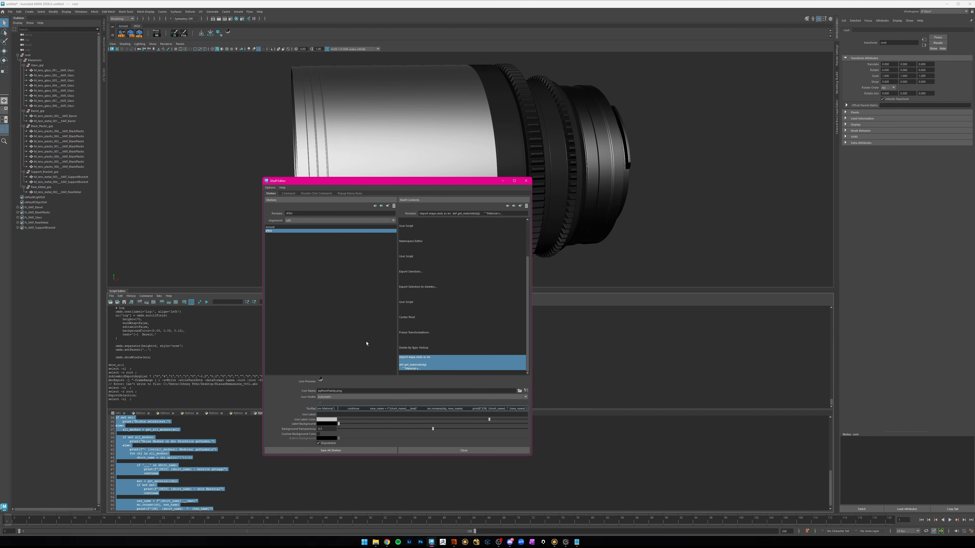
click(527, 181)
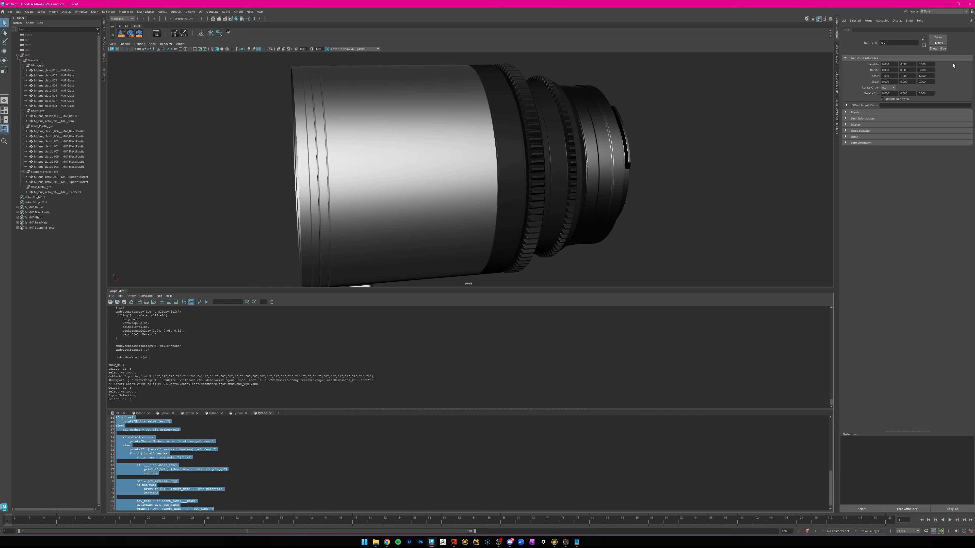
Switch to Mari, bring up the Shelf palette and view the new shelf dialog without creating a shelf.
click(947, 4)
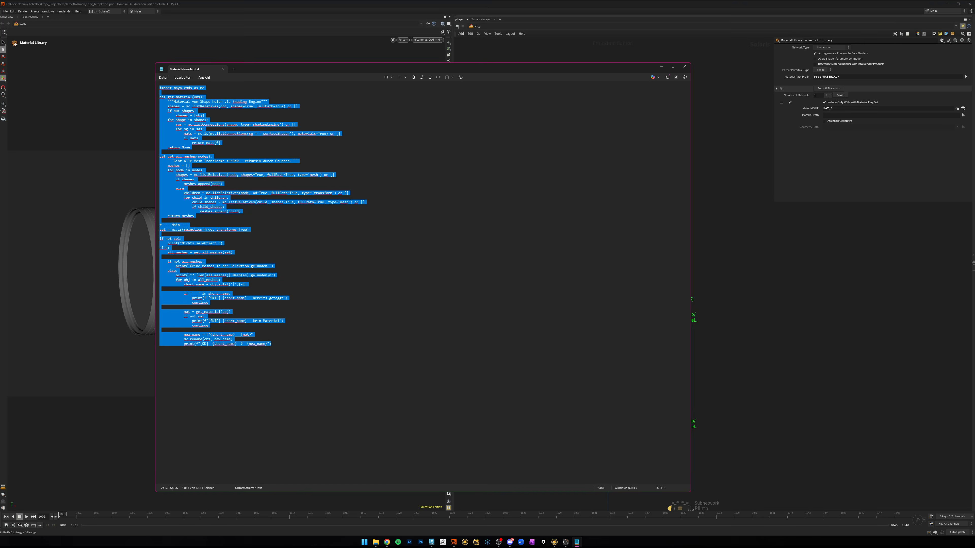
click(554, 541)
alt+drag(261, 328, 262, 305)
key(k)
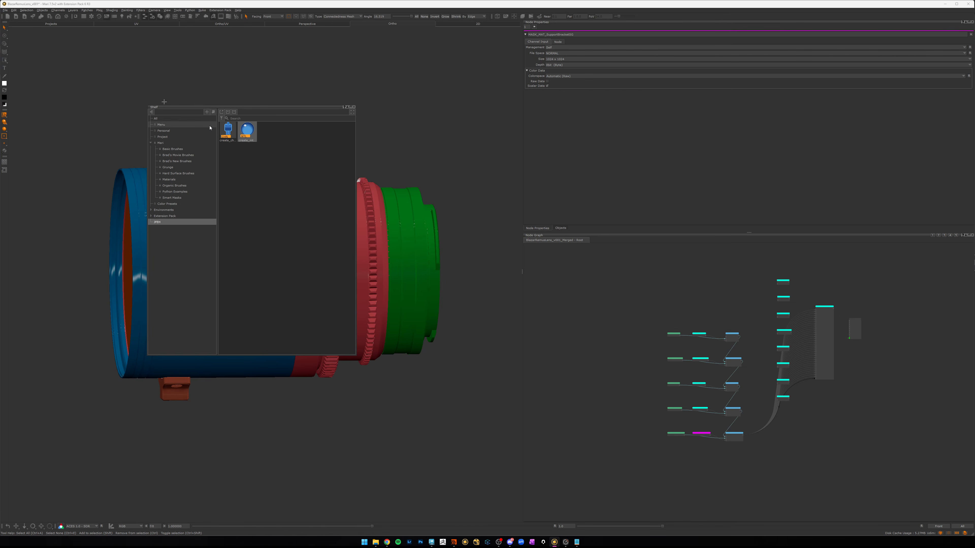
click(206, 111)
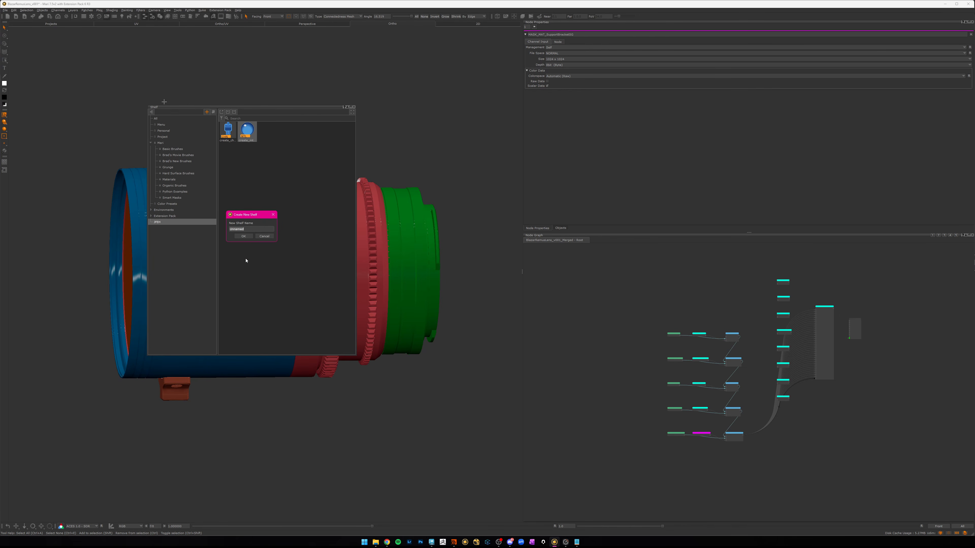
click(264, 237)
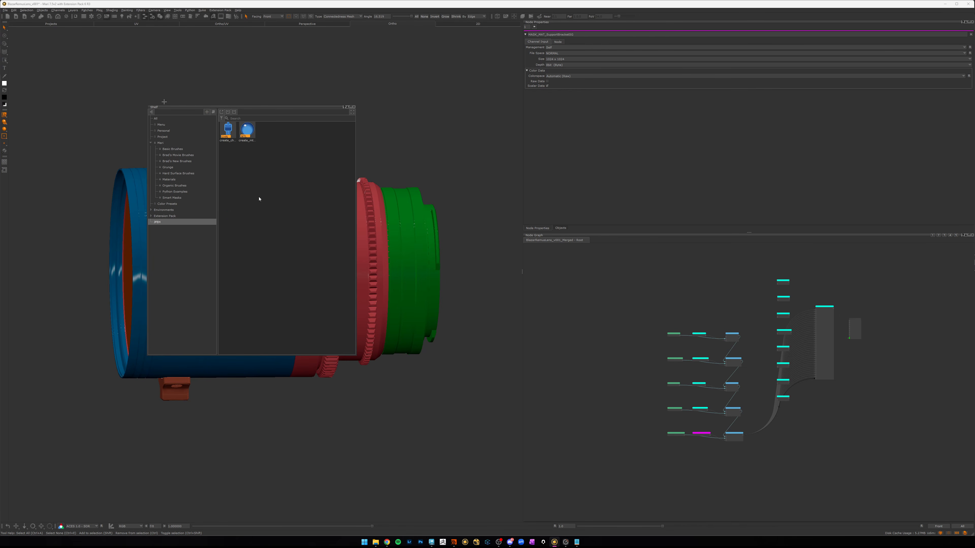
Import create_channels.py from the Mari documents folder into the current custom shelf.
right_click(260, 190)
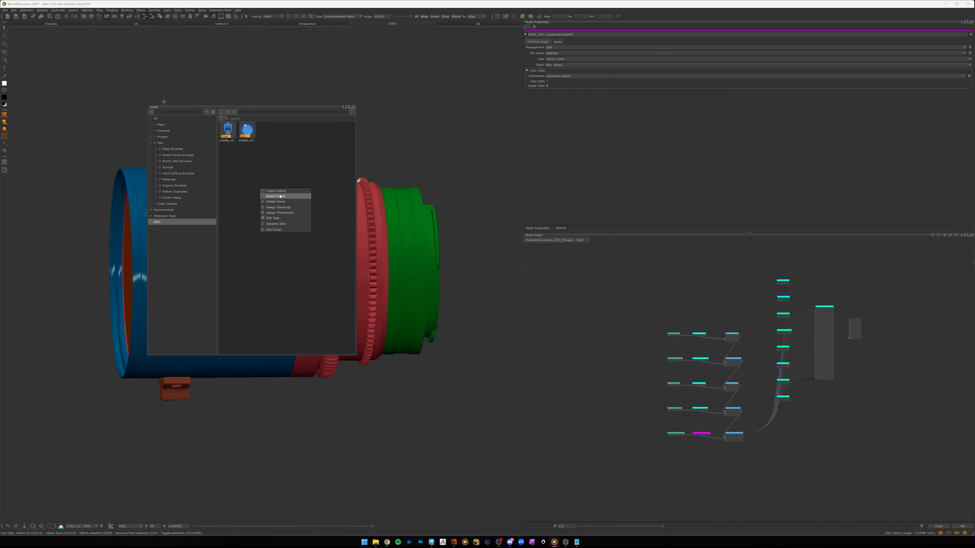
right_click(241, 167)
click(251, 169)
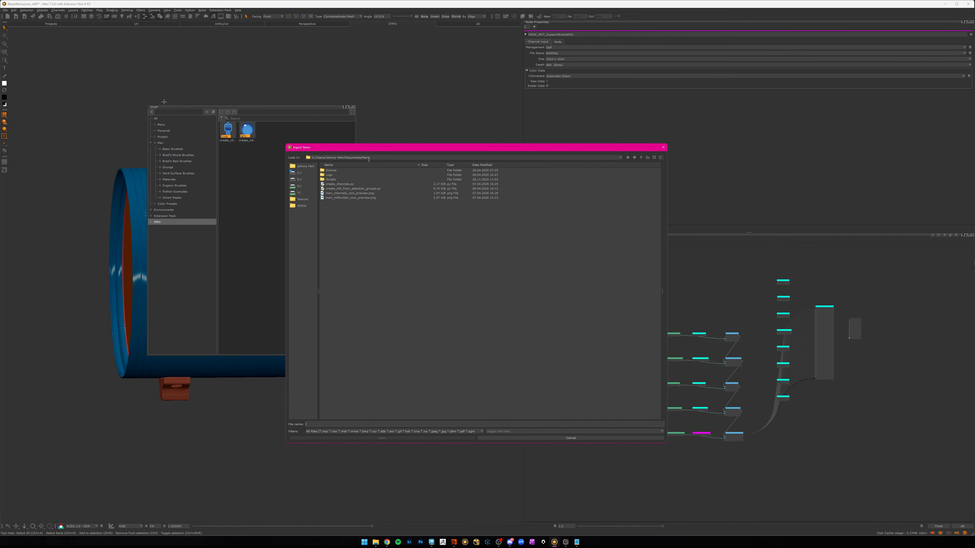
drag(369, 159, 343, 159)
click(390, 266)
click(339, 184)
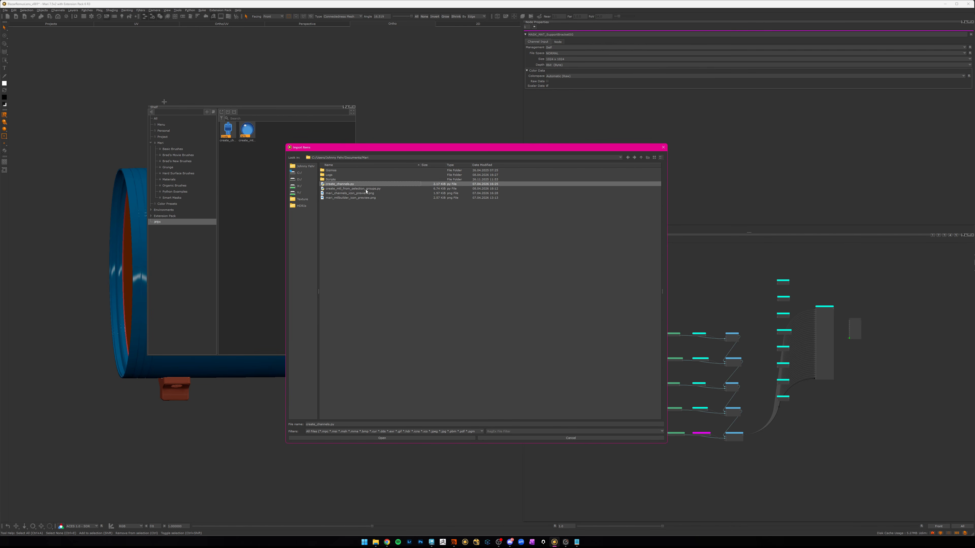
click(382, 438)
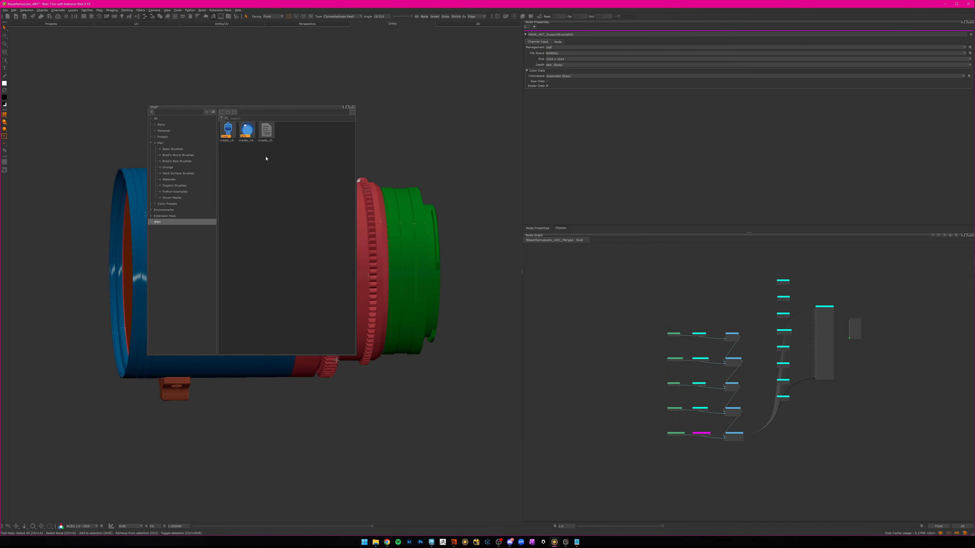
View the thumbnail option of the newly imported script item and delete that item from the shelf.
click(266, 132)
right_click(267, 133)
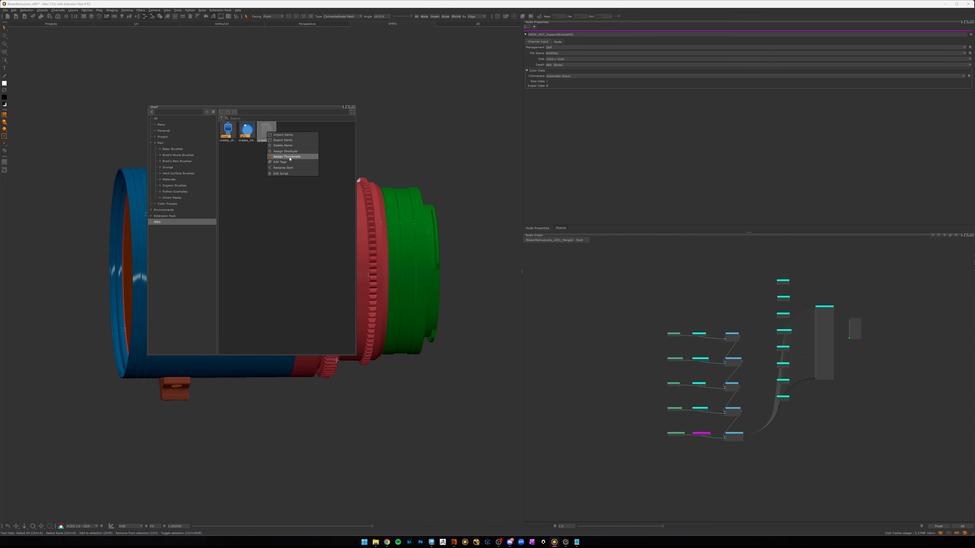
click(318, 209)
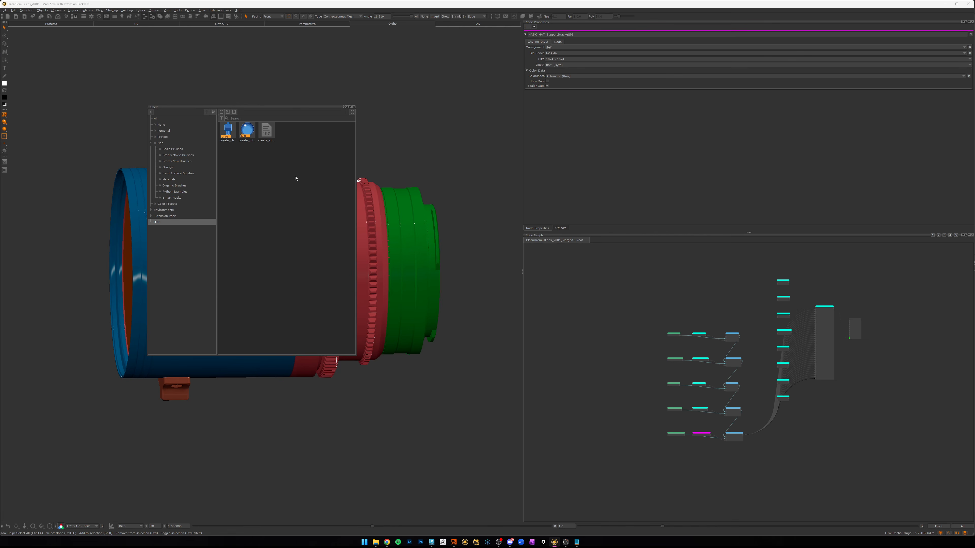
click(265, 136)
key(Delete)
drag(270, 166, 226, 129)
click(277, 222)
Switch to Houdini and add a new Python Script node to the stage network beside Summon_Materials.
mouse_move(454, 542)
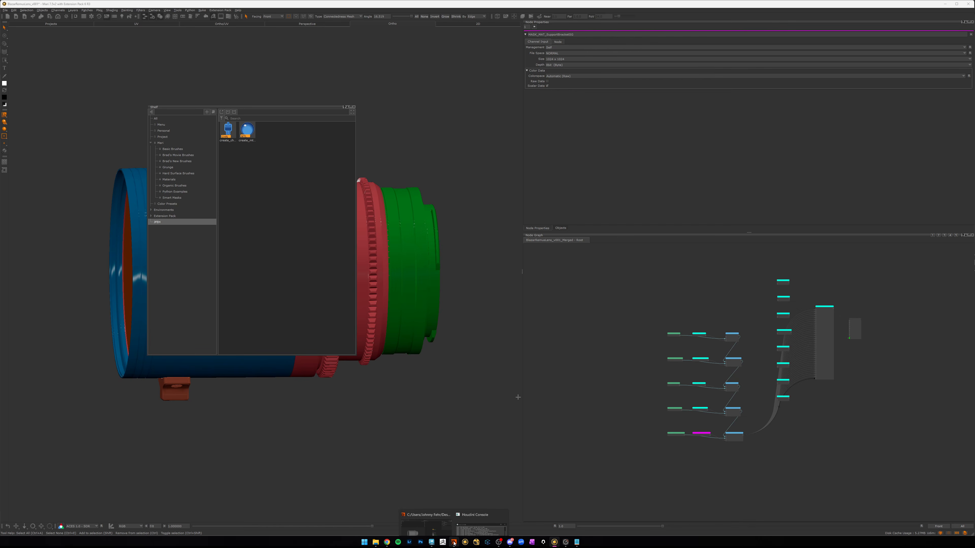
click(436, 516)
middle_drag(651, 345, 595, 364)
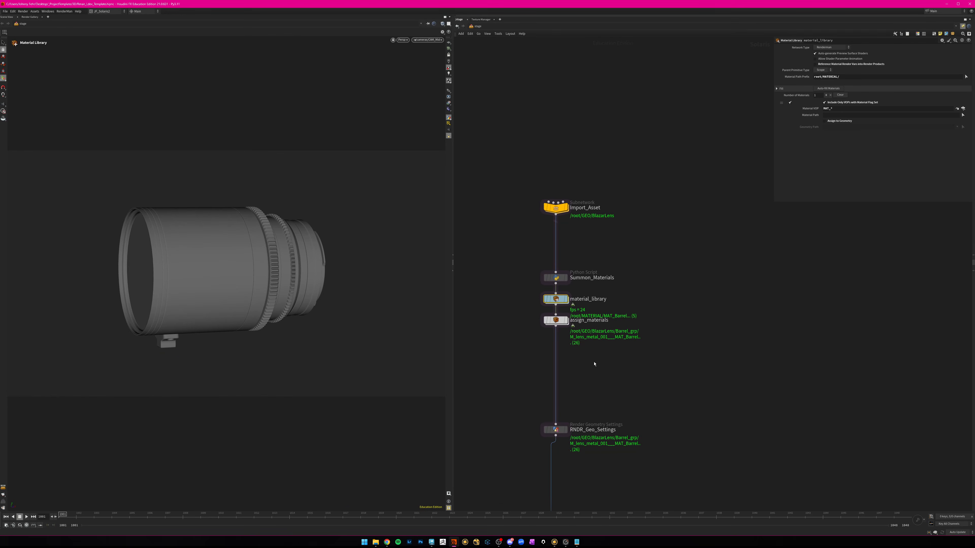
scroll(636, 296, up, 2)
middle_drag(668, 292, 643, 315)
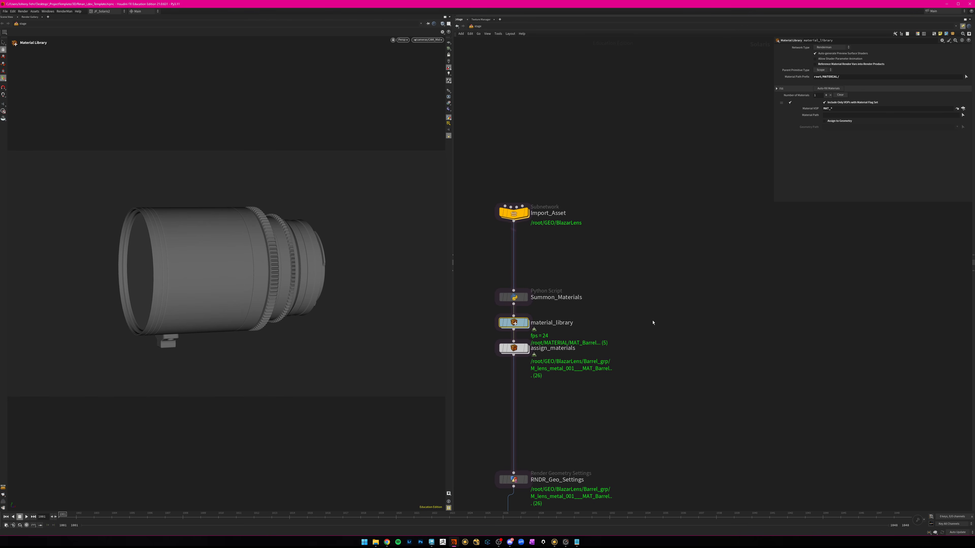
key(Tab)
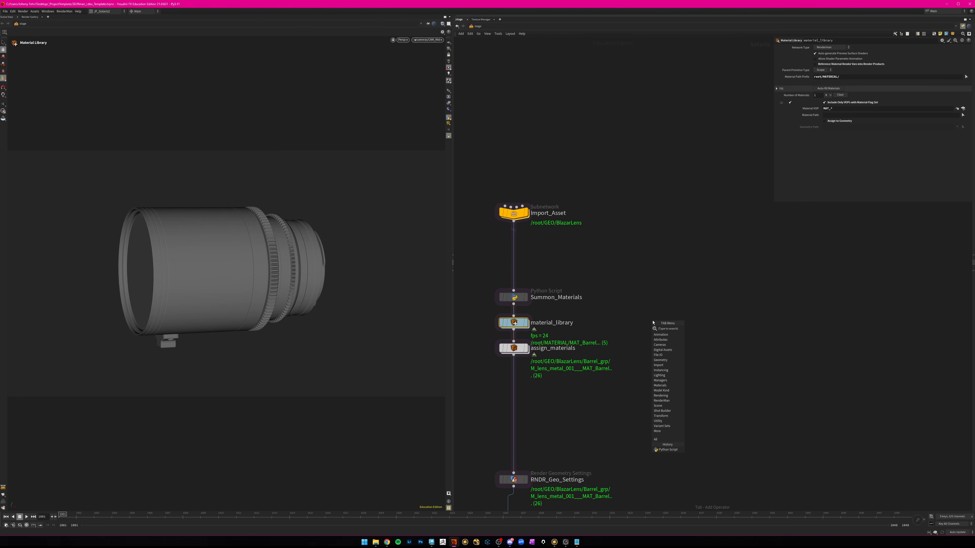
text(pytho)
click(696, 329)
click(692, 308)
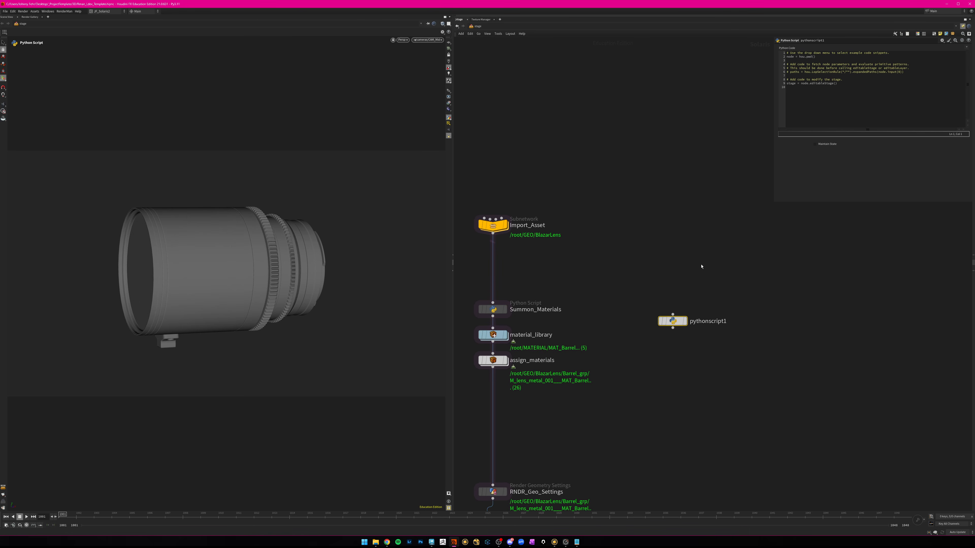
Add a button parameter labelled "Your add could be here" to the new Python Script node's parameter interface and apply it.
click(941, 40)
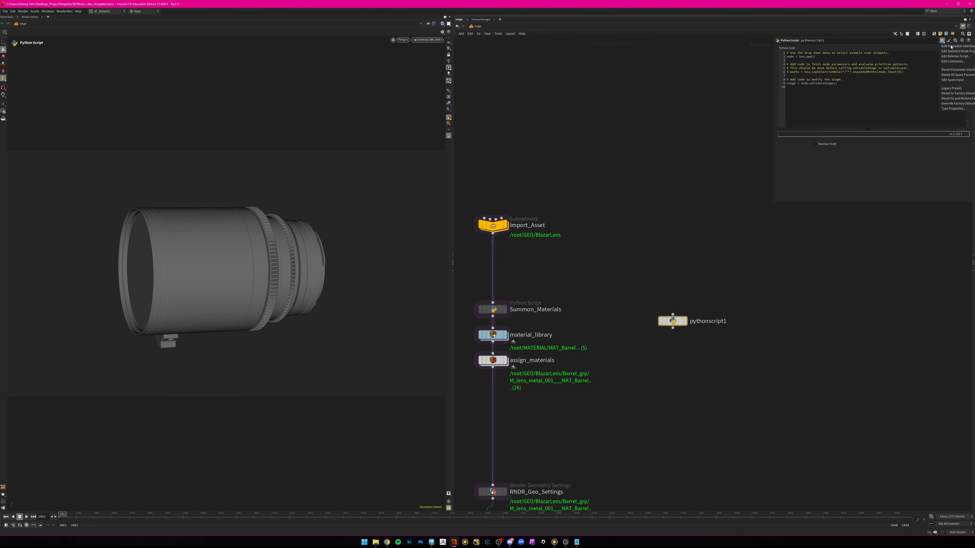
click(950, 46)
drag(343, 131, 488, 122)
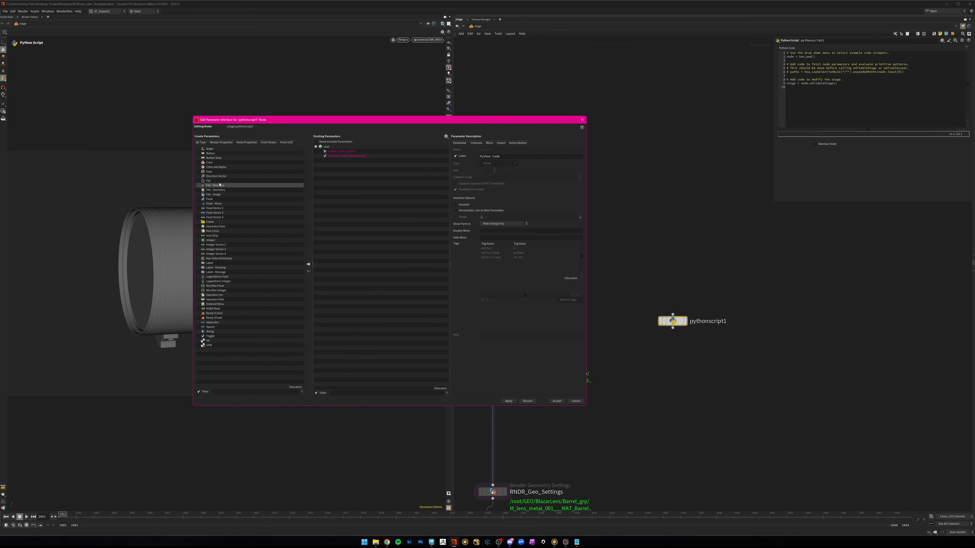
drag(210, 155, 333, 158)
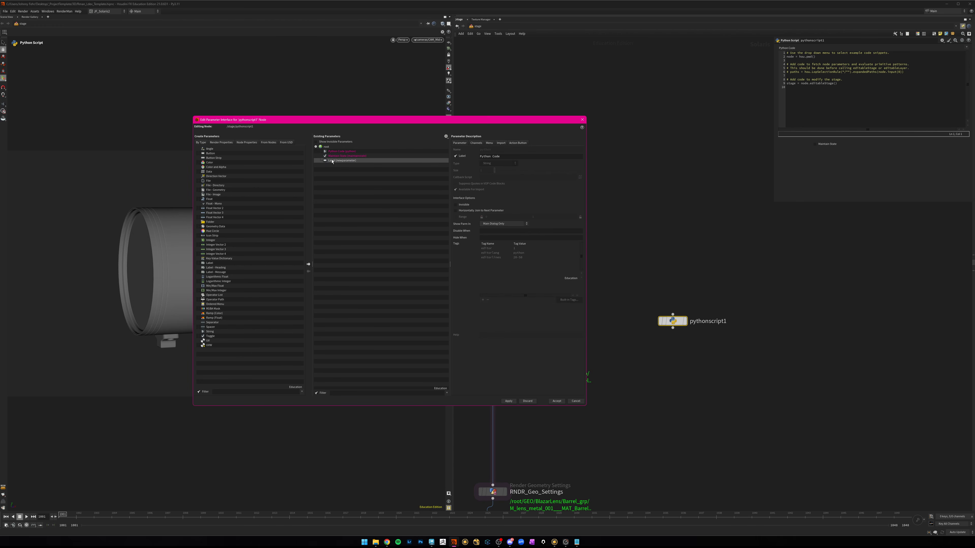
click(494, 156)
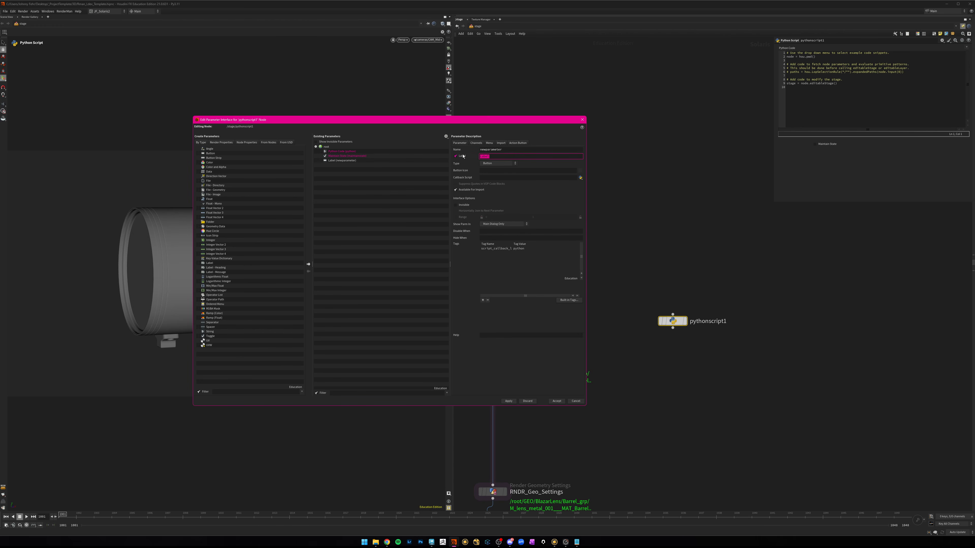
text(Your add could be here)
click(508, 401)
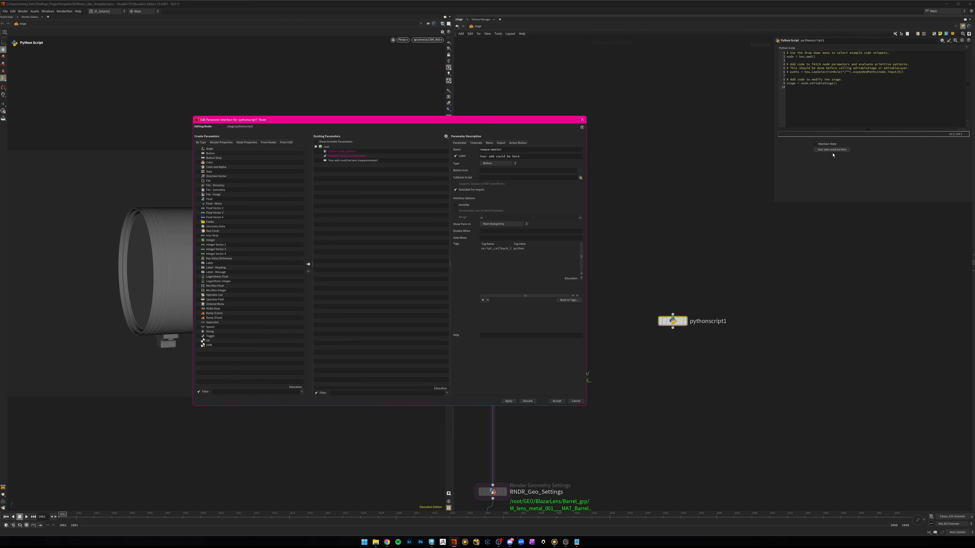
Open the button call text file from the Houdini folder in SourceScripts and copy its line hou.session.build_all(hou.pwd()).
drag(502, 123, 339, 131)
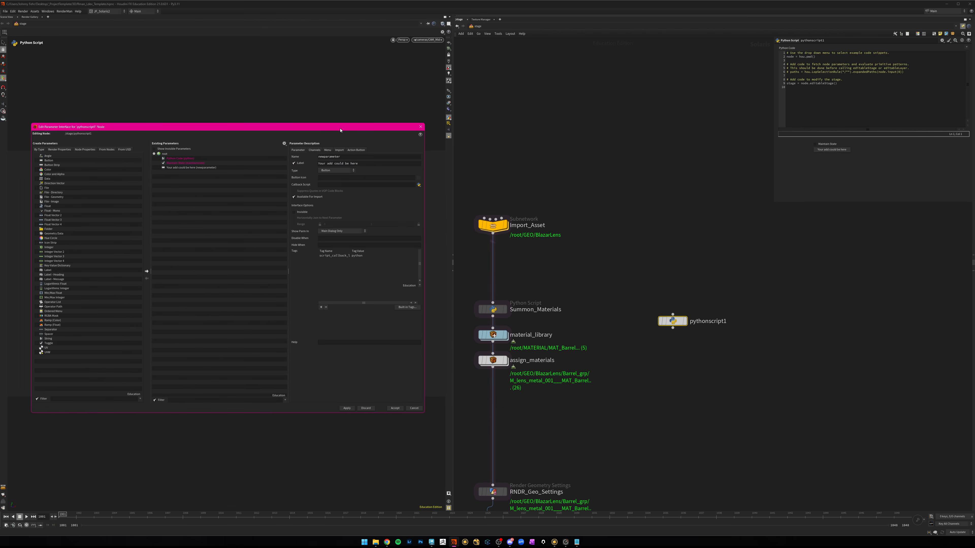
click(377, 543)
mouse_move(378, 544)
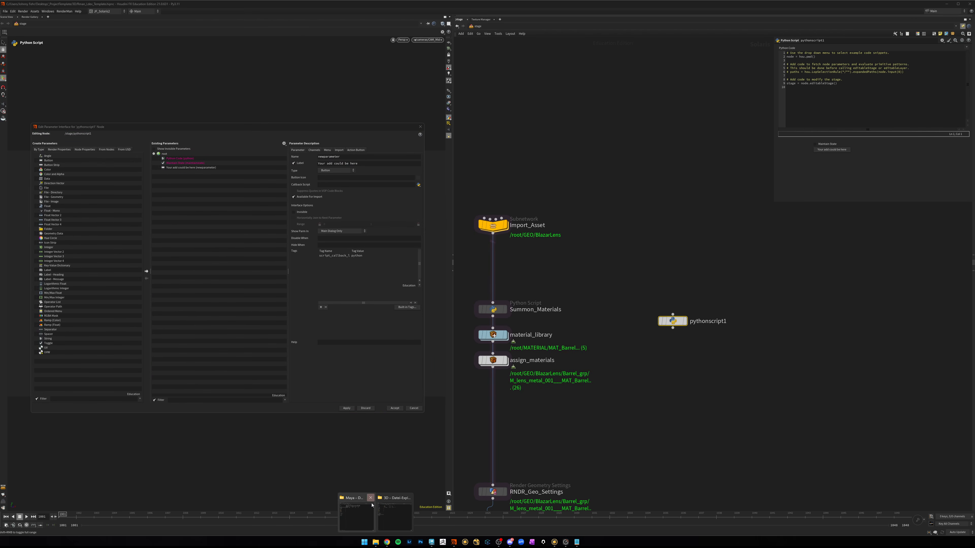
click(384, 515)
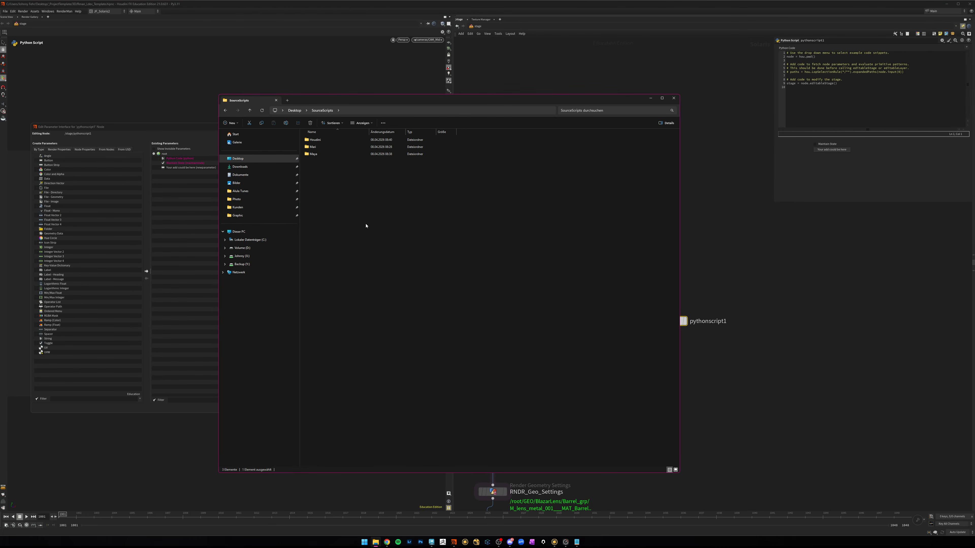
double_click(314, 140)
click(313, 141)
double_click(314, 140)
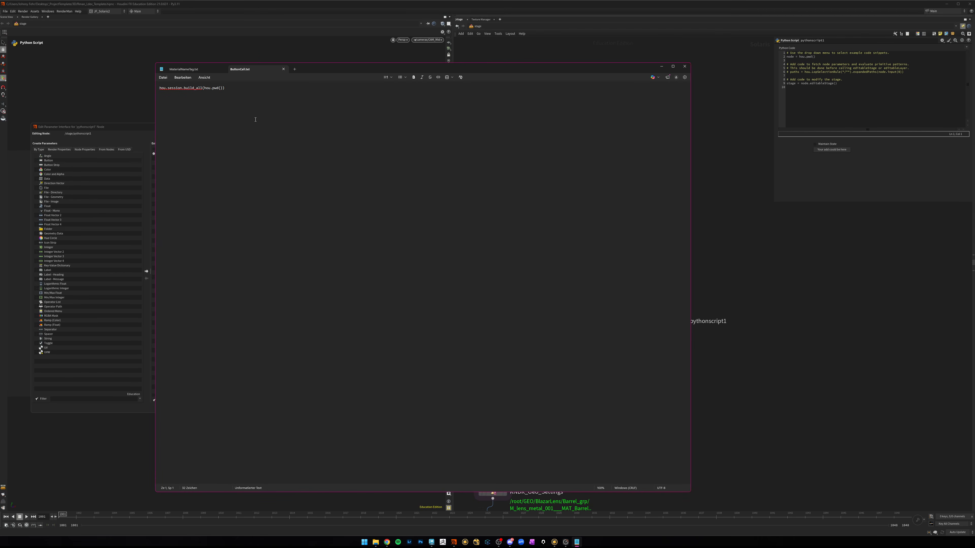
key(ctrl+a)
key(ctrl+c)
Paste hou.session.build_all(hou.pwd()) as the new button's callback script in the parameter interface editor.
click(108, 132)
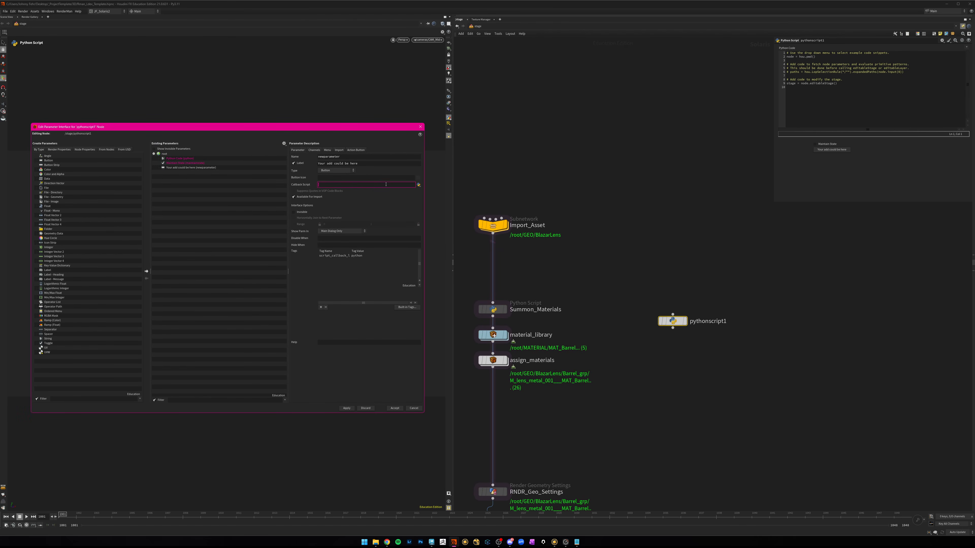
key(ctrl+v)
drag(212, 128, 208, 139)
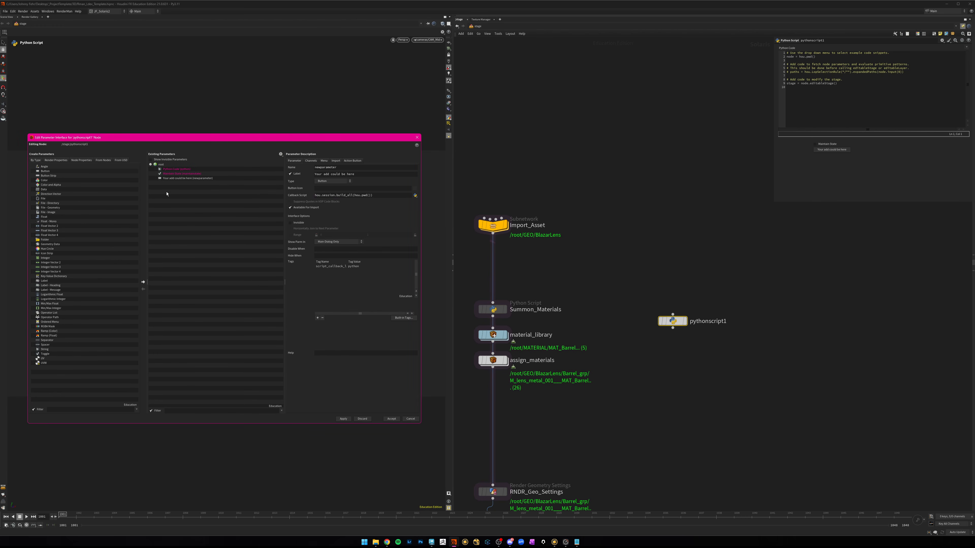
middle_drag(602, 293, 673, 279)
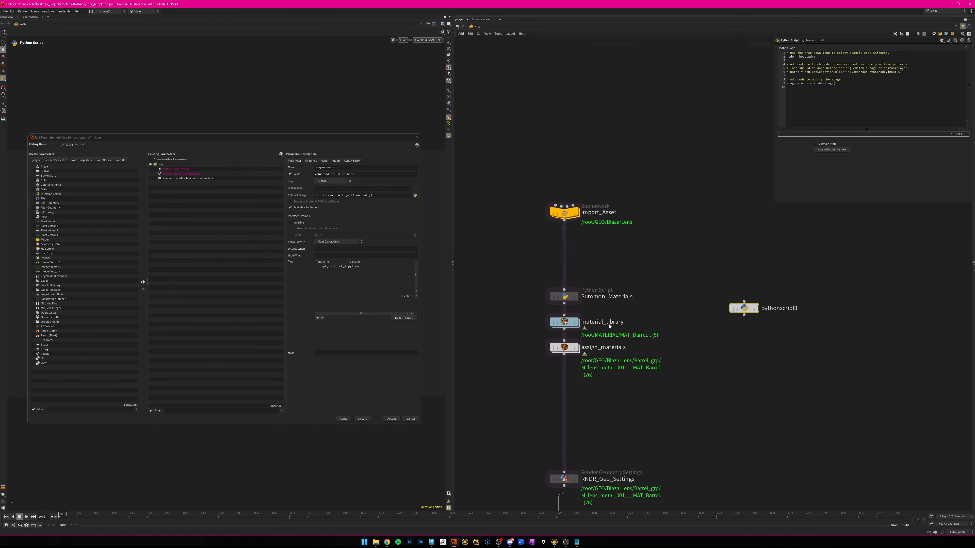
Check the Summon_Materials node's parameters for comparison, reselect the new Python Script node and accept its parameter interface edits.
scroll(568, 297, up, 2)
click(568, 296)
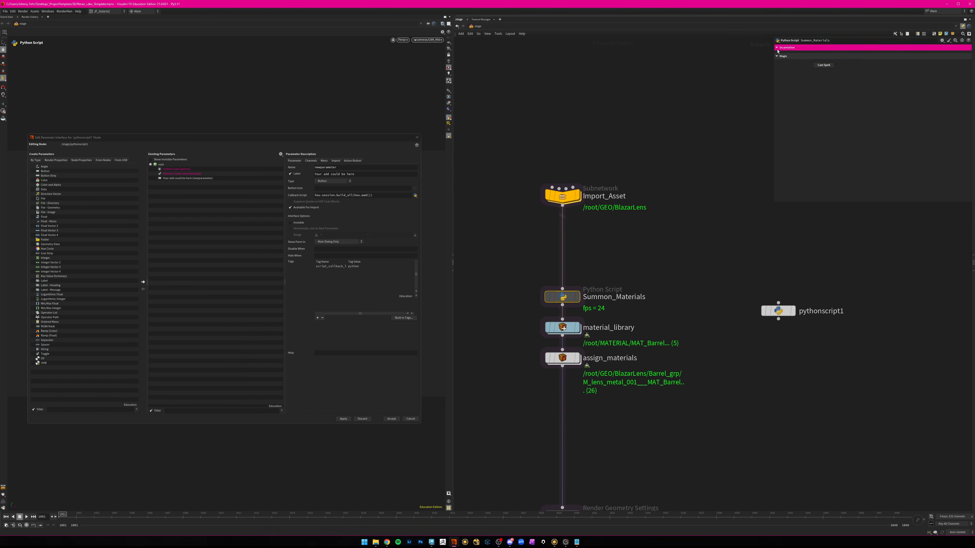
click(785, 47)
click(785, 47)
click(270, 169)
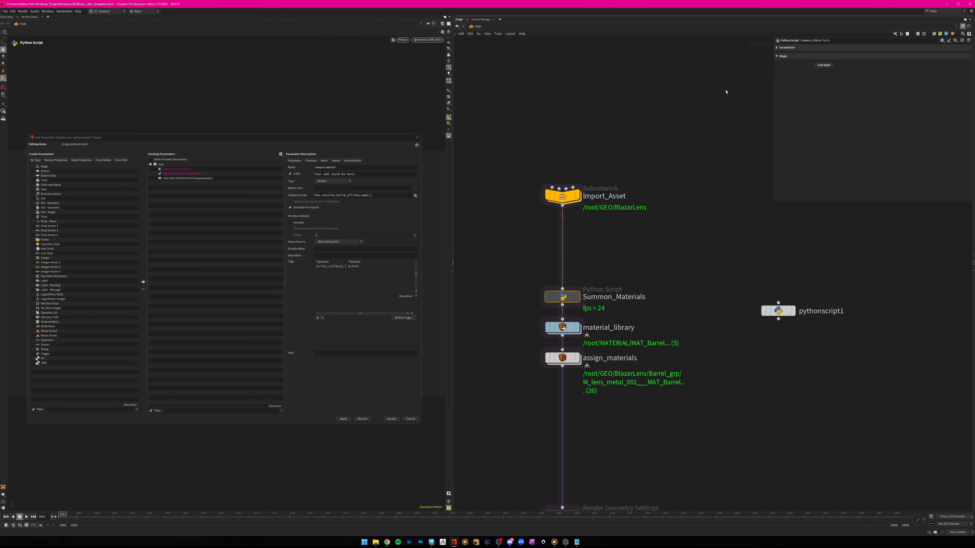
click(188, 178)
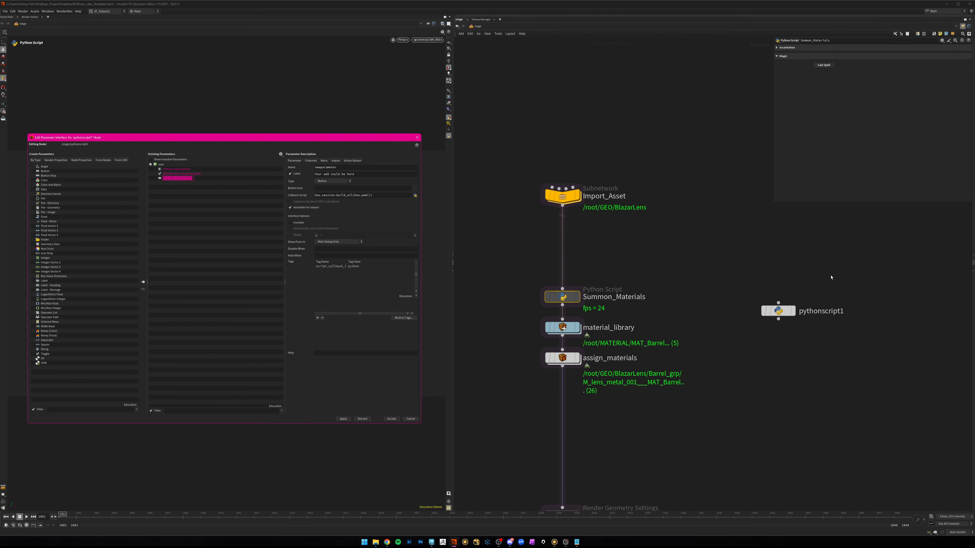
click(777, 311)
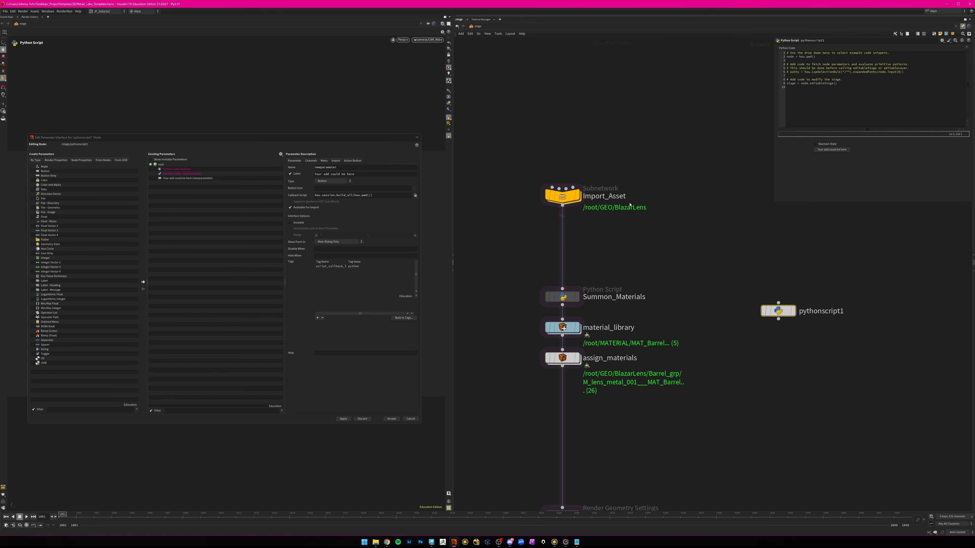
click(392, 418)
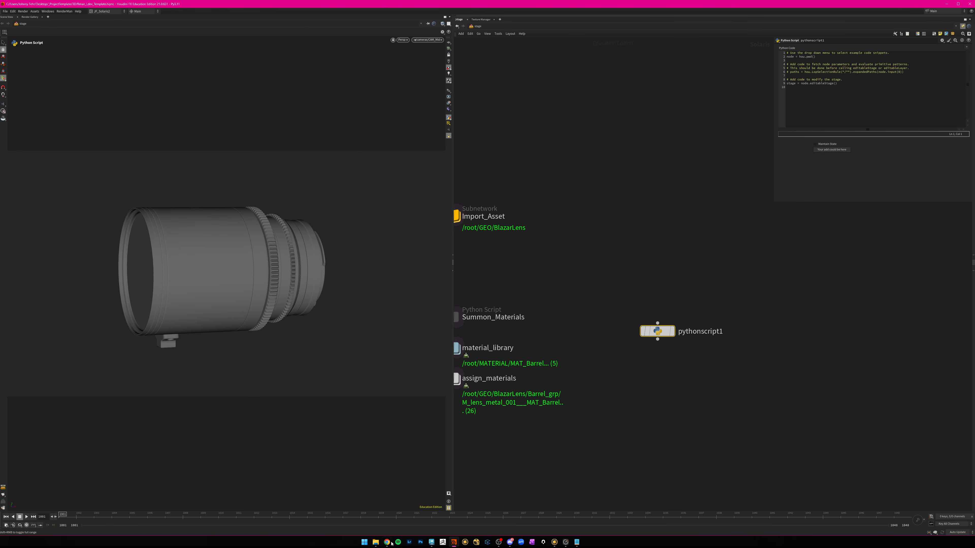
Copy the whole summon materials script from the Houdini source folder and replace the new Python Script node's default code with it.
click(375, 542)
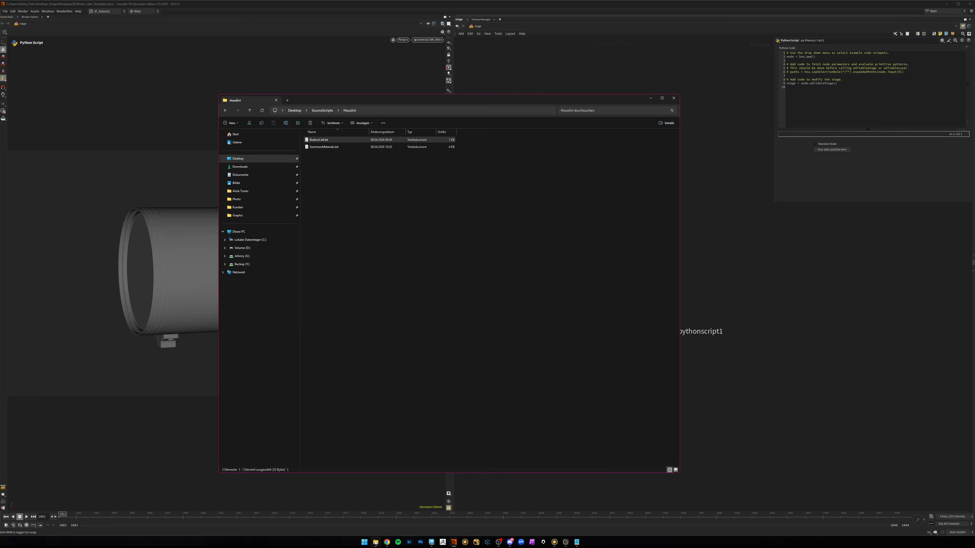
click(372, 248)
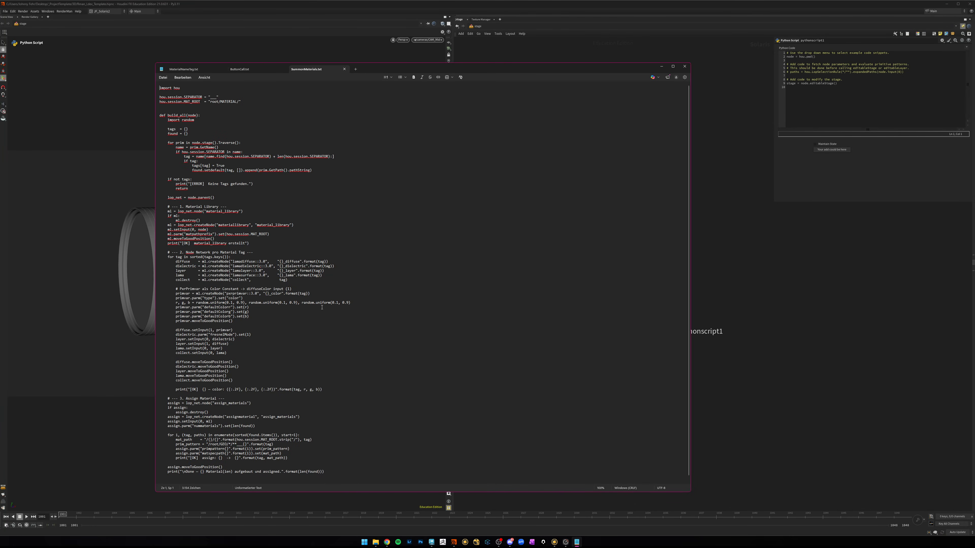
key(ctrl+a)
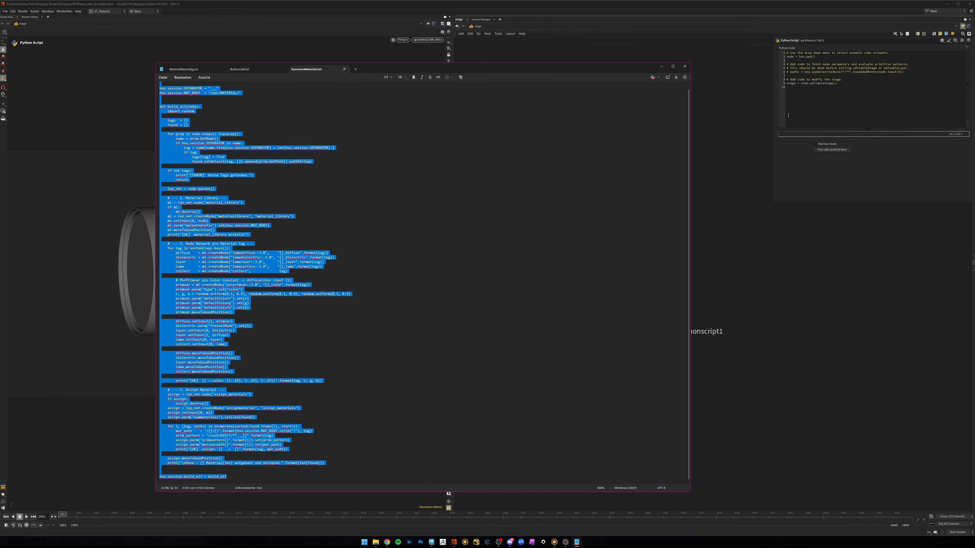
click(788, 115)
key(ctrl+a)
key(ctrl+v)
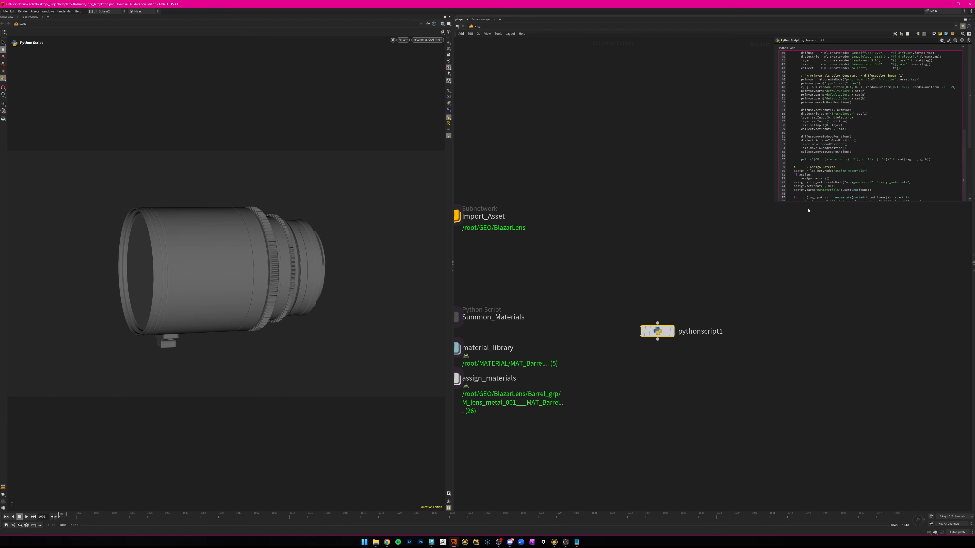
Connect Import_Asset's output to the new Python Script node's input and run its "Your add could be here" button.
drag(773, 202, 754, 334)
middle_drag(608, 262, 670, 359)
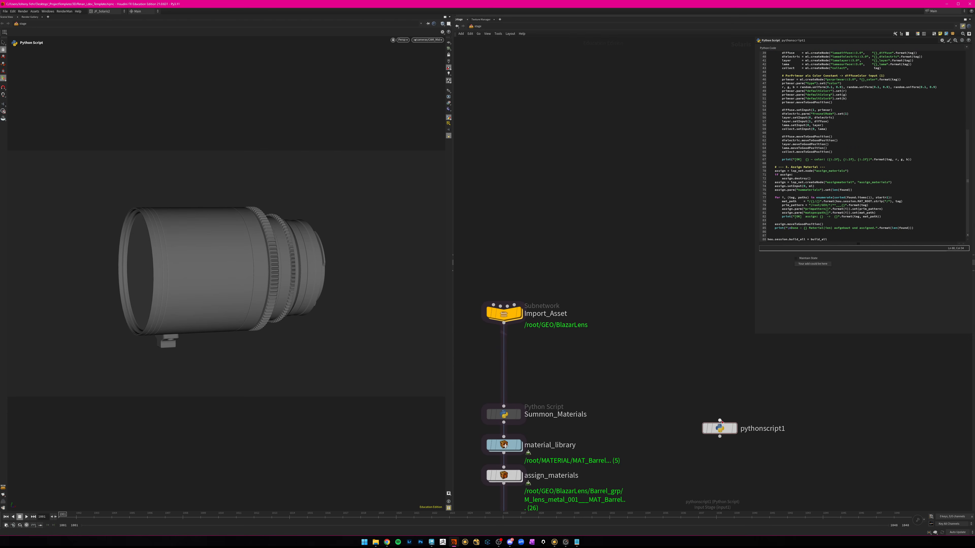
drag(719, 420, 503, 323)
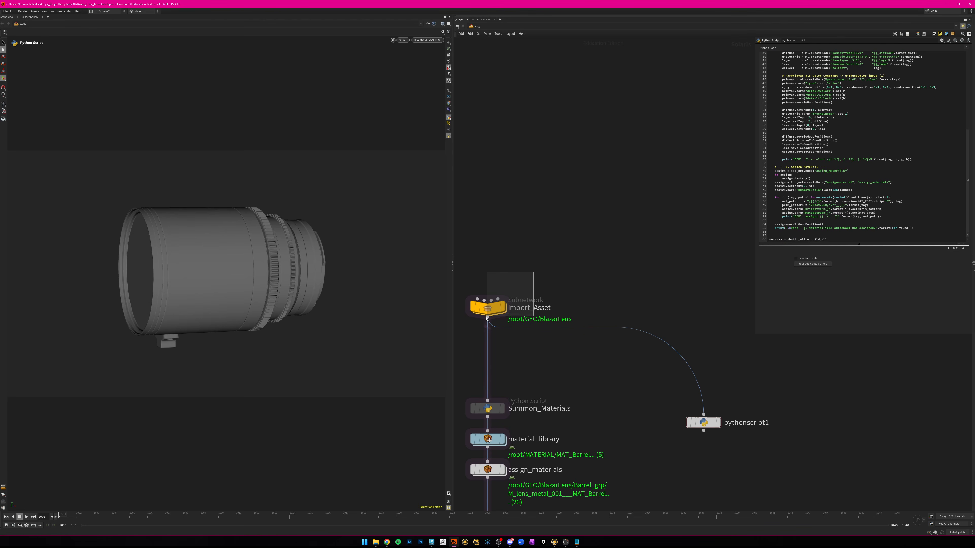
click(487, 308)
scroll(461, 318, down, 3)
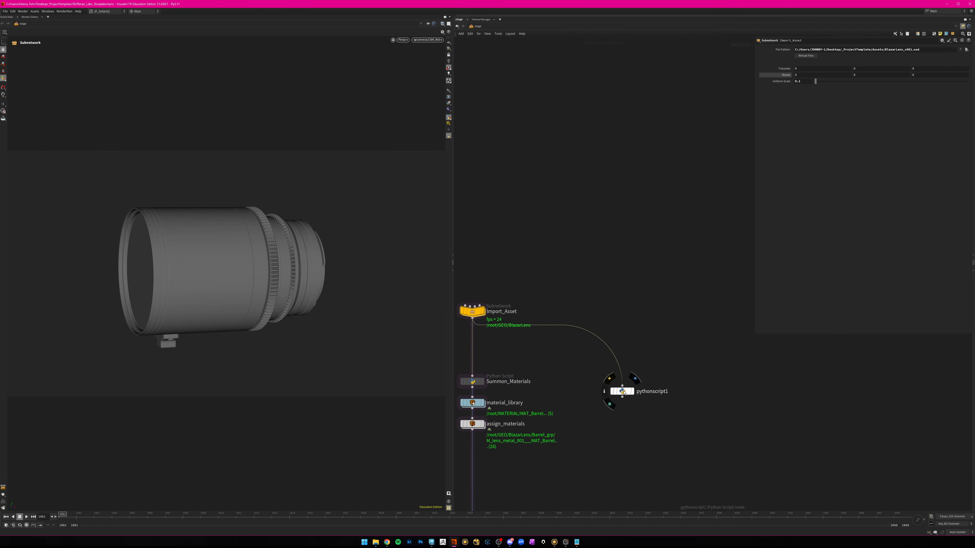
click(620, 391)
click(824, 265)
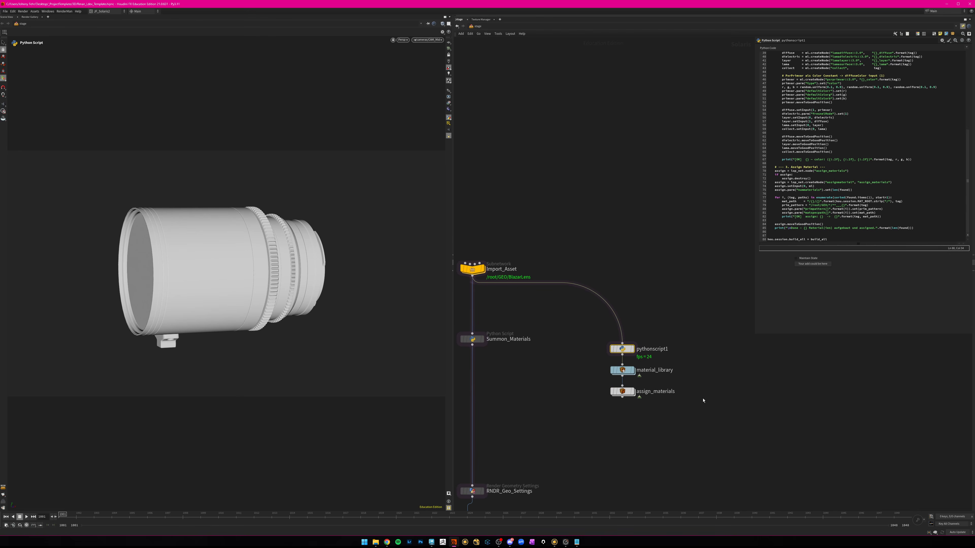
Inspect the generated material_library node, make assign_materials the displayed node and review its material assignments.
middle_drag(684, 412, 675, 392)
scroll(672, 393, up, 3)
click(629, 397)
click(591, 328)
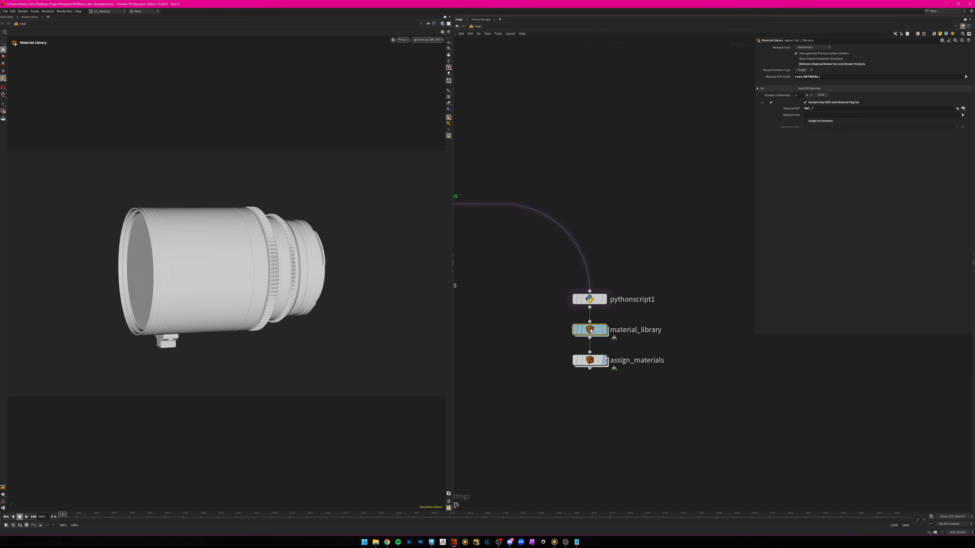
click(605, 360)
click(592, 361)
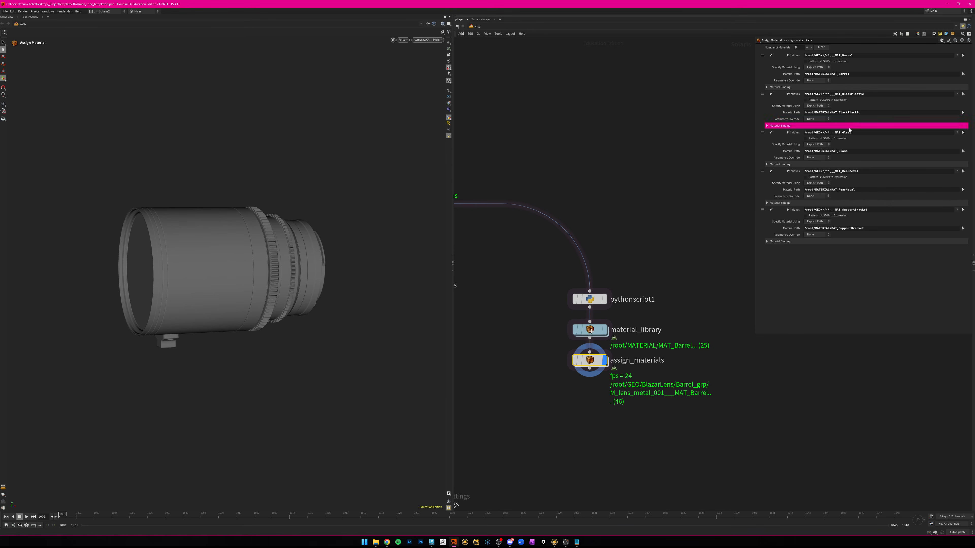
scroll(622, 419, down, 2)
scroll(614, 418, up, 3)
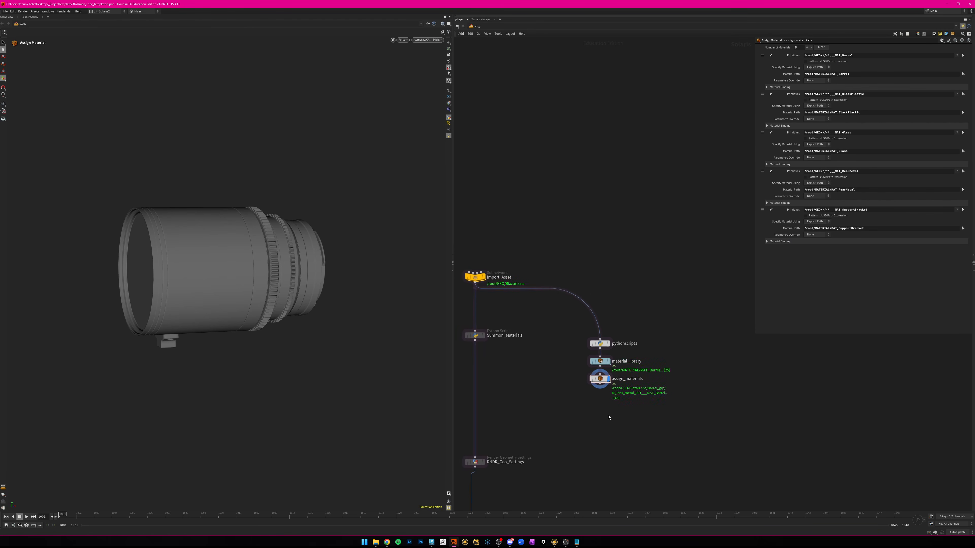
Reveal and widen the custom tool shelf above the network, and move the new Python Script node farther above material_library.
click(598, 309)
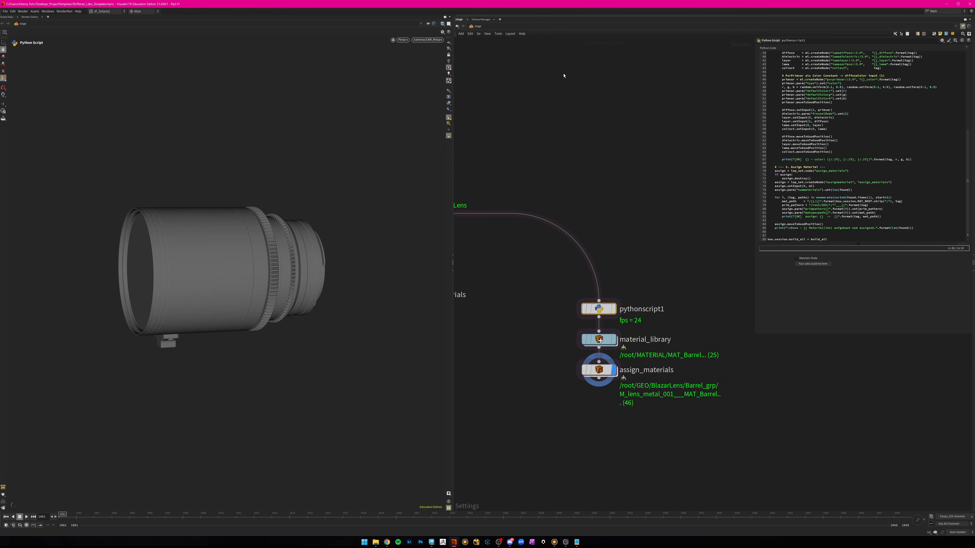
click(455, 18)
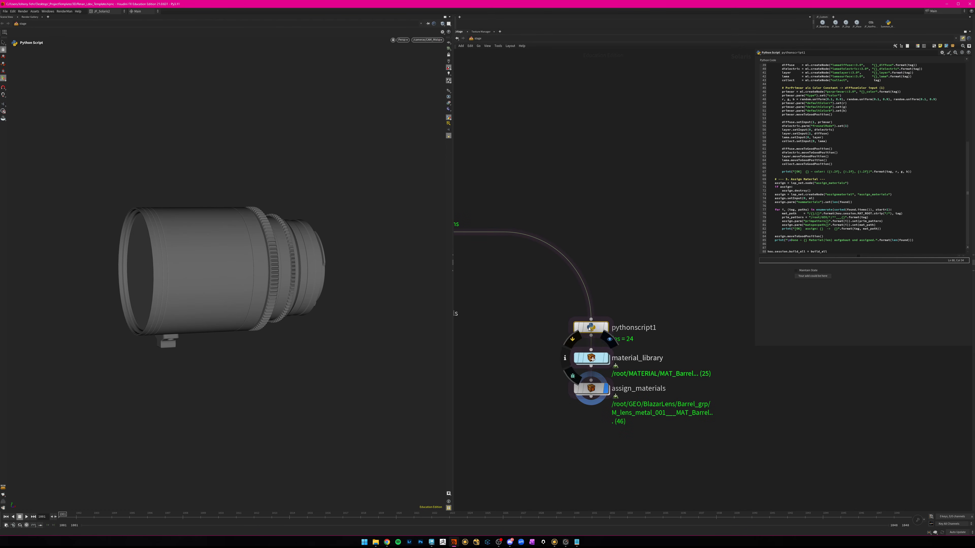
mouse_move(591, 327)
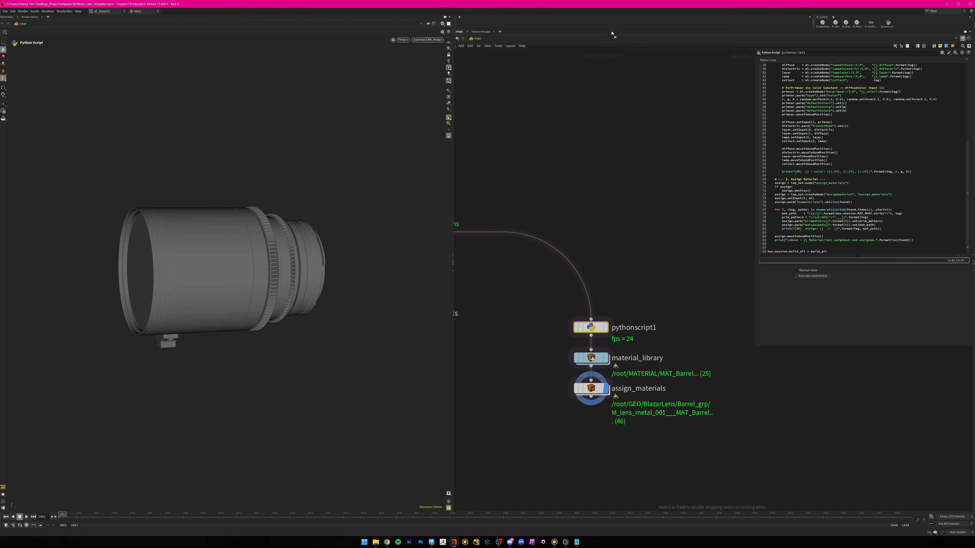
drag(591, 327, 591, 257)
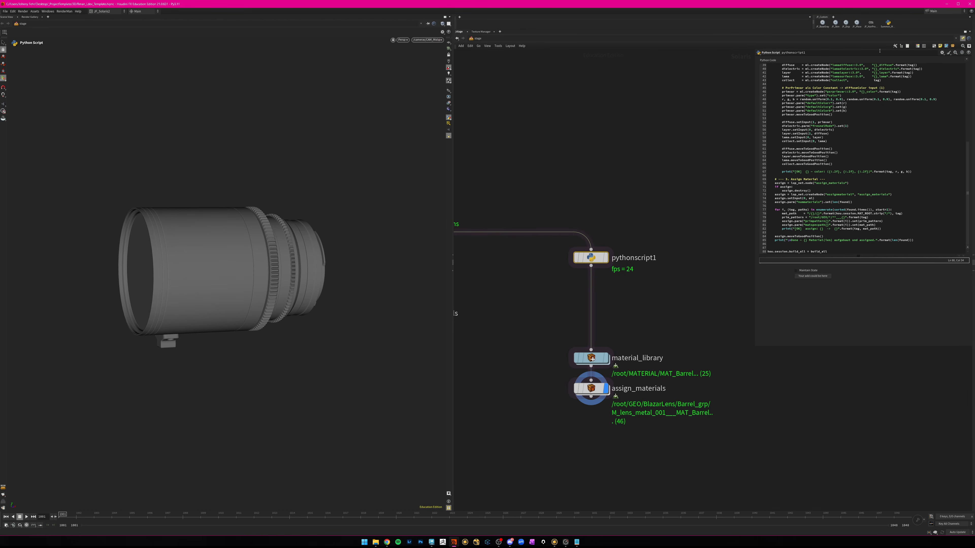
drag(813, 25, 570, 26)
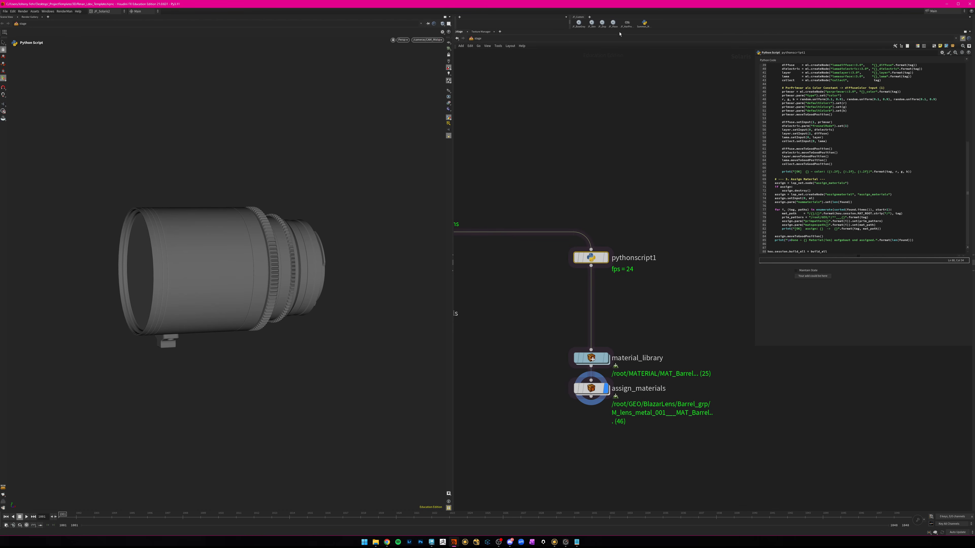
middle_drag(652, 196, 654, 248)
click(650, 195)
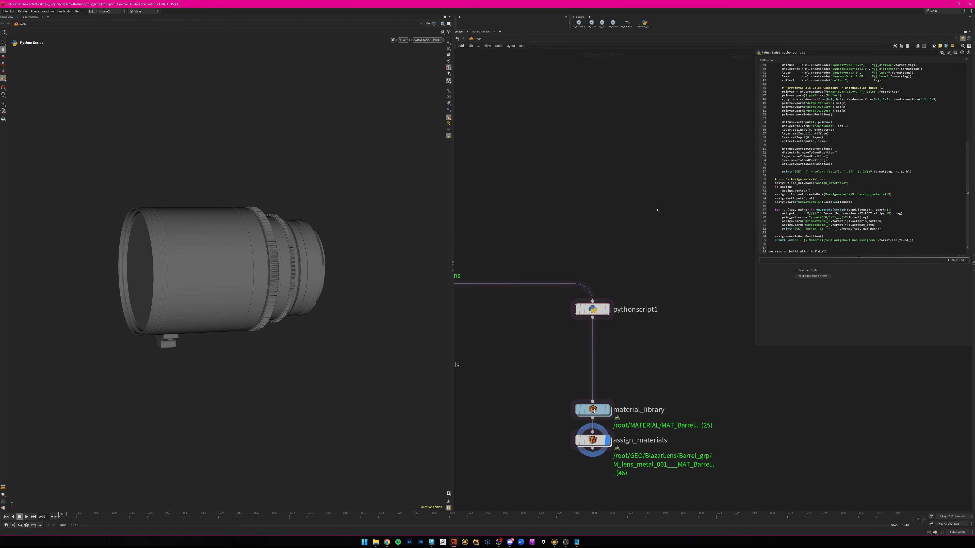
key(Tab)
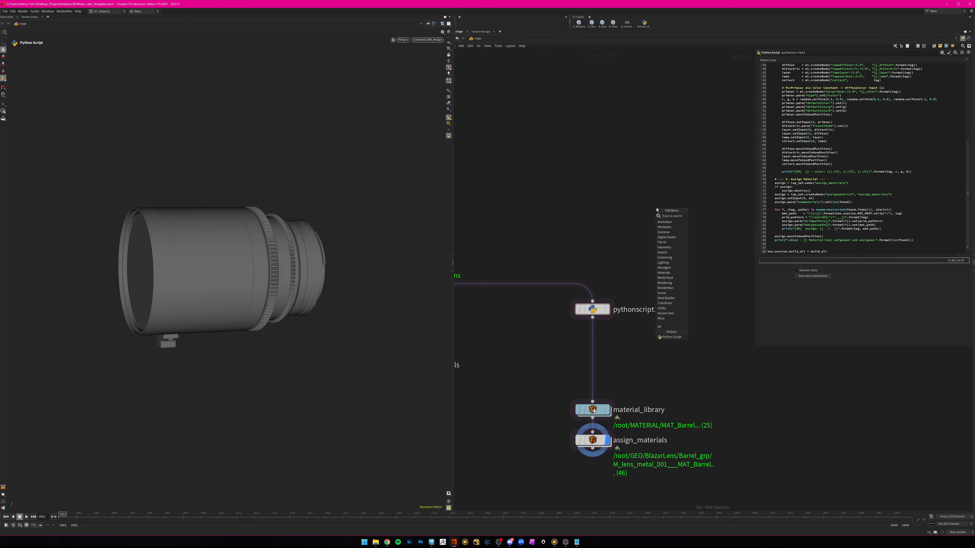
text(summ)
click(701, 216)
scroll(631, 206, down, 3)
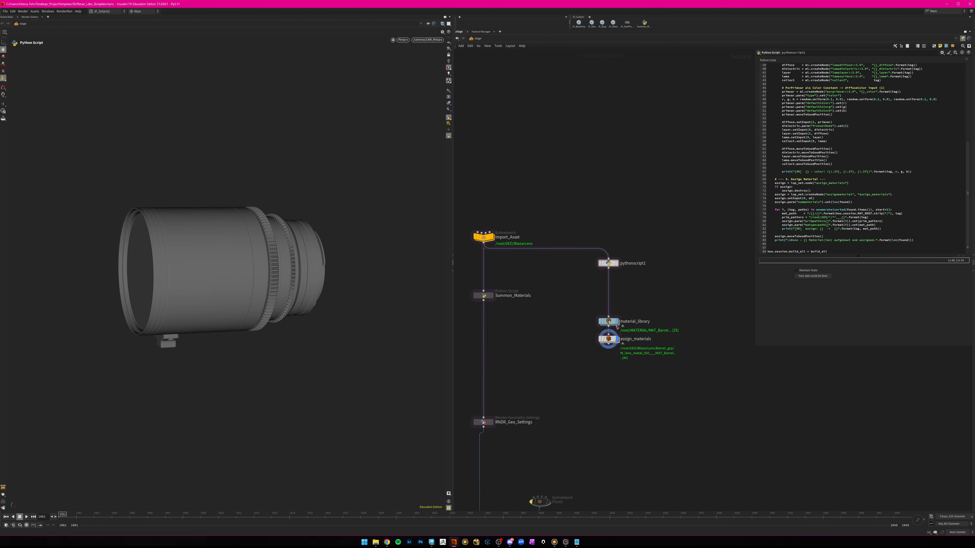
Hide the tool shelf above the network editor again.
scroll(614, 351, up, 2)
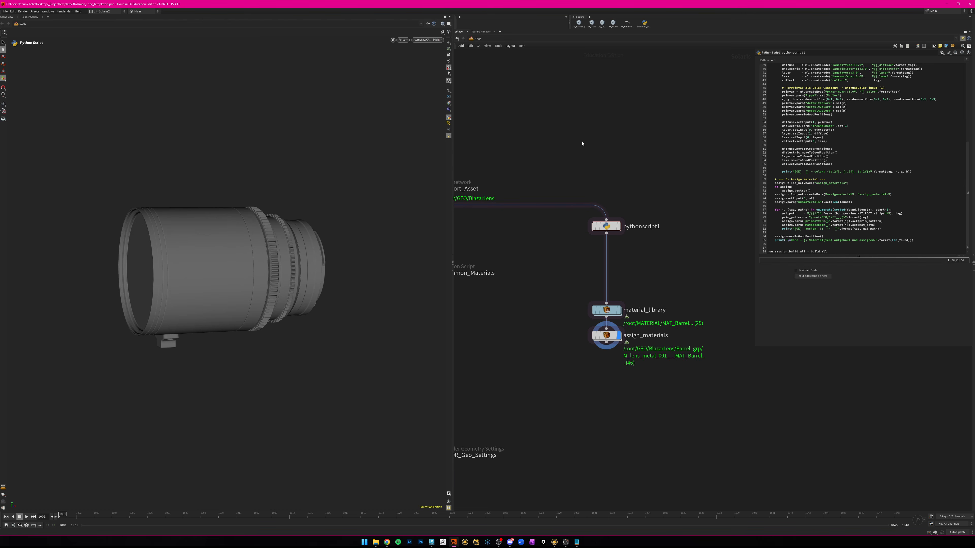
scroll(616, 158, down, 2)
middle_drag(626, 139, 626, 231)
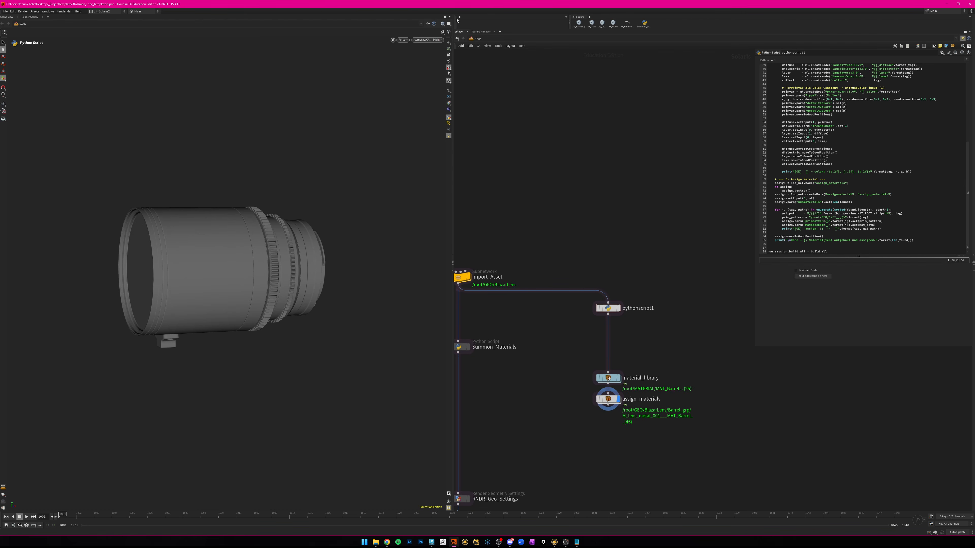
click(454, 17)
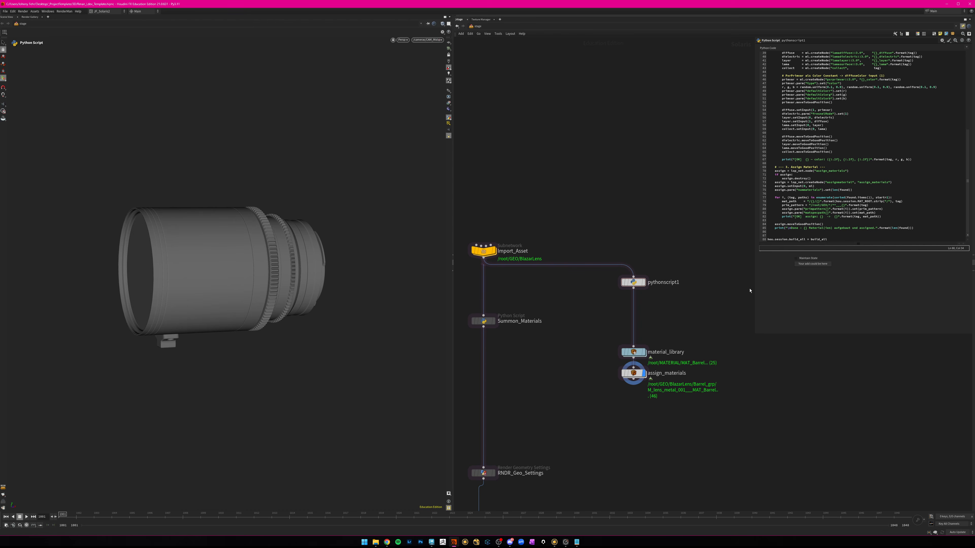
Move the material_library node up, leaving more space between it and assign_materials.
scroll(700, 324, up, 2)
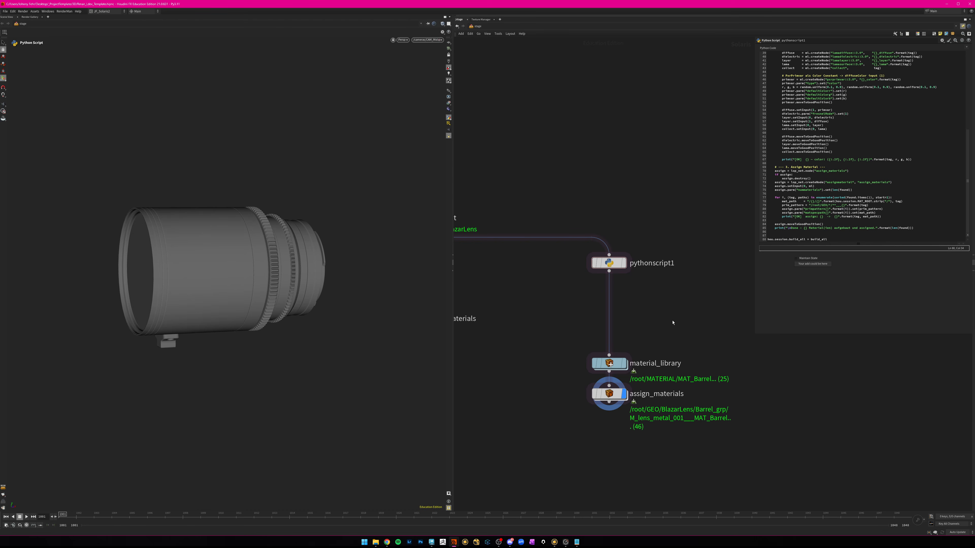
middle_drag(685, 332, 696, 312)
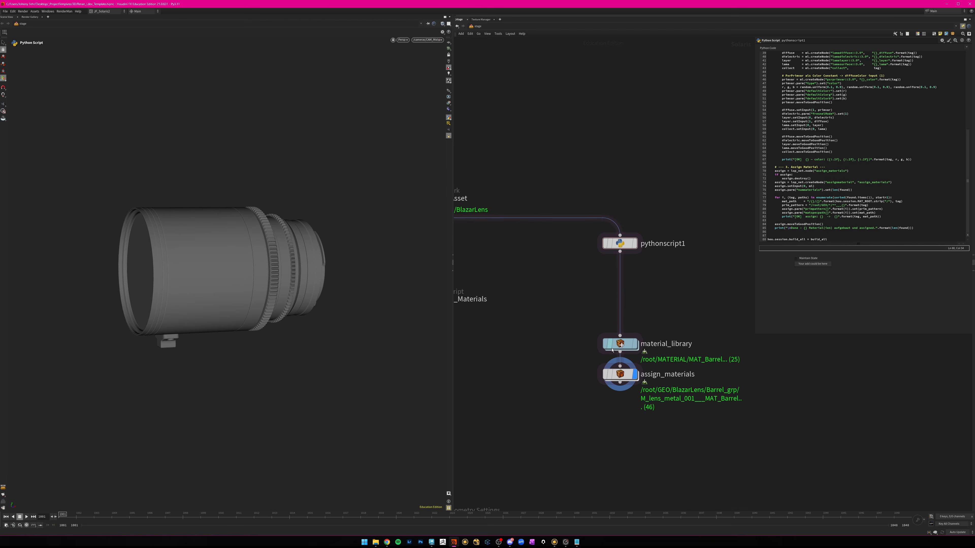
drag(622, 345, 623, 325)
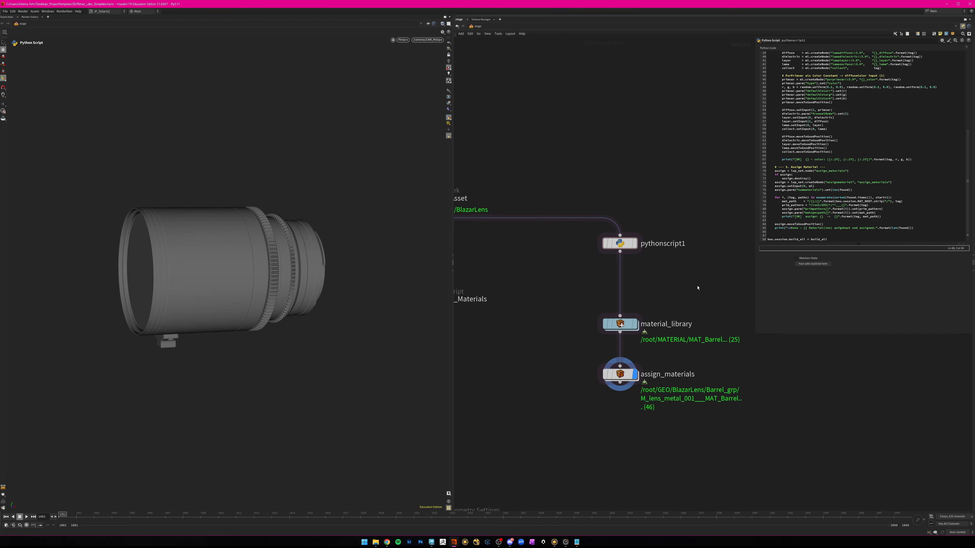
scroll(565, 439, down, 3)
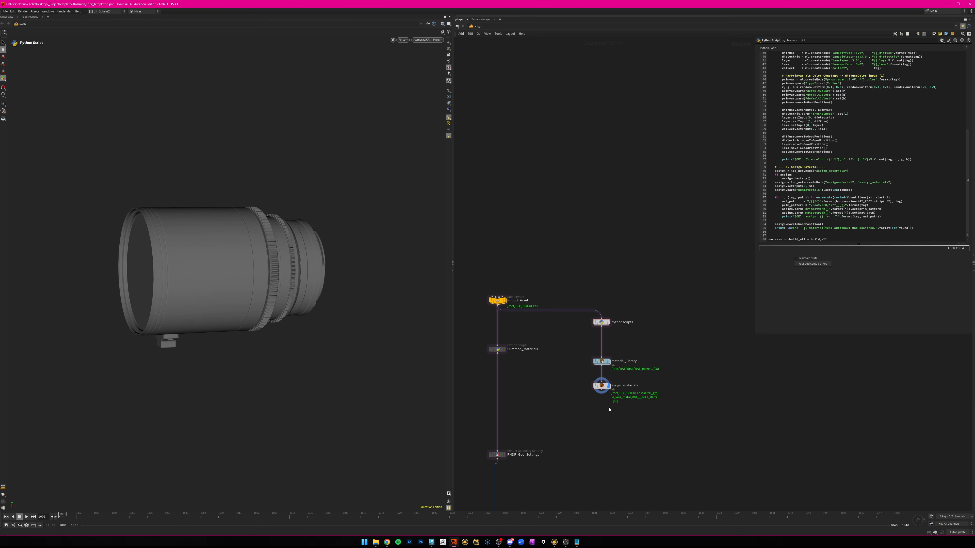
middle_drag(603, 440, 664, 250)
scroll(674, 305, down, 5)
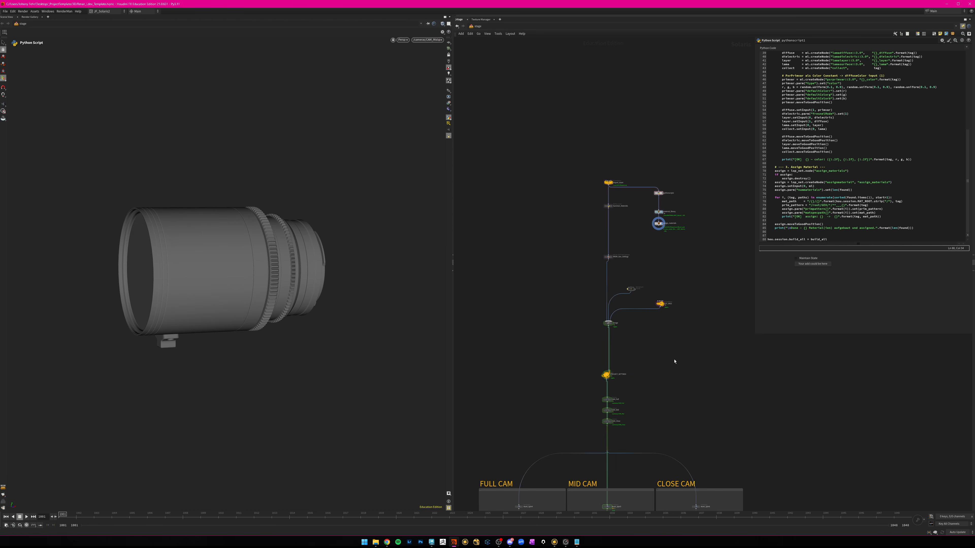
scroll(679, 293, down, 2)
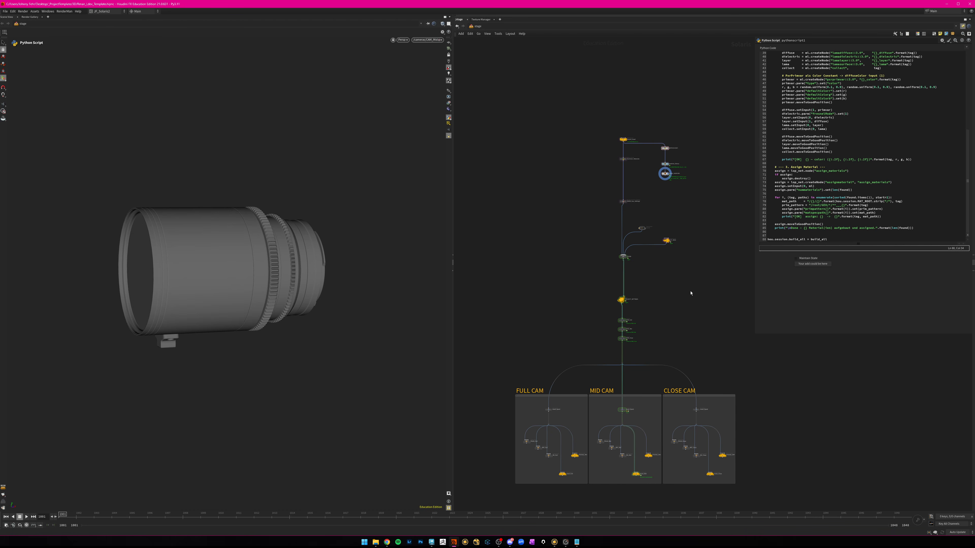
middle_drag(687, 321, 663, 309)
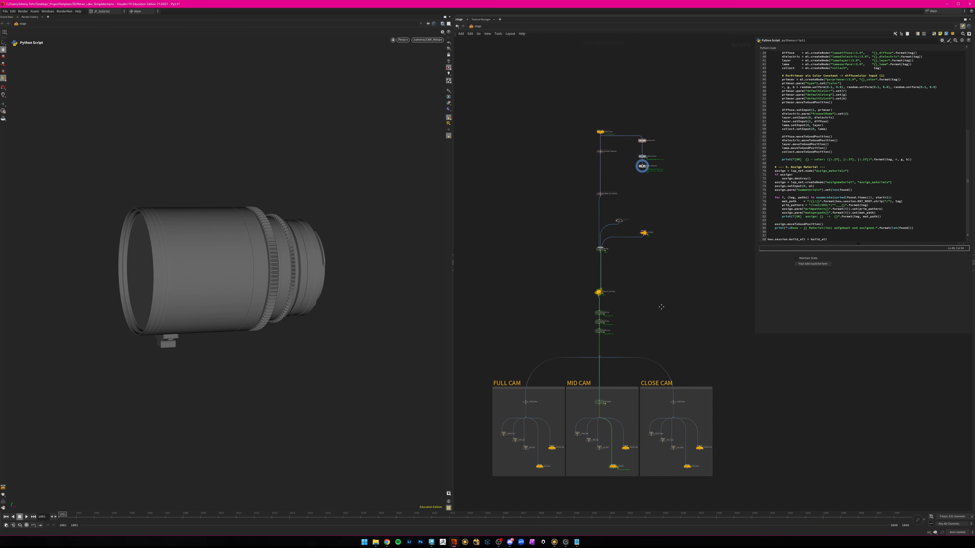